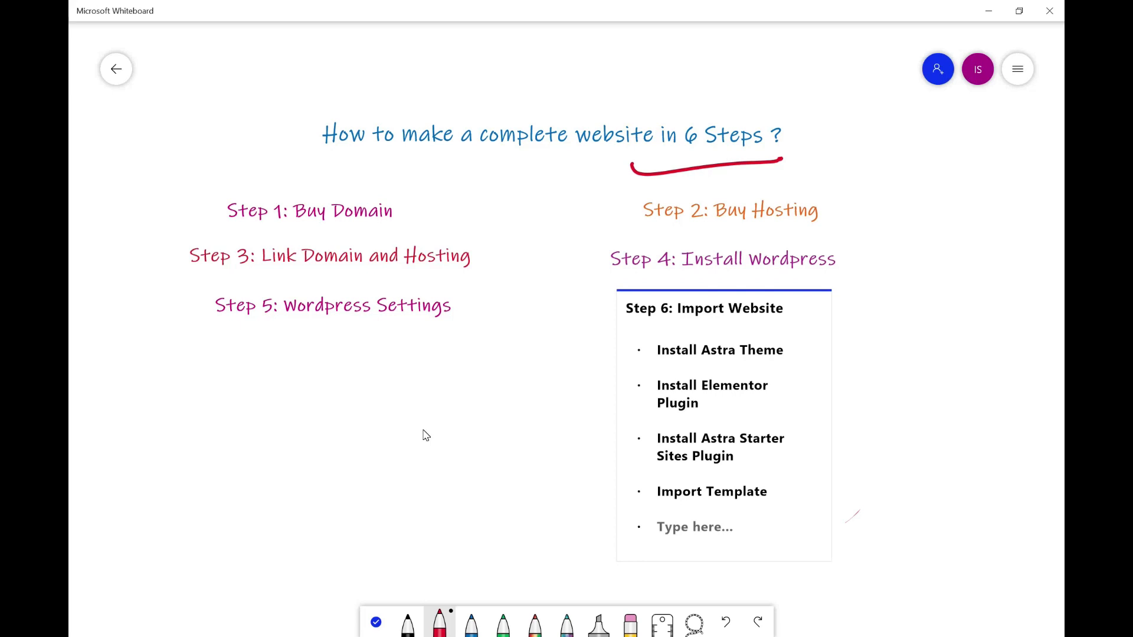
- Draw a red line under 'Step 1: Buy Domain' on the six-step website plan whiteboard
left_click_drag(222, 235, 420, 234)
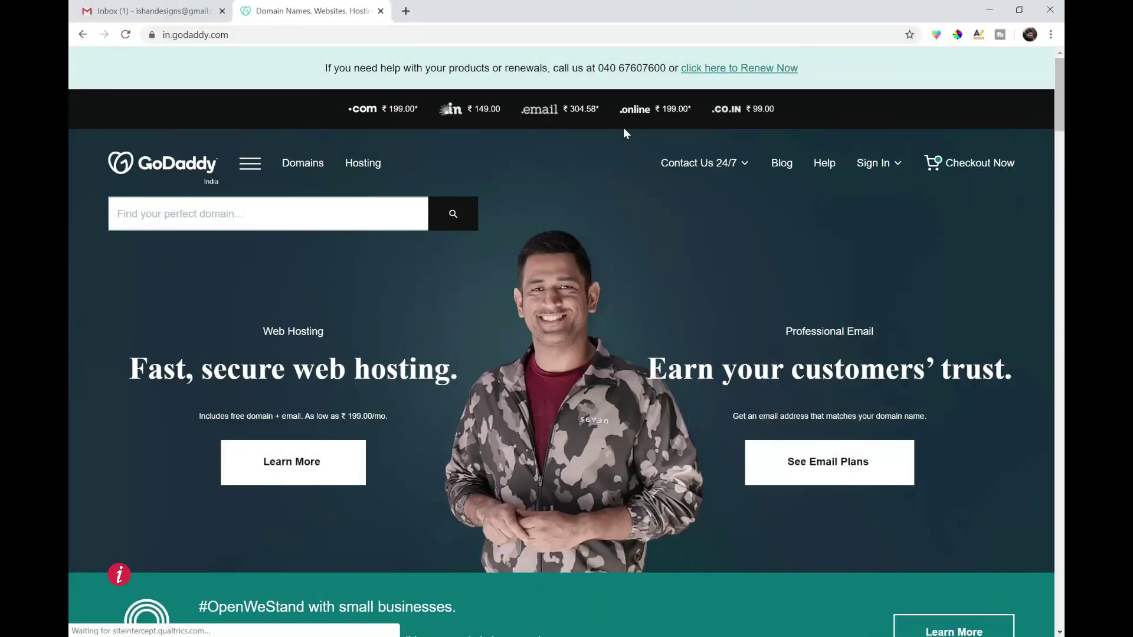
- Search GoDaddy for ishandesigns.com and add it to the cart
type("ishan")
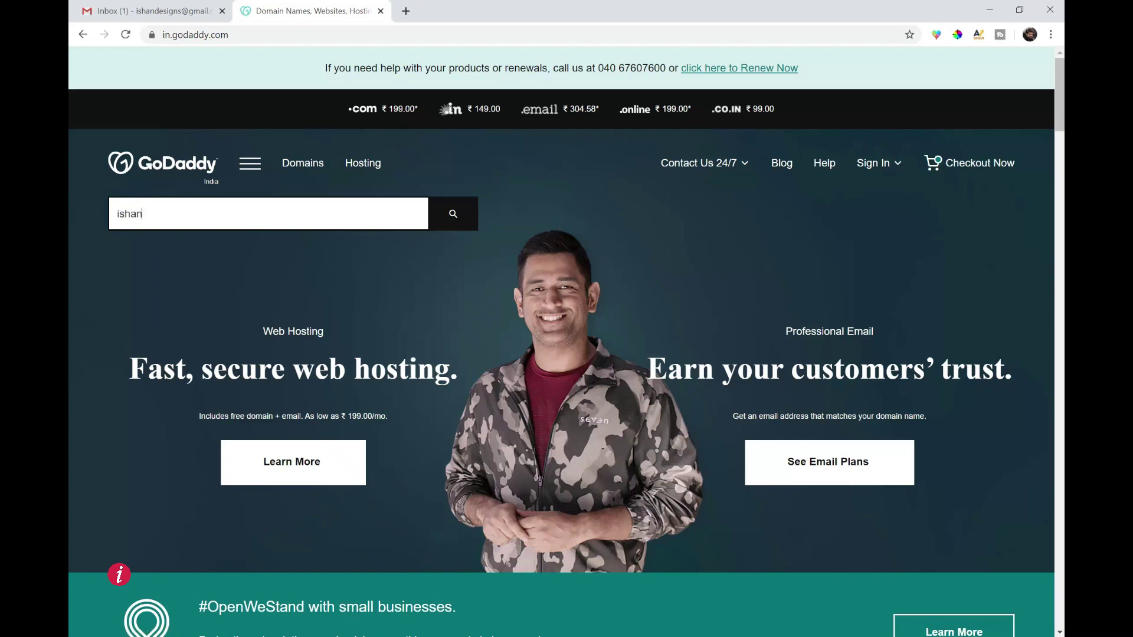
type("designs.com")
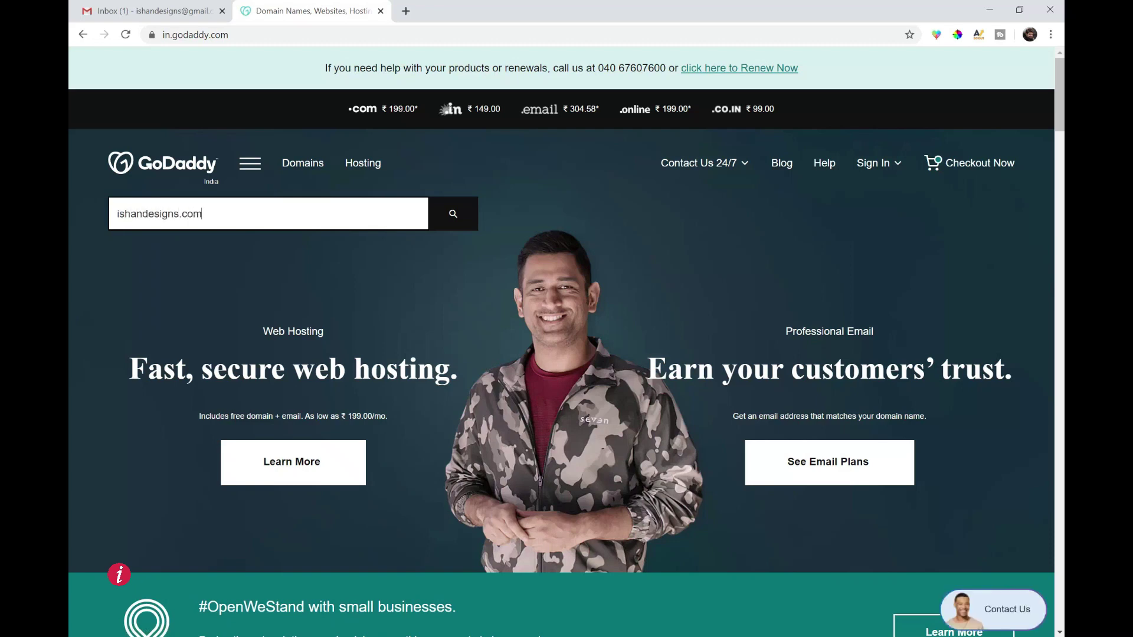
key("Return")
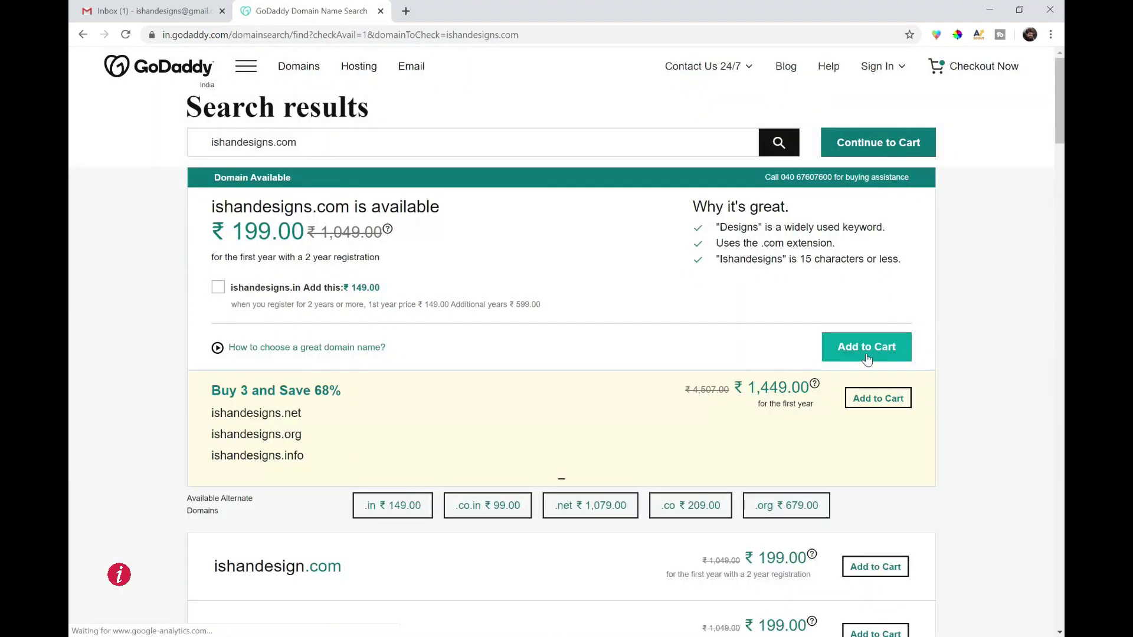
left_click(865, 357)
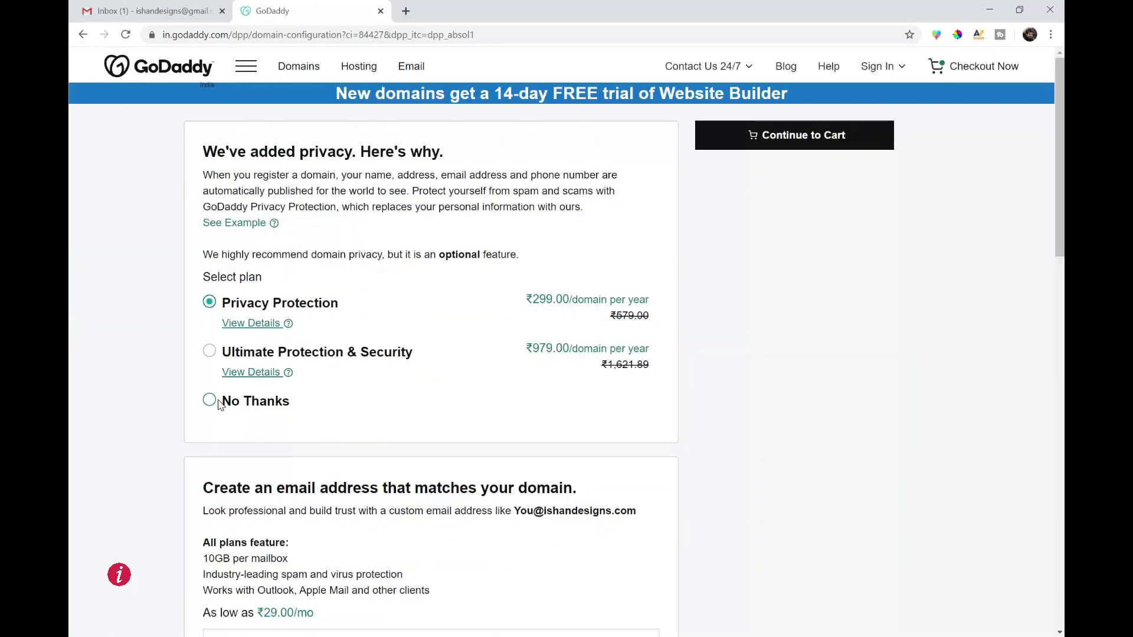
- Decline domain privacy protection and the professional email plan, then go to the cart
left_click(210, 400)
scroll(320, 357, "down", 5)
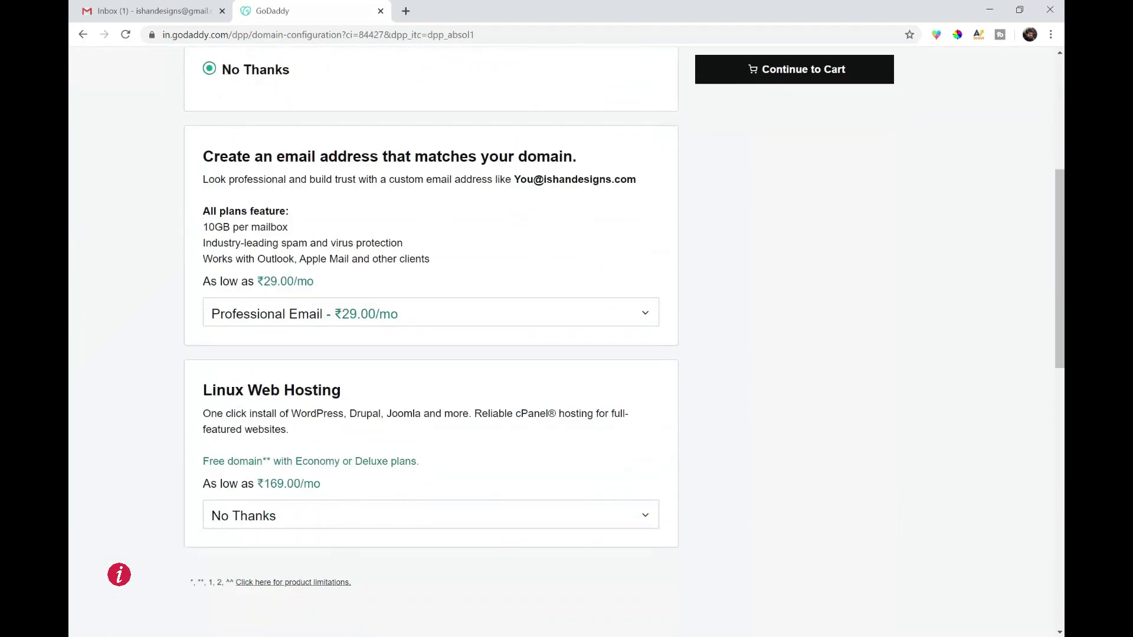
left_click(313, 322)
left_click(263, 347)
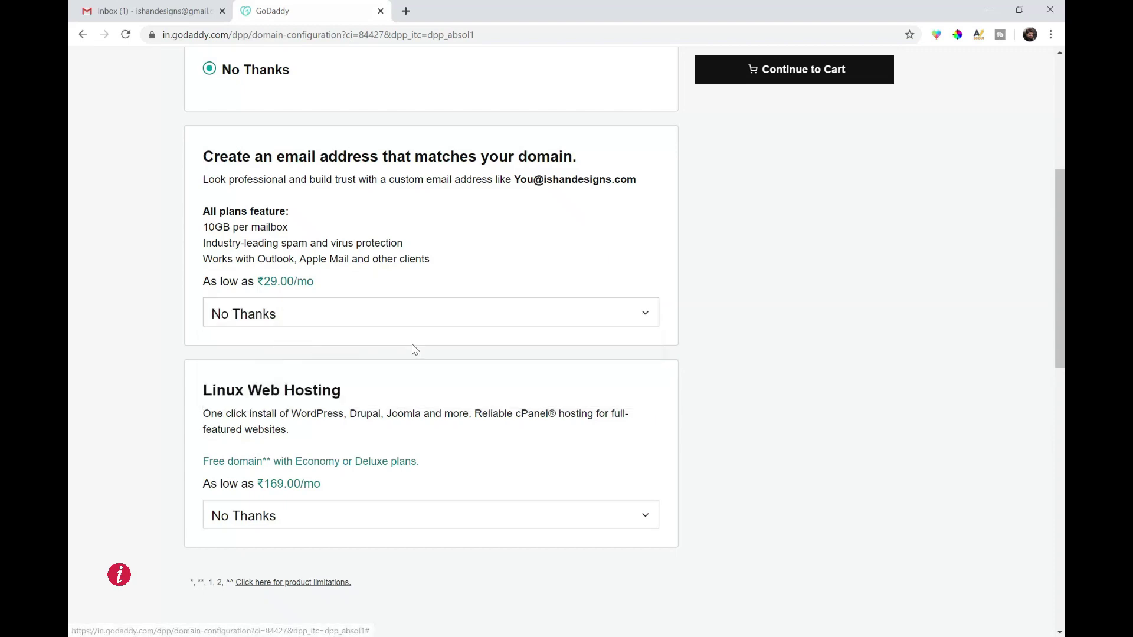
scroll(412, 349, "down", 3)
scroll(412, 349, "up", 7)
left_click(720, 74)
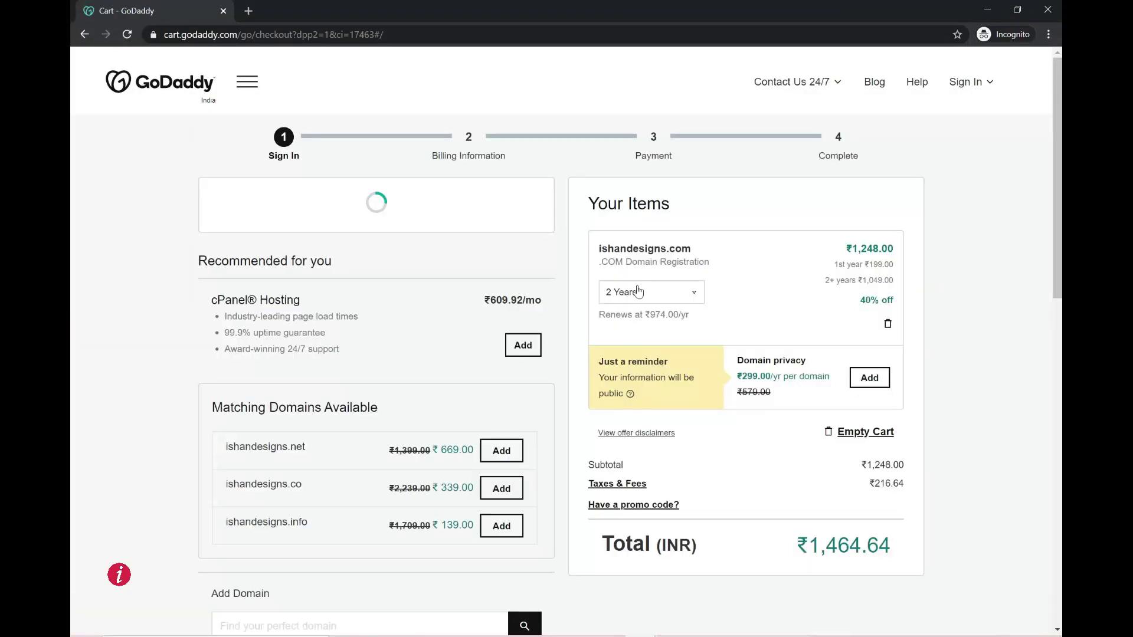
- Shorten the ishandesigns.com registration term to 1 year
left_click(638, 292)
left_click(625, 322)
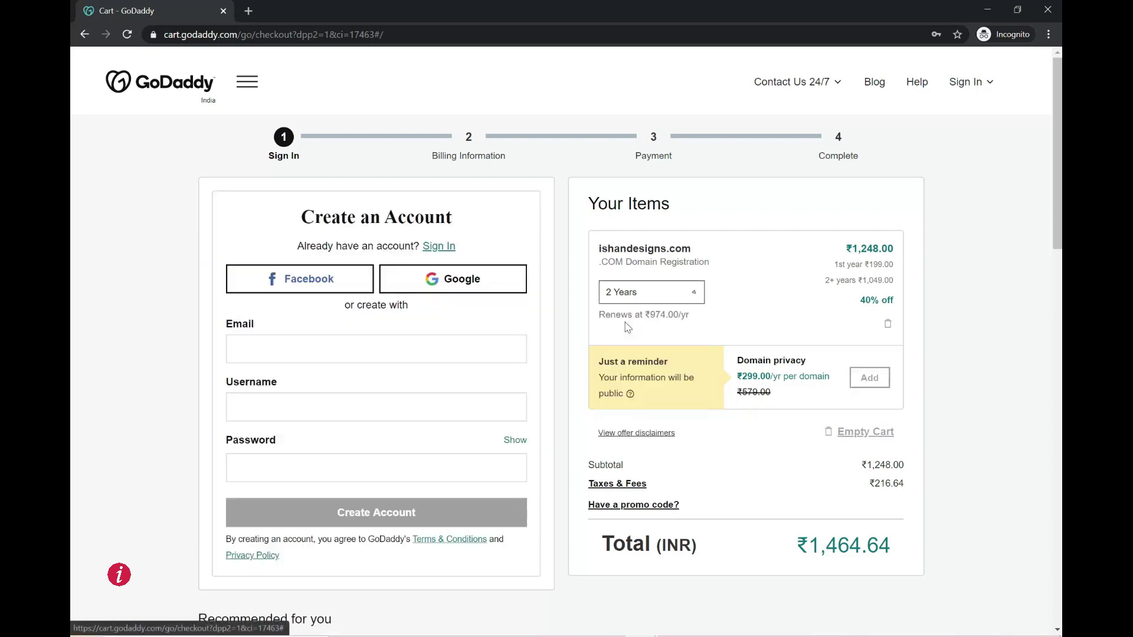
scroll(749, 524, "down", 2)
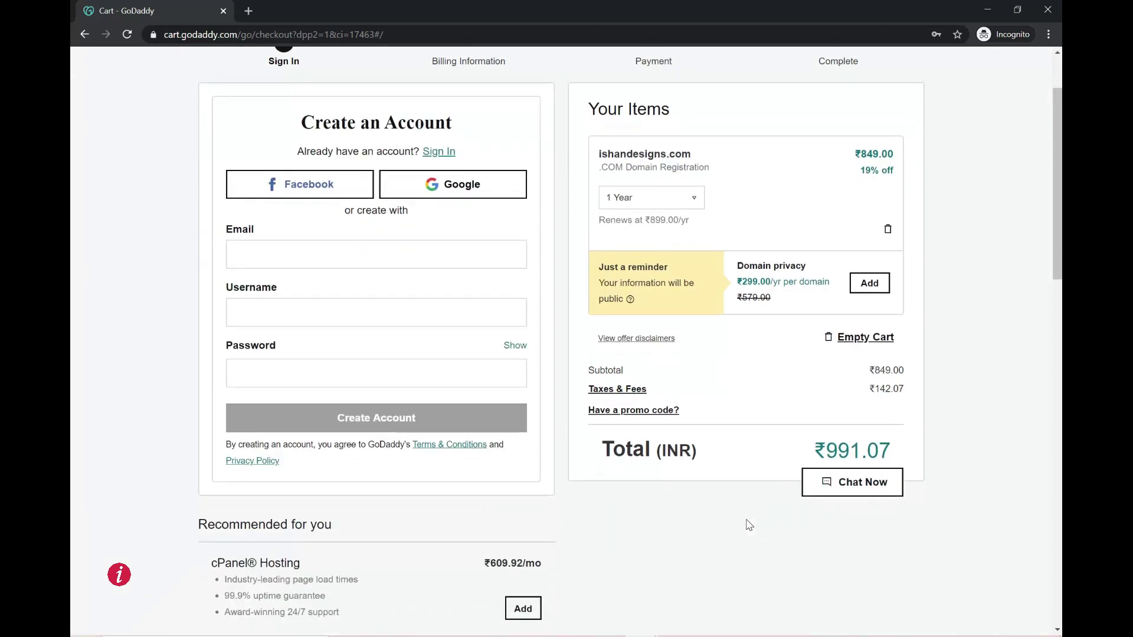
- Copy the promo code GOFLIN125 from Notepad and apply it at checkout
key("alt+Tab")
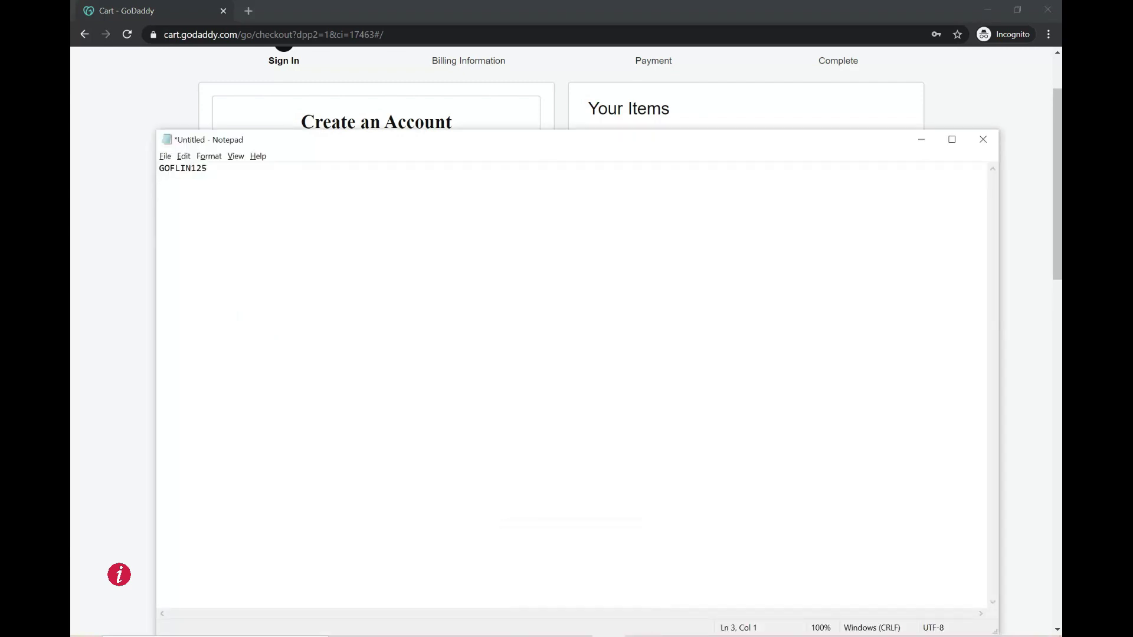
key("ctrl+a")
key("ctrl+c")
key("alt+Tab")
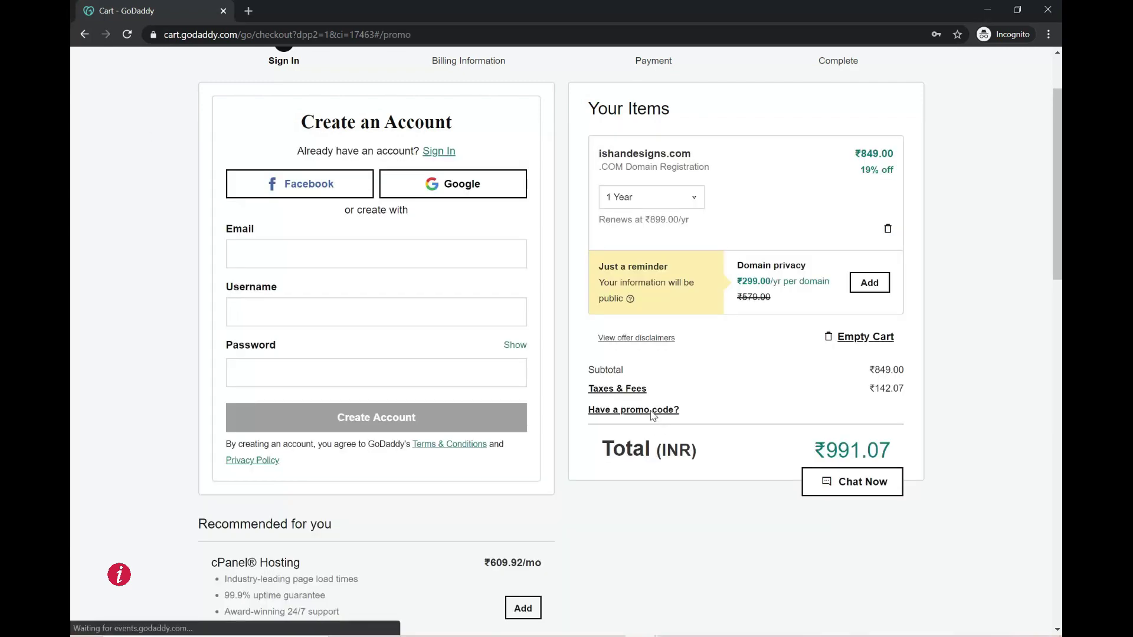
left_click(650, 411)
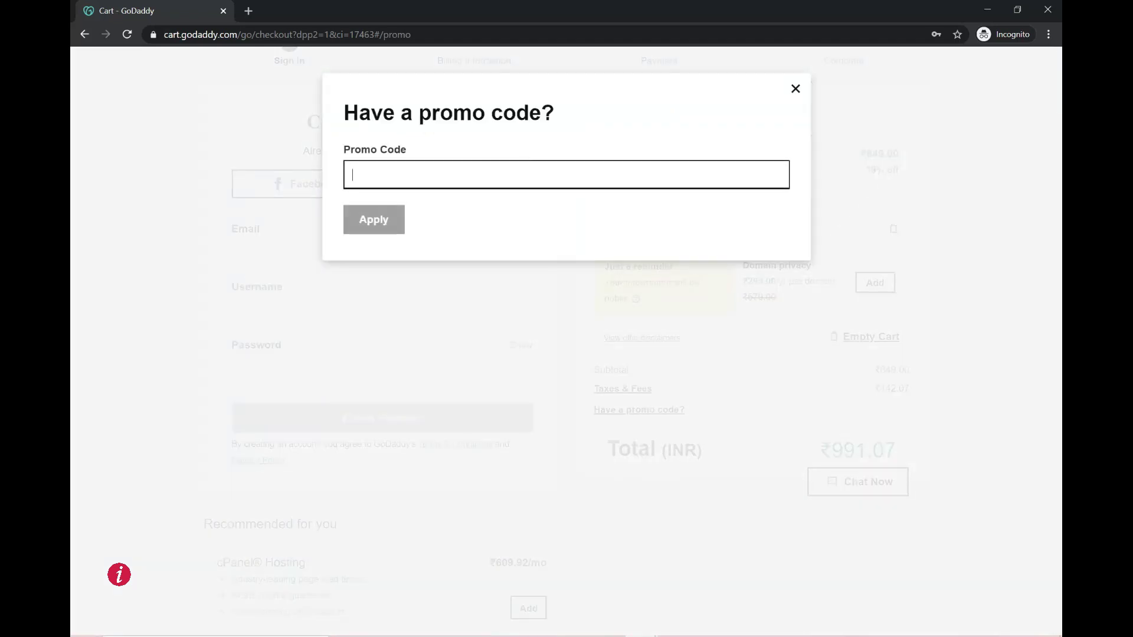
key("ctrl+v")
left_click(390, 220)
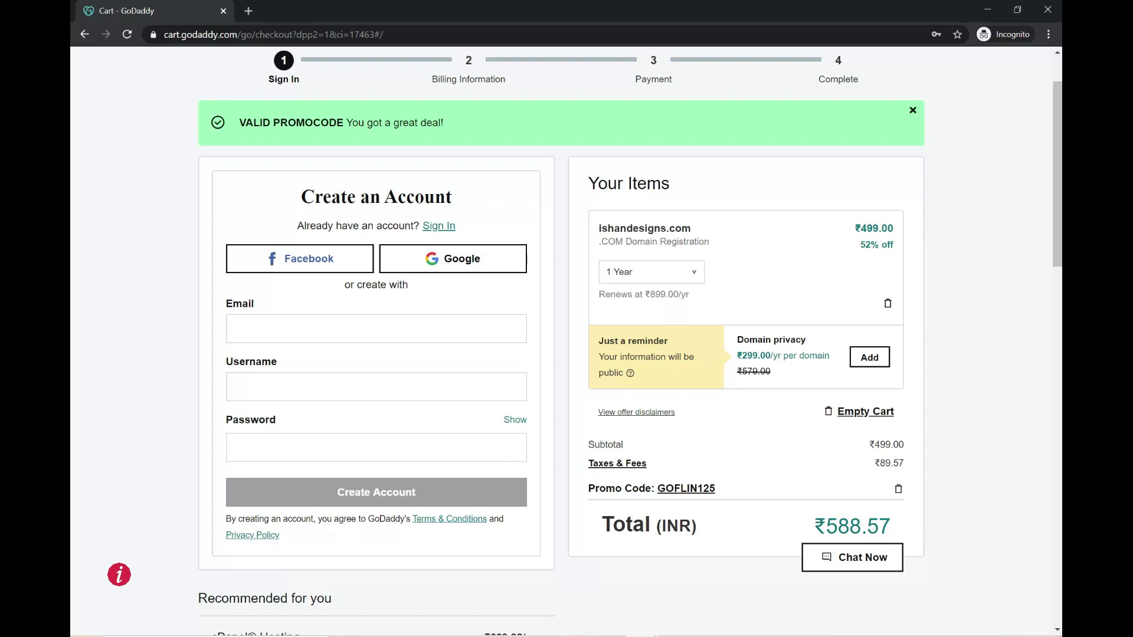
- Create a GoDaddy account by entering an e-mail address, username and password
left_click(376, 328)
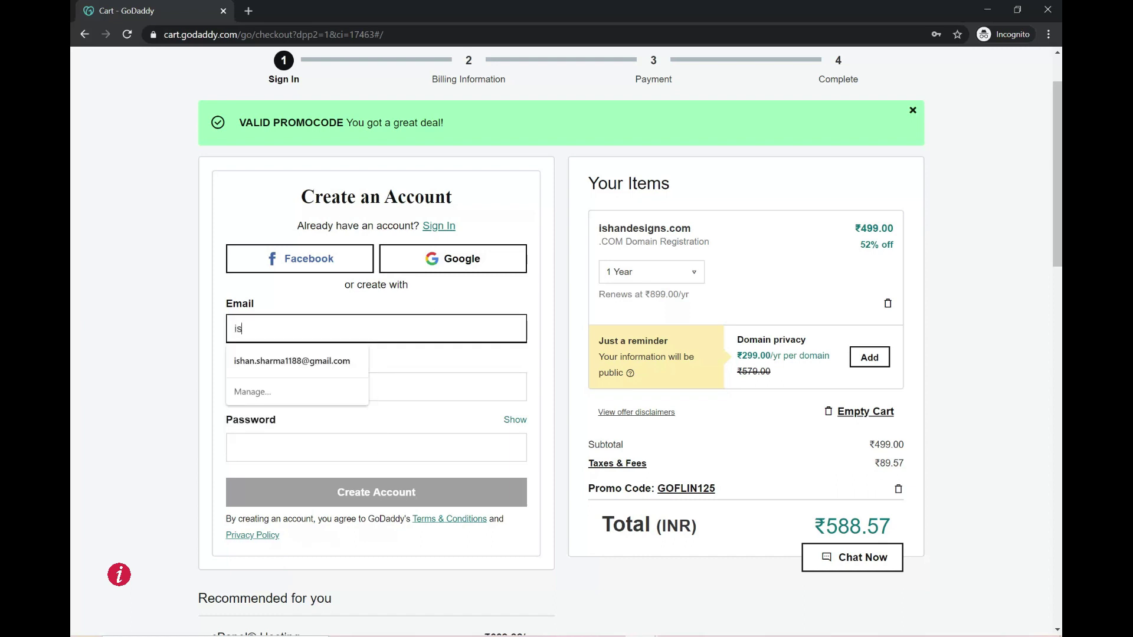
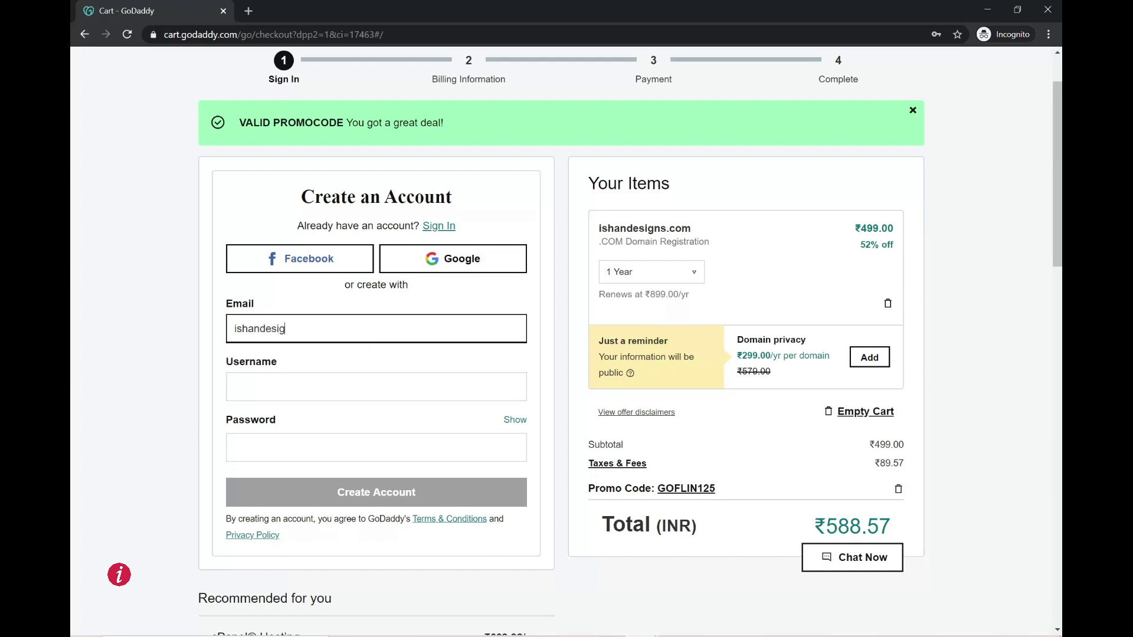
left_click(376, 386)
type("ishandesigns")
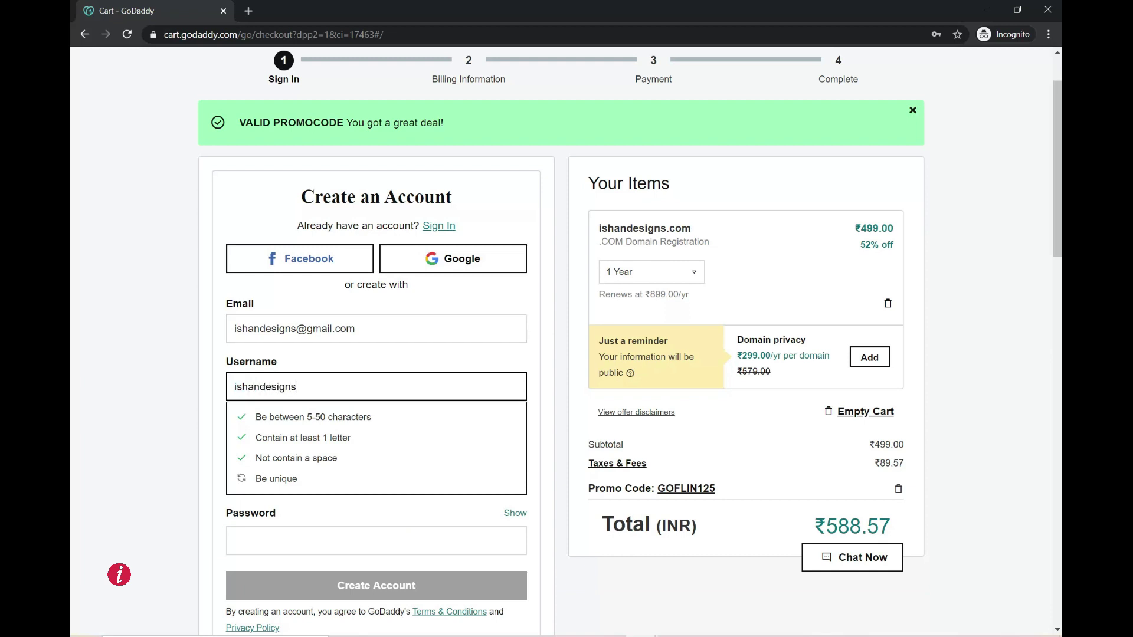
key("Tab")
type("•••••")
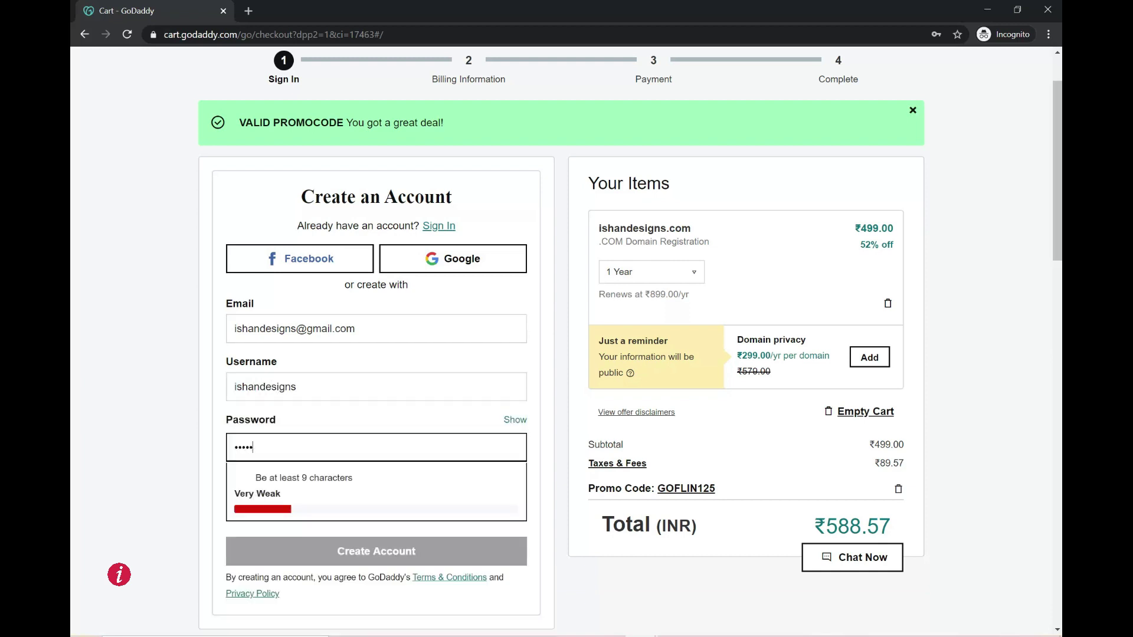
type("••••")
scroll(425, 424, "down", 2)
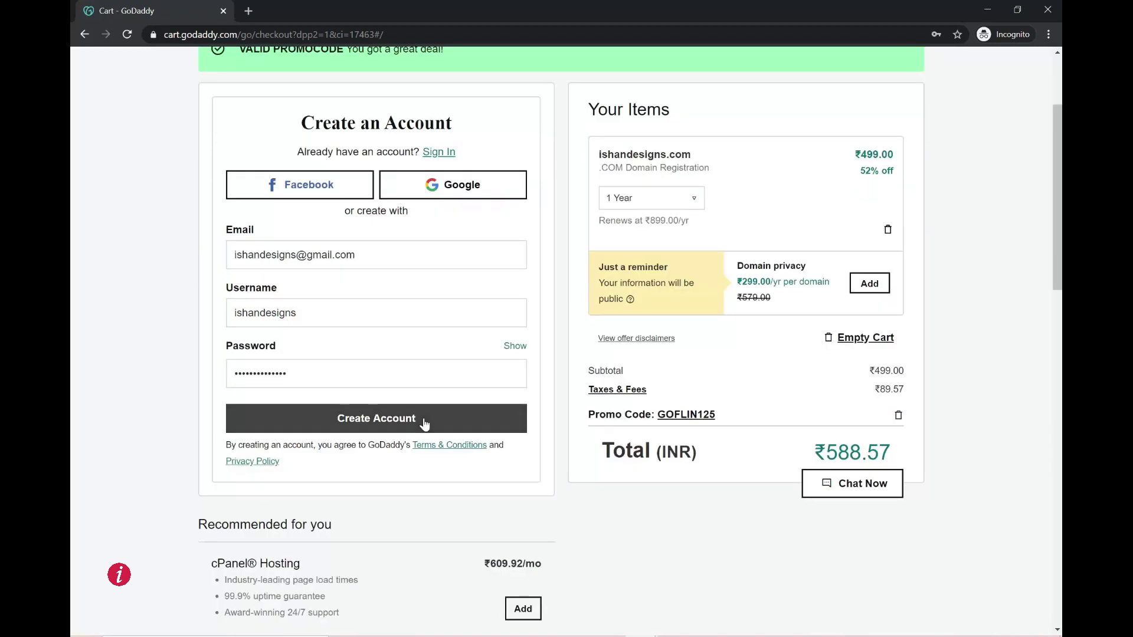
left_click(424, 424)
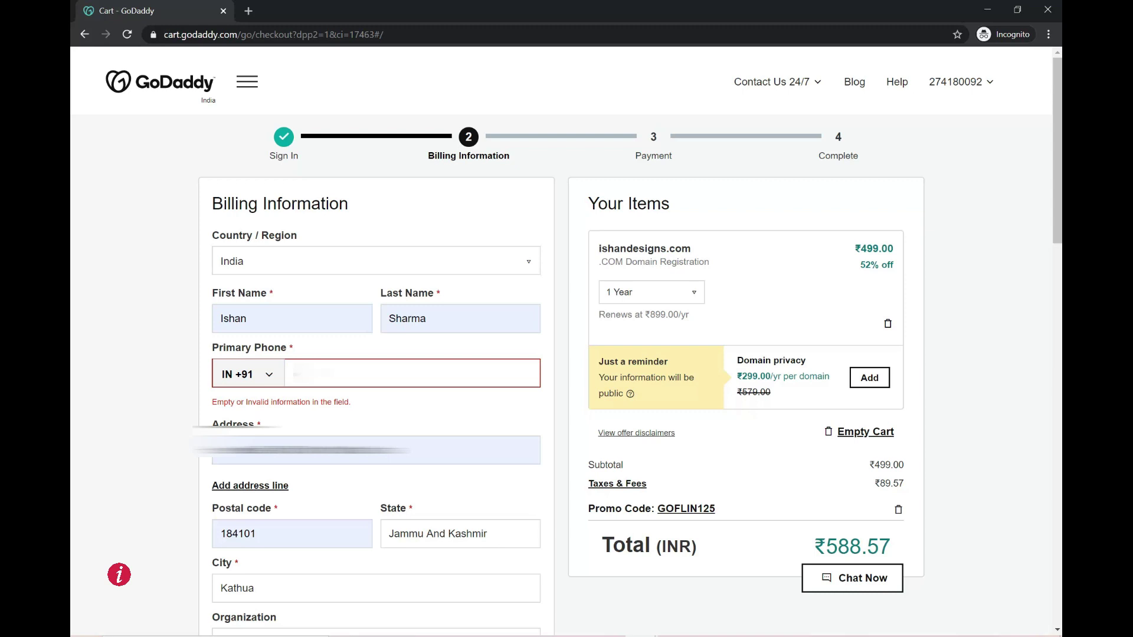
- Enter the billing phone number and save the billing information
type("123456")
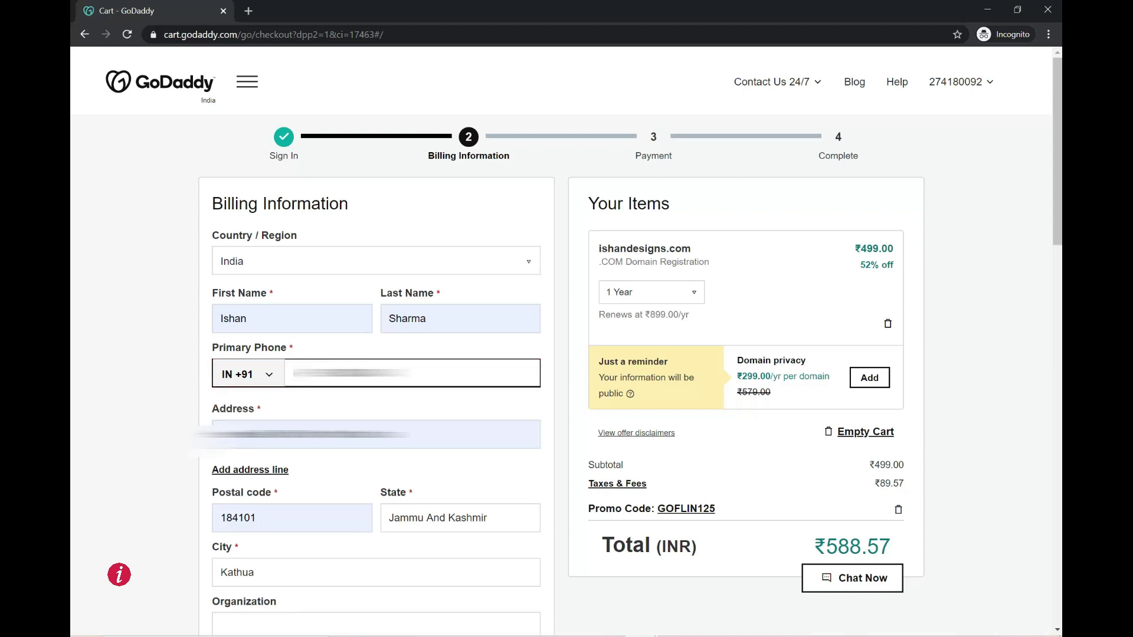
scroll(397, 397, "down", 5)
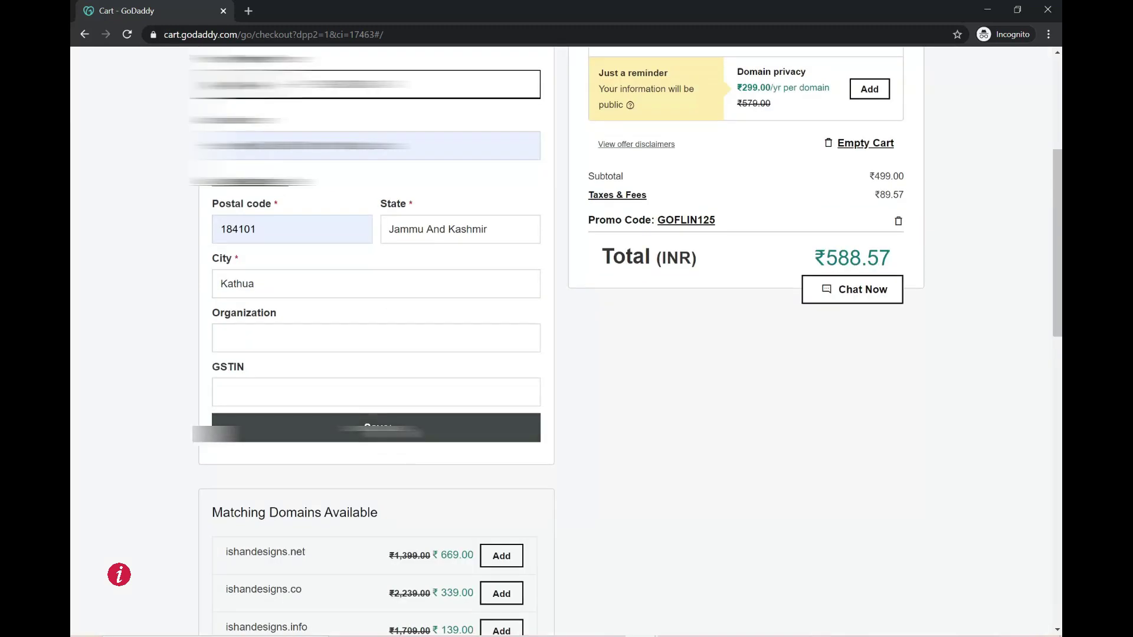
left_click(376, 427)
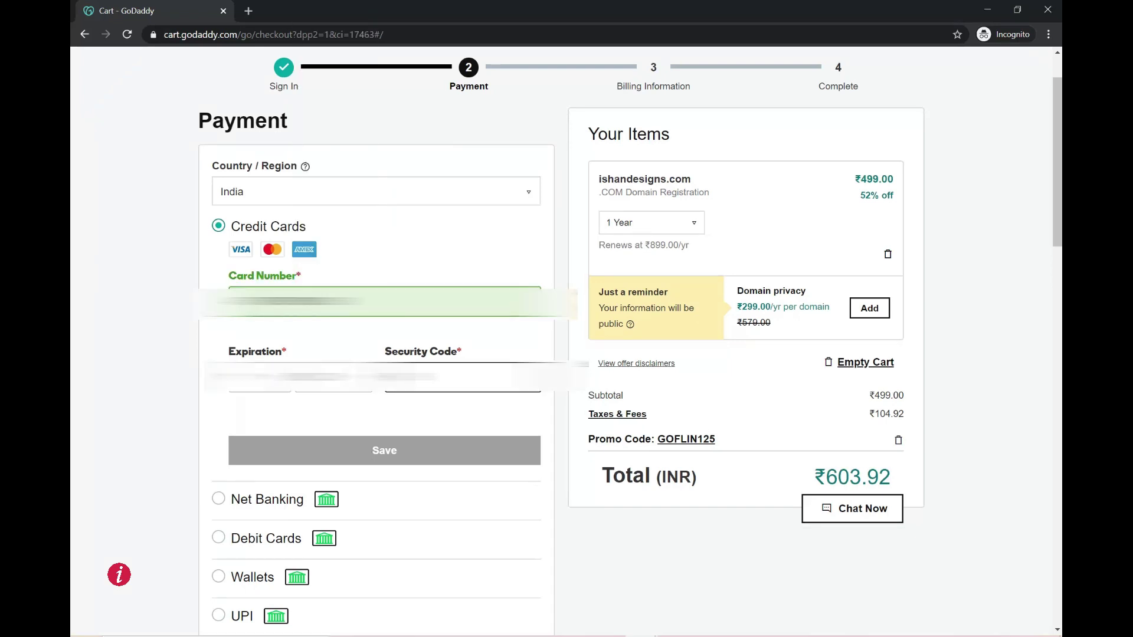
- Save the card details and turn off auto-renew for all products
left_click(398, 453)
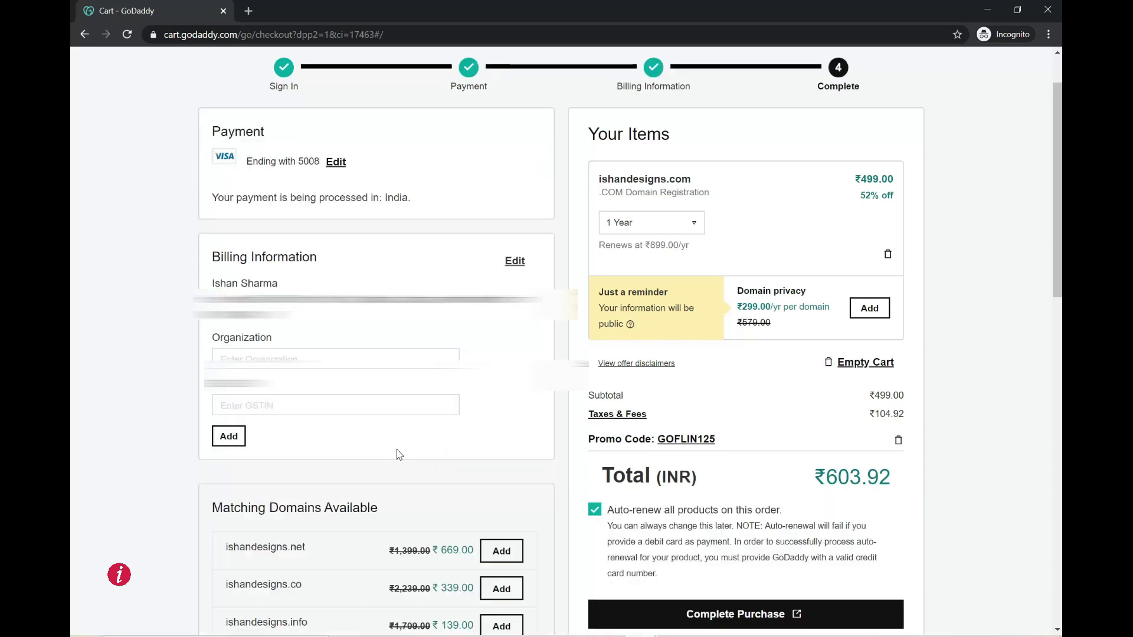
scroll(741, 434, "down", 2)
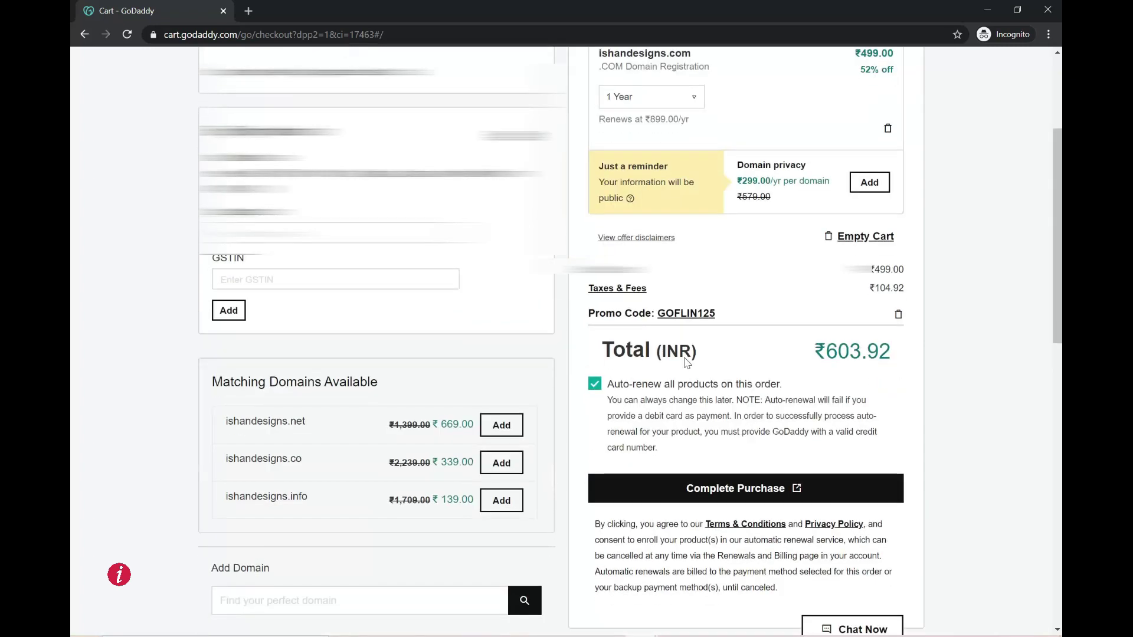
left_click(596, 385)
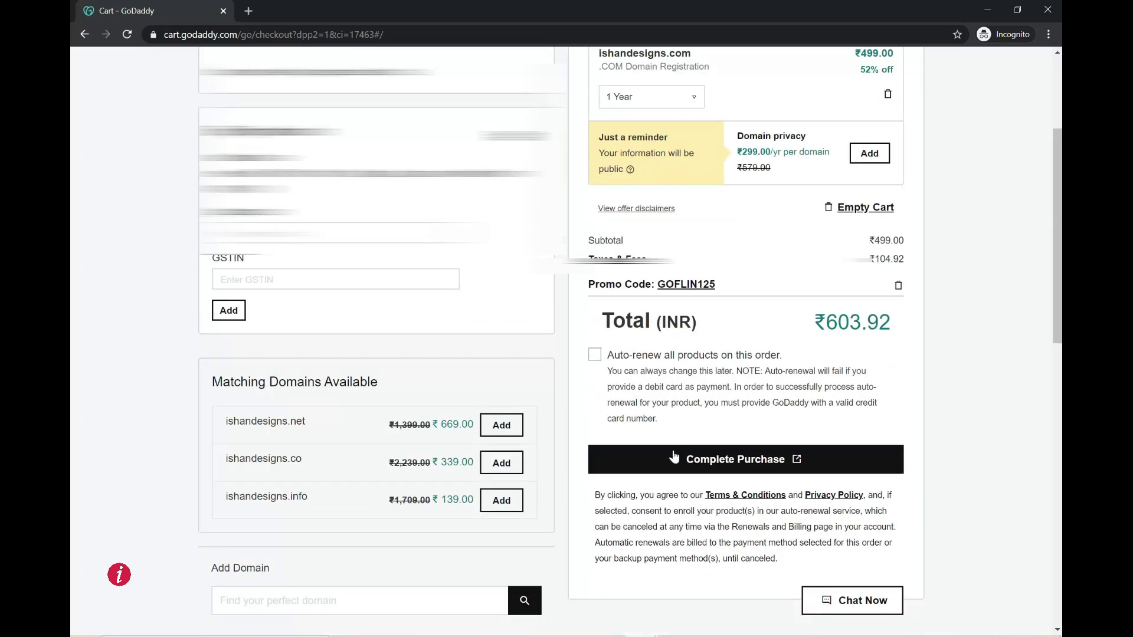
- Place the ₹603.92 domain order and authorise payment with the ICICI OTP
left_click(675, 459)
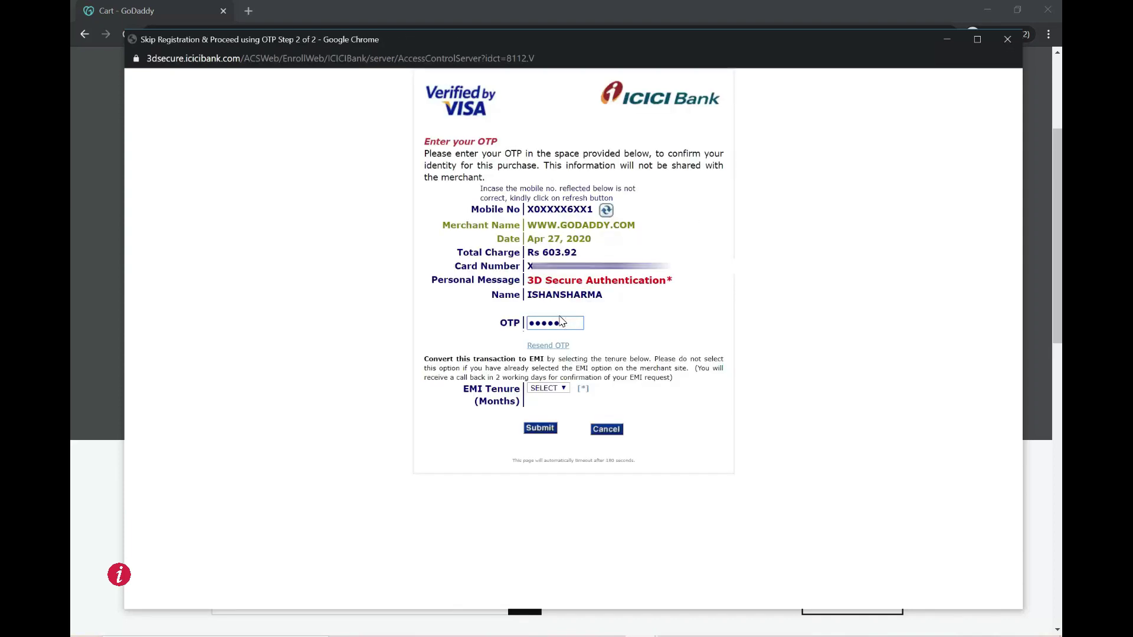
type("5")
left_click(539, 429)
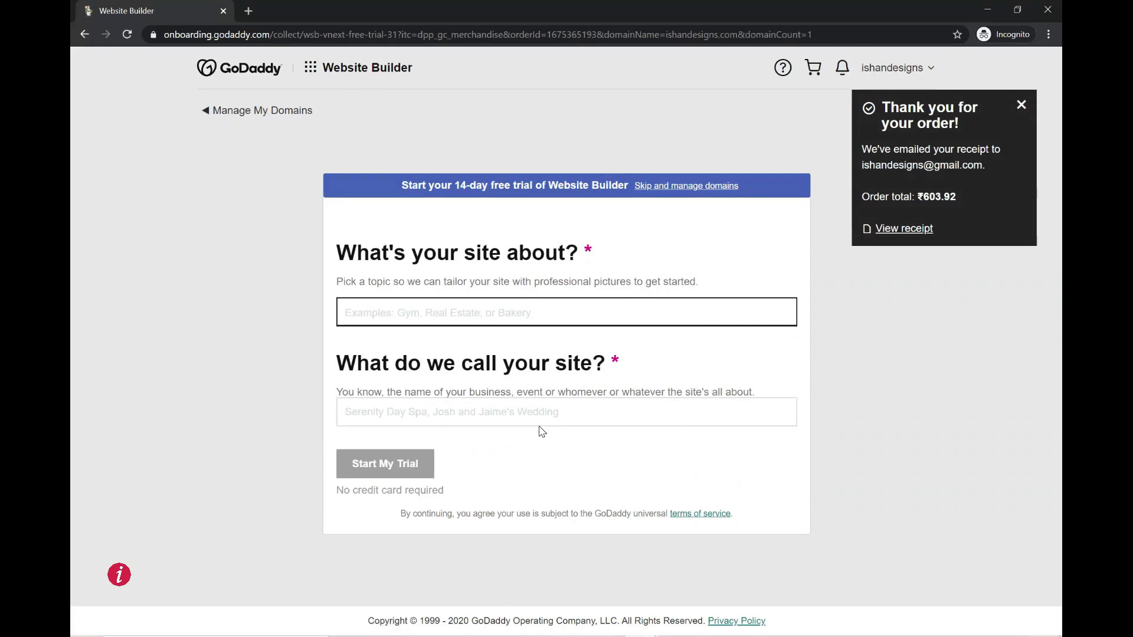
- Open GoDaddy's confirmation email in Gmail, go to Manage Your Domains, then underline 'Step 2: Buy Hosting'
key("alt+Tab")
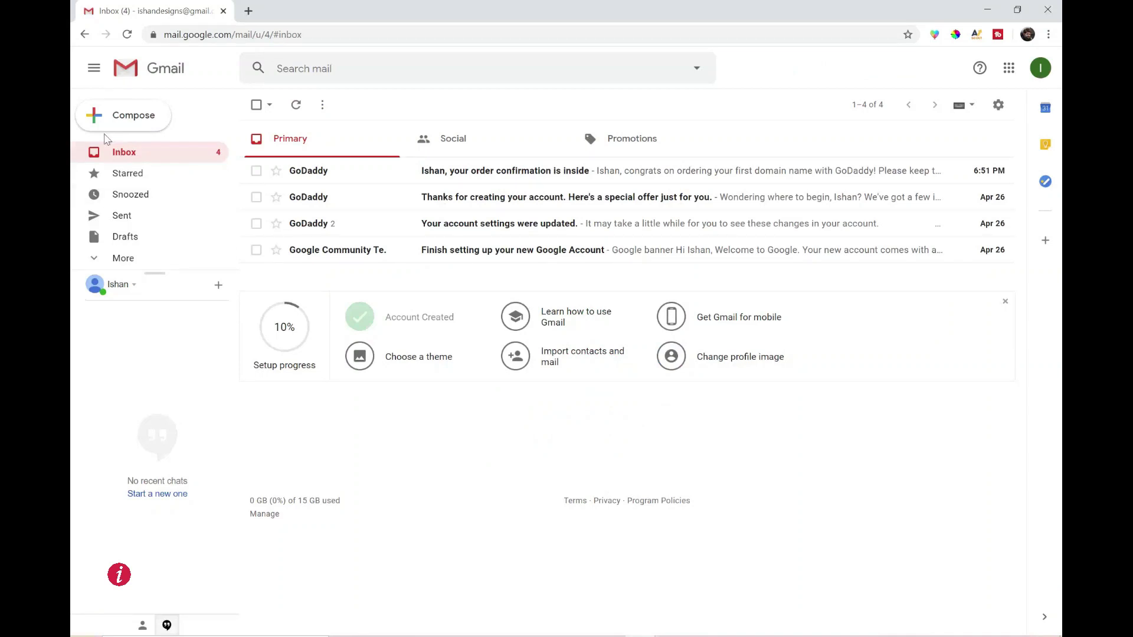
left_click(491, 180)
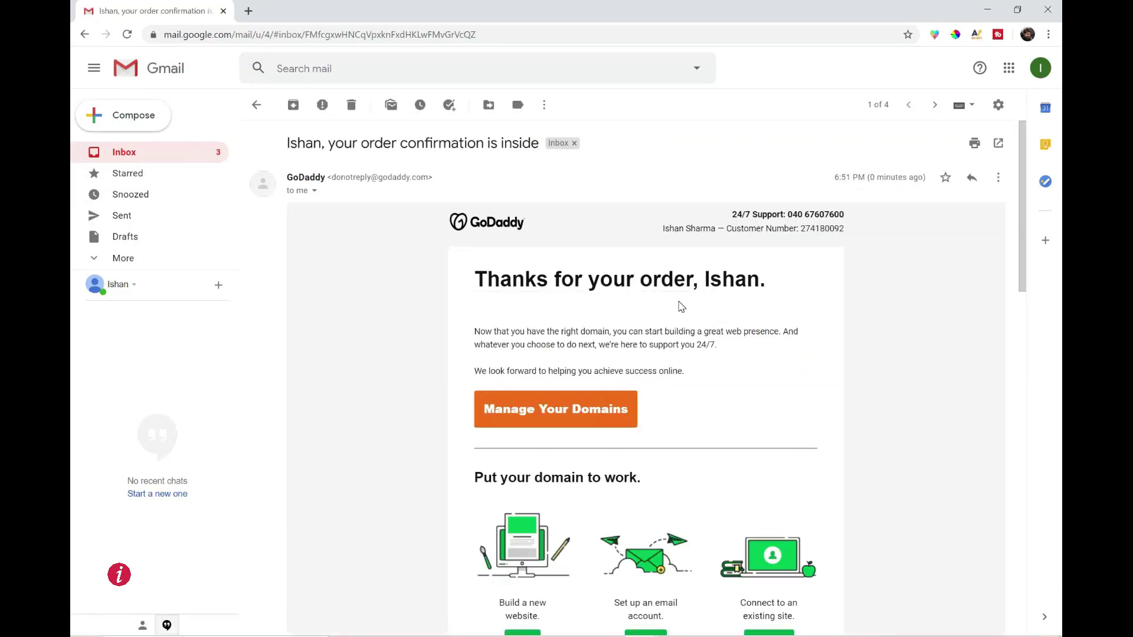
left_click(553, 409)
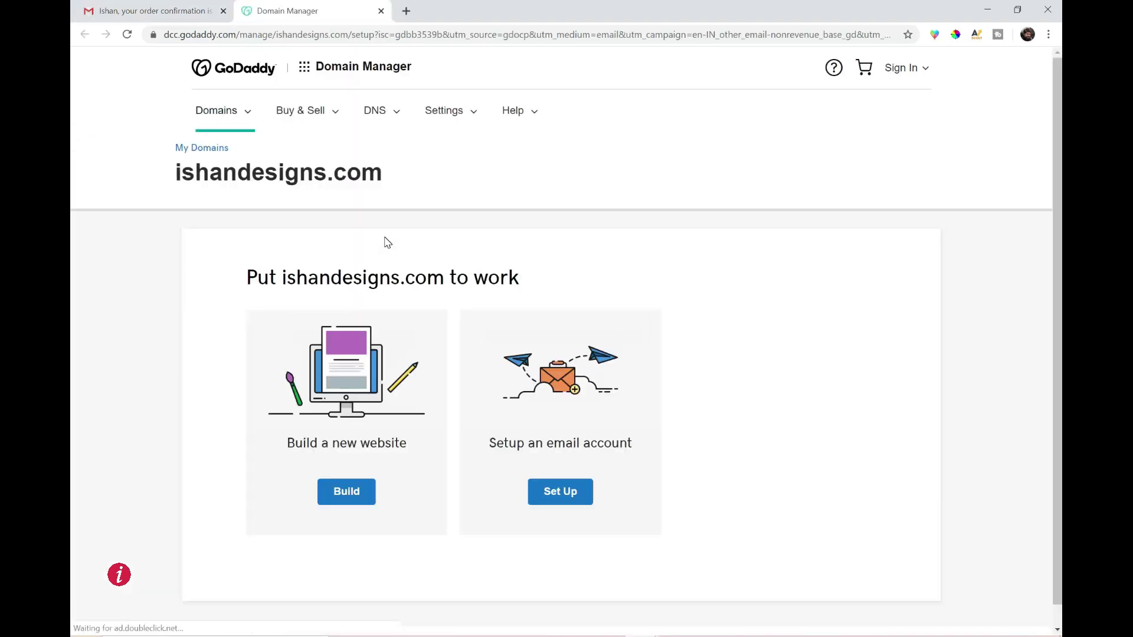
key("alt+Tab")
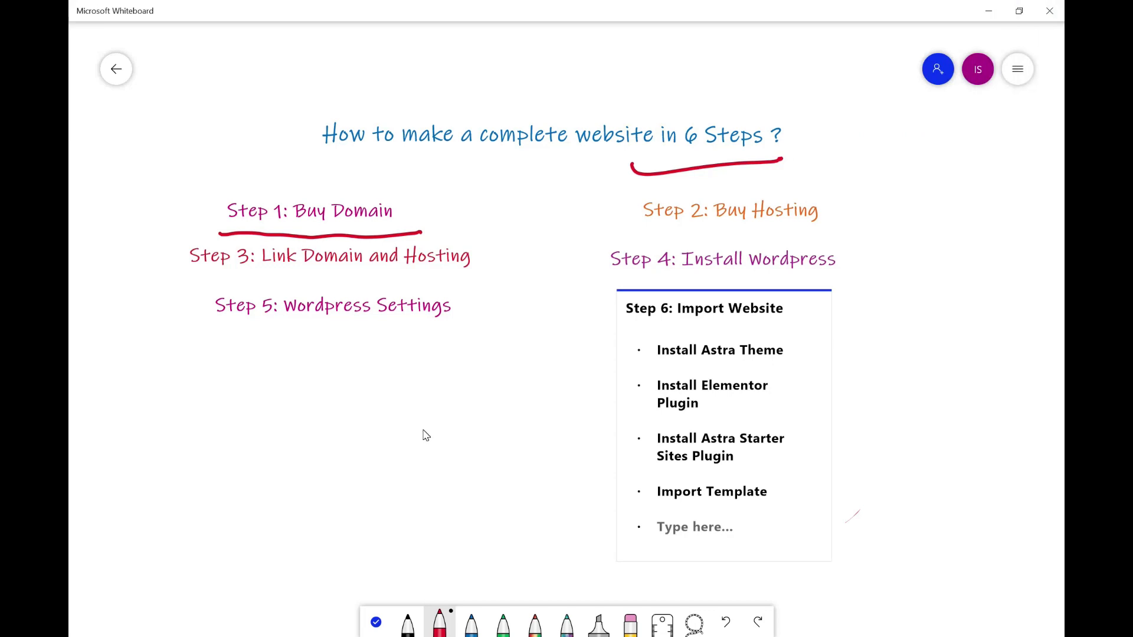
left_click_drag(642, 233, 831, 232)
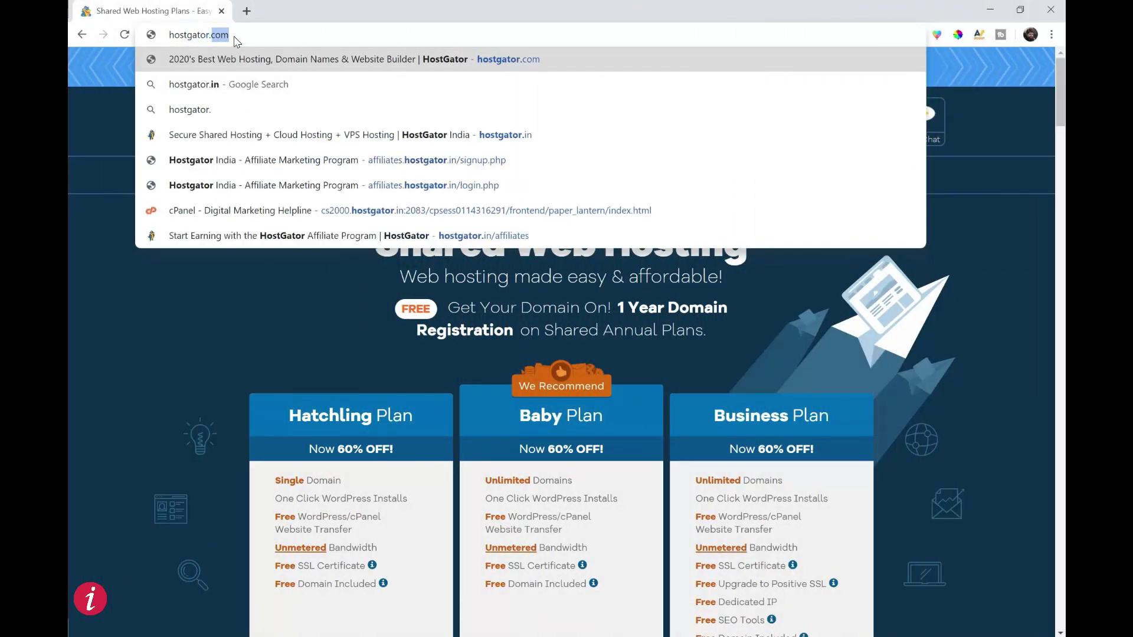
- On hostgator.in, choose Get Started under Shared Hosting and Buy Now on the Starter plan
key("Escape")
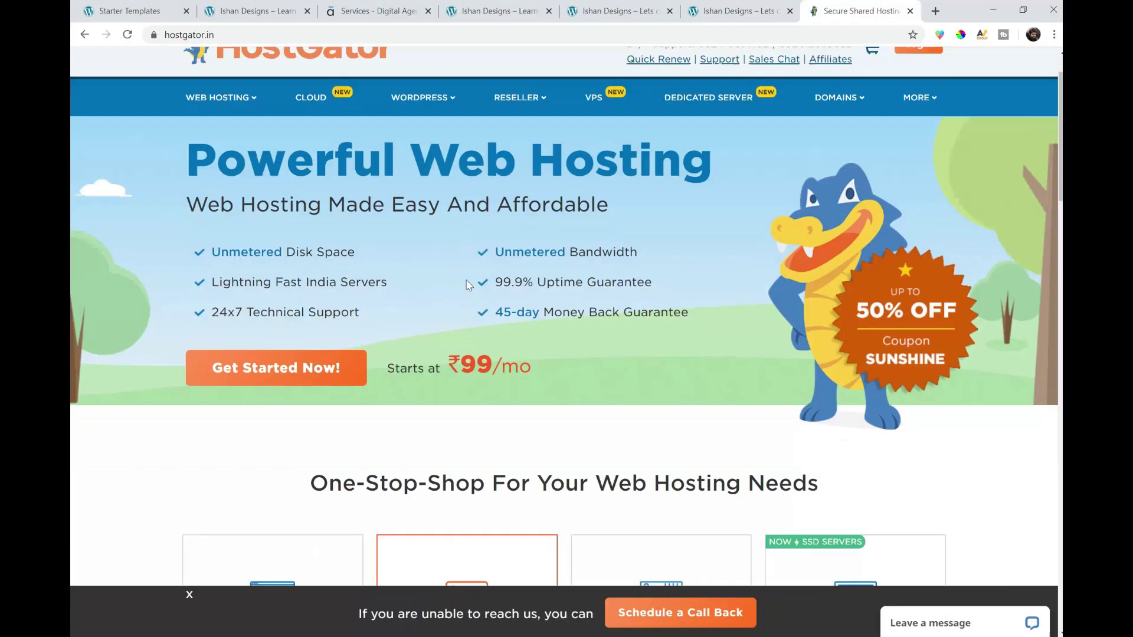
scroll(469, 285, "down", 6)
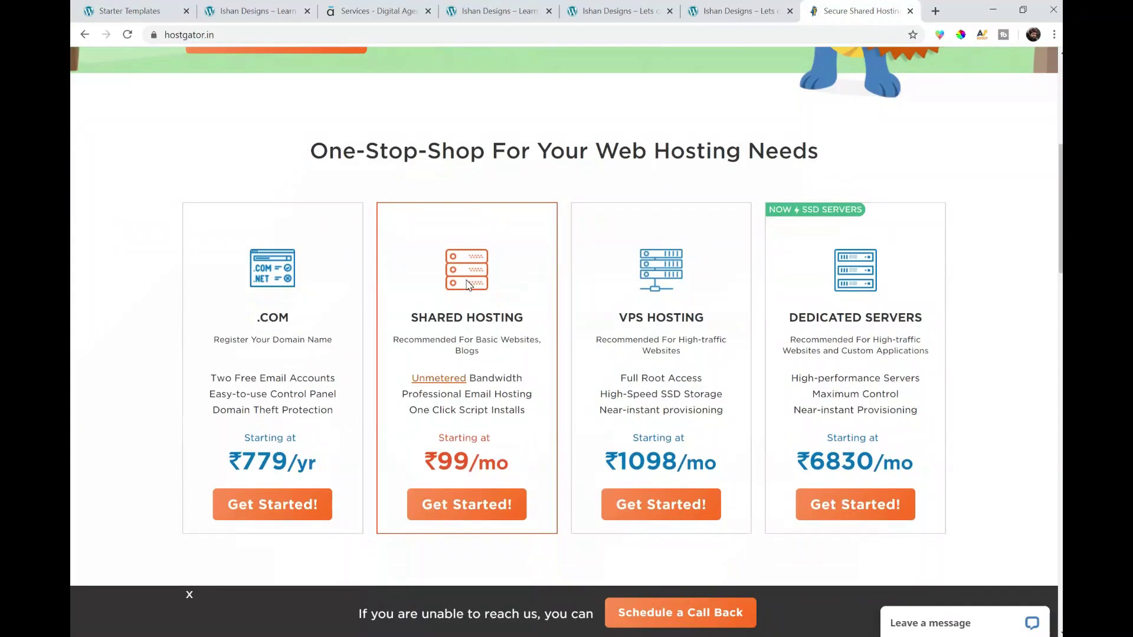
scroll(469, 285, "down", 3)
scroll(374, 151, "up", 2)
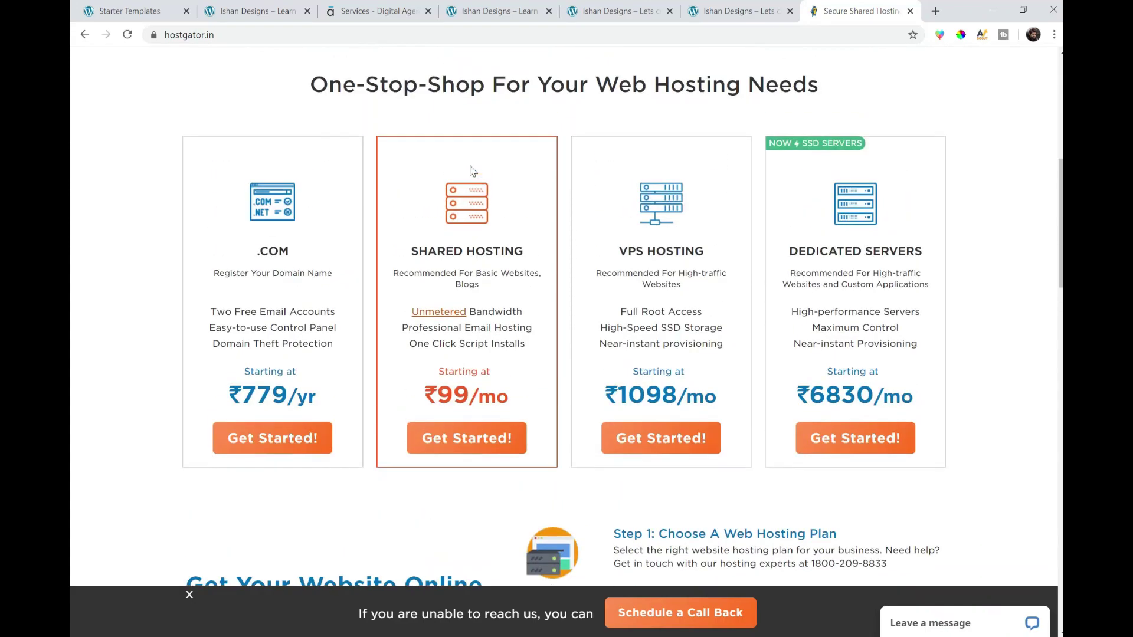
left_click(475, 441)
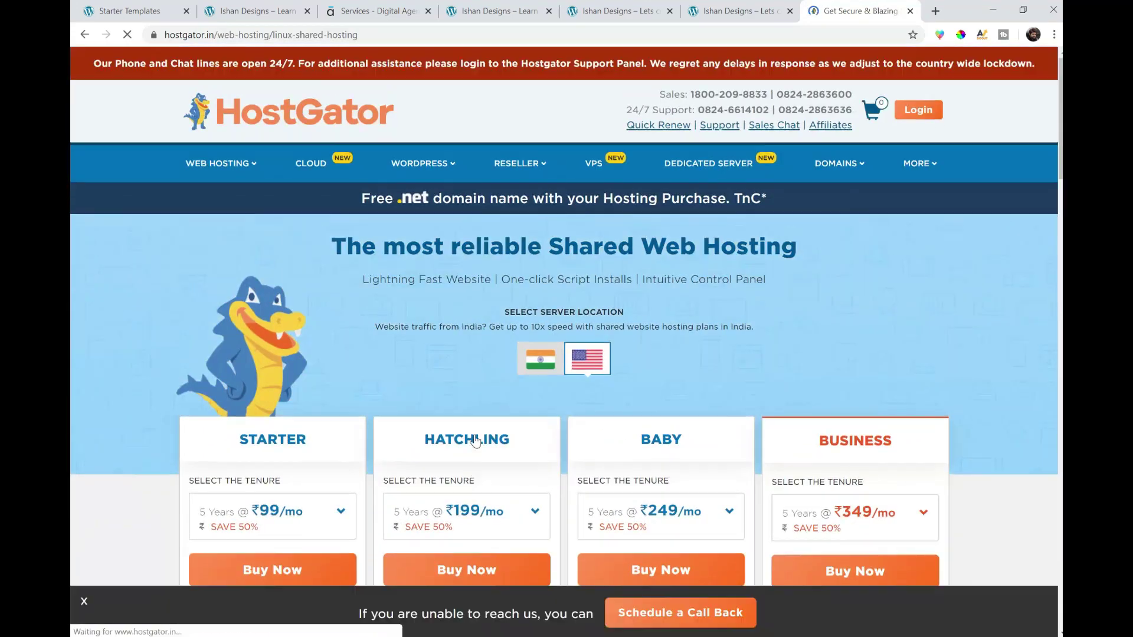
scroll(474, 381, "down", 5)
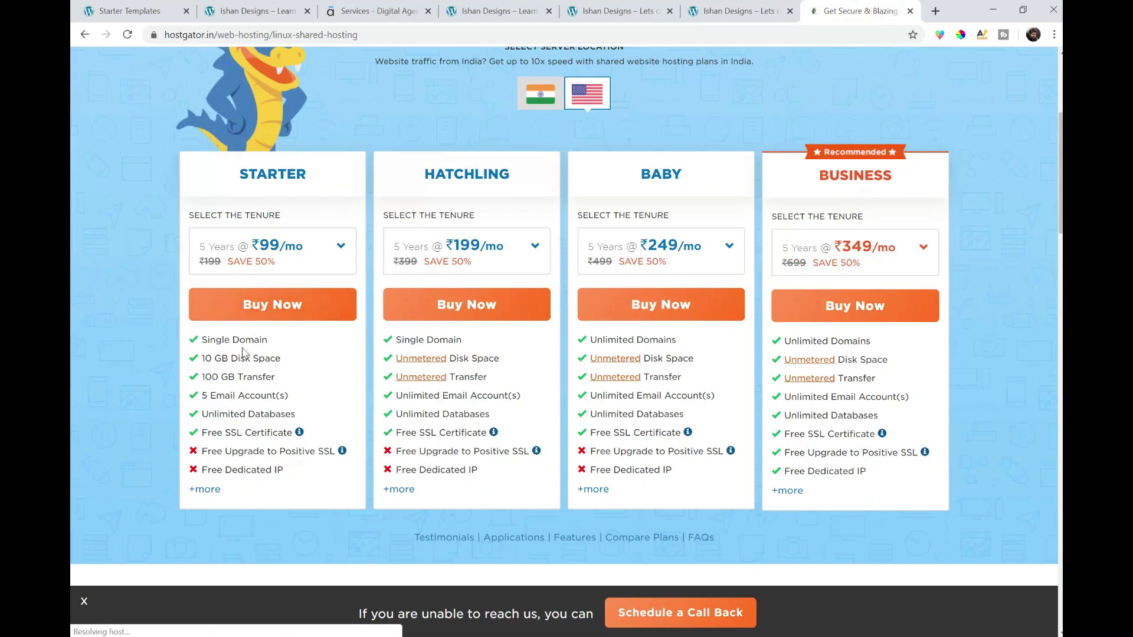
left_click(269, 305)
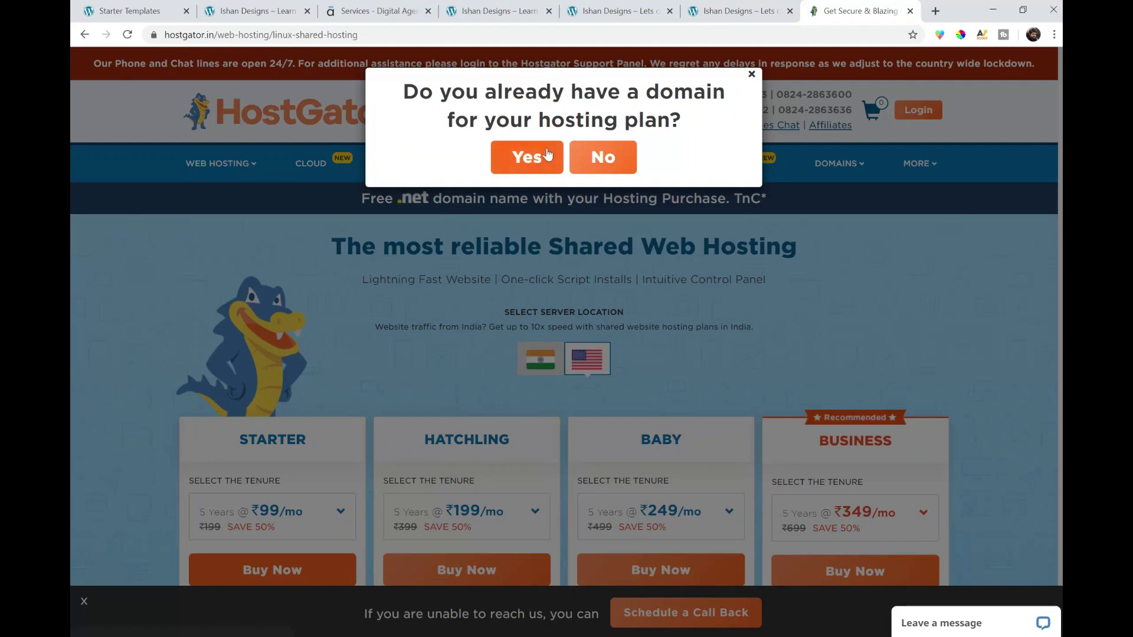
- Use existing domain ishandesigns.com, decline backup, SSL and SiteLock add-ons, and continue
left_click(547, 155)
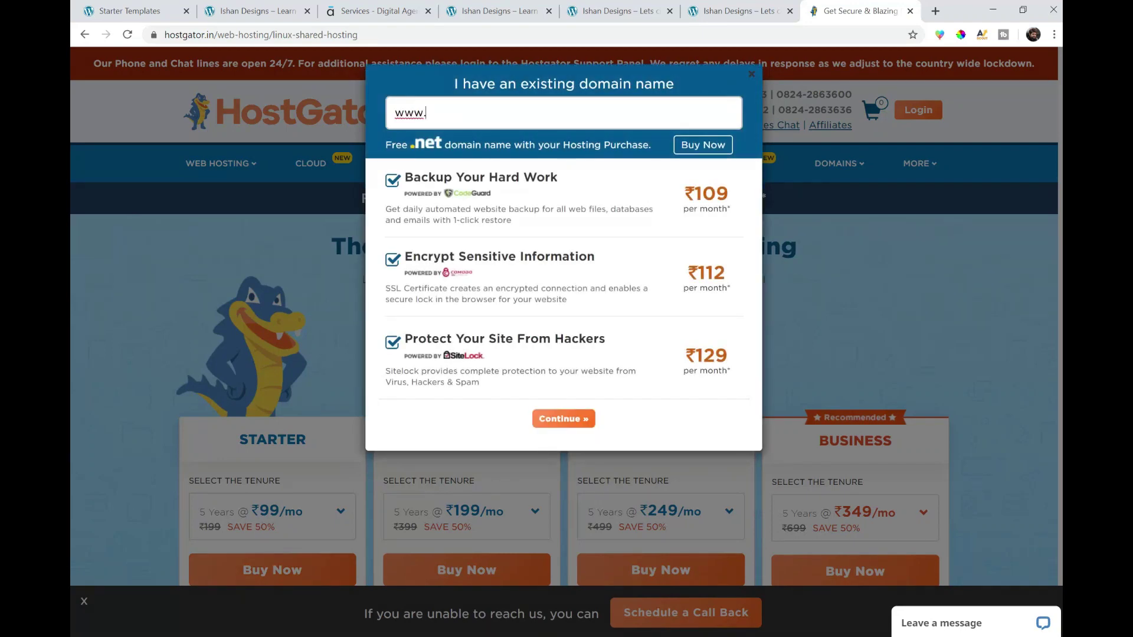
type("ishandesigns.com")
left_click(392, 179)
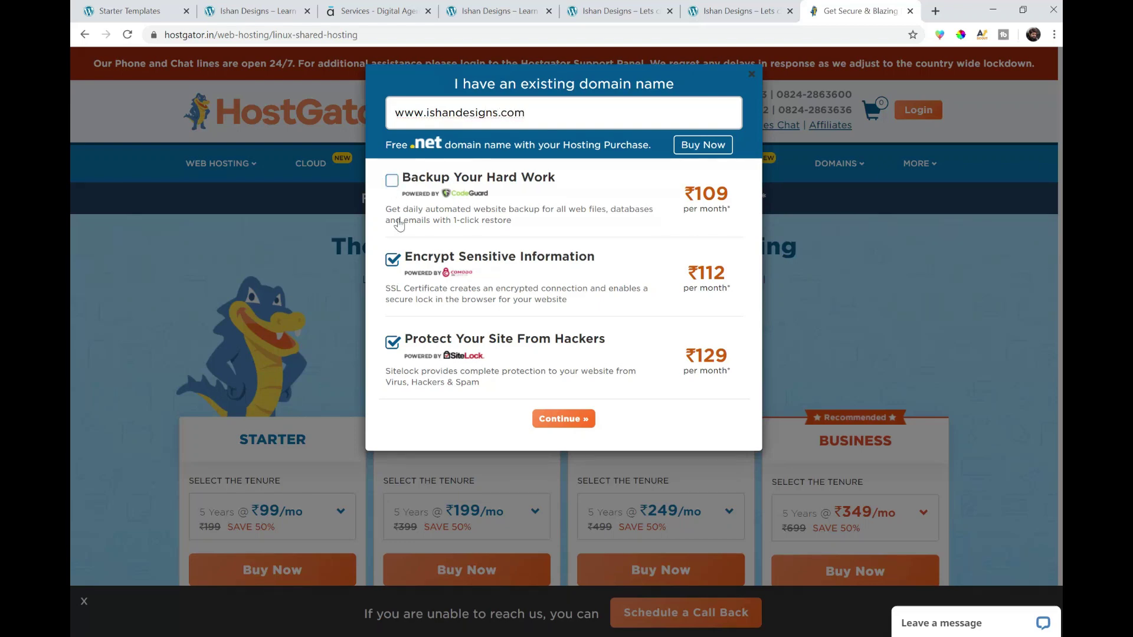
left_click(392, 260)
left_click(394, 345)
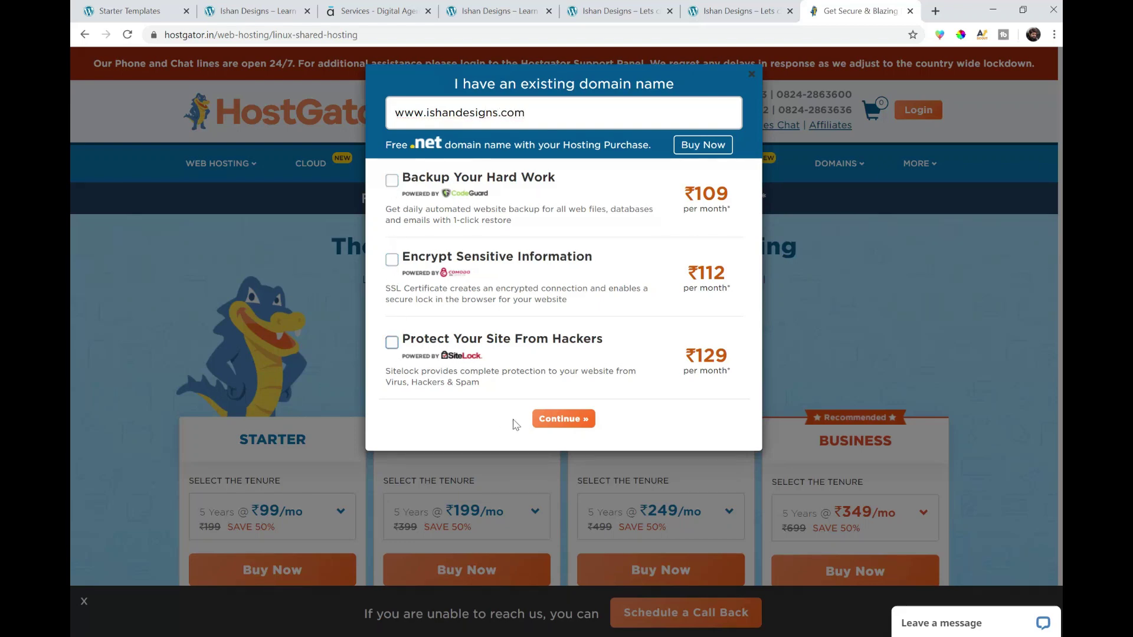
left_click(576, 420)
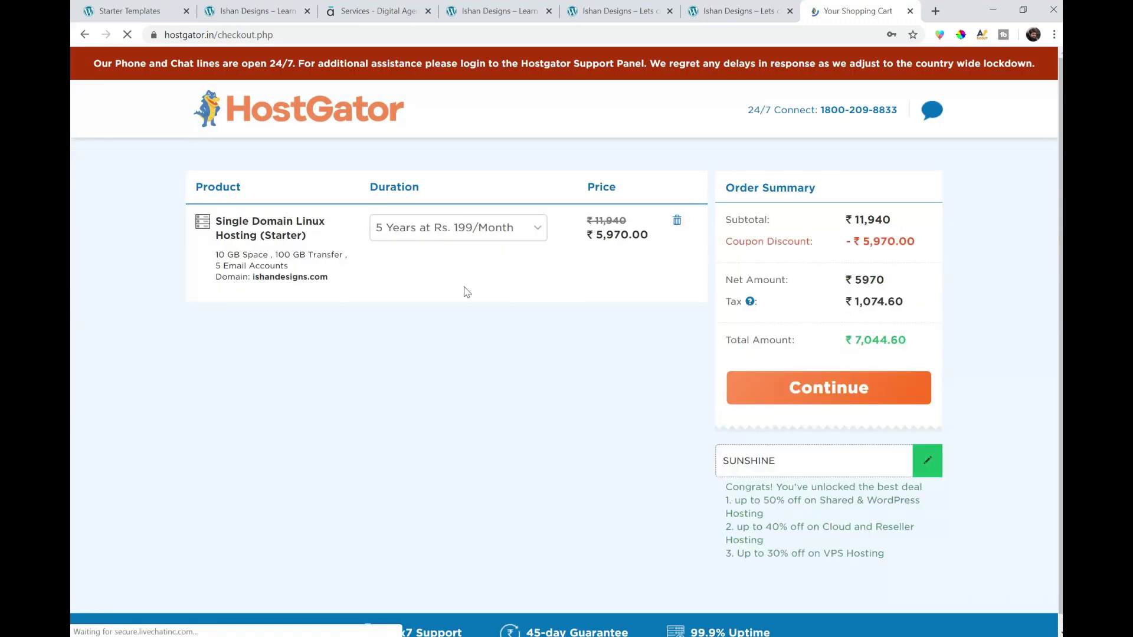
- Set the Starter hosting duration to 1 year and highlight the ₹2,254.27 total
left_click(473, 233)
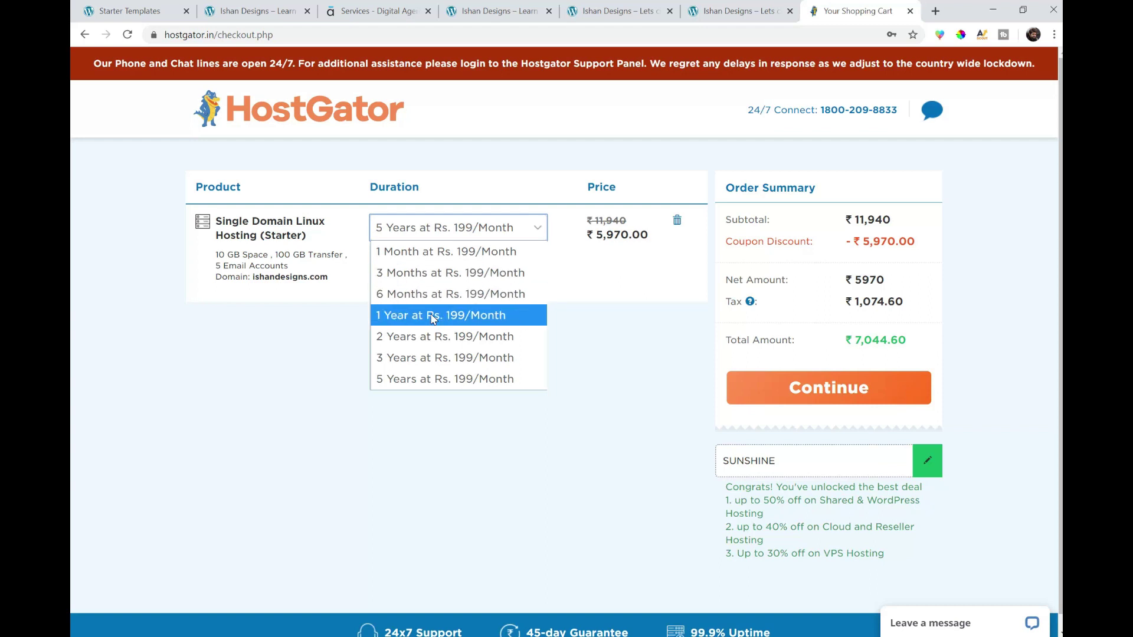
left_click(433, 319)
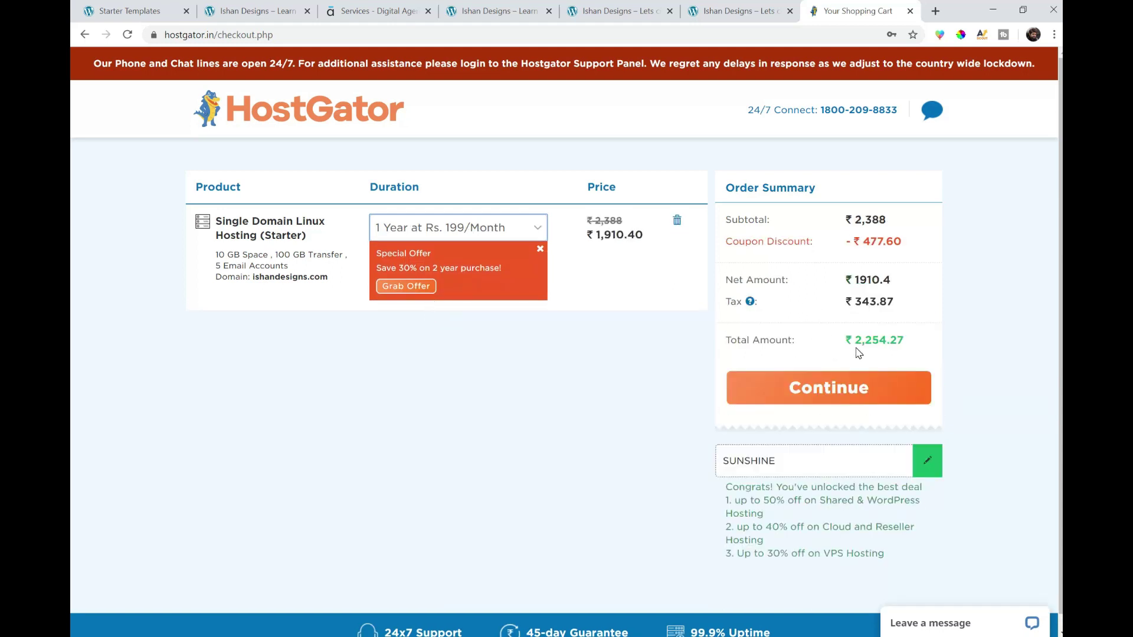
left_click_drag(919, 344, 845, 340)
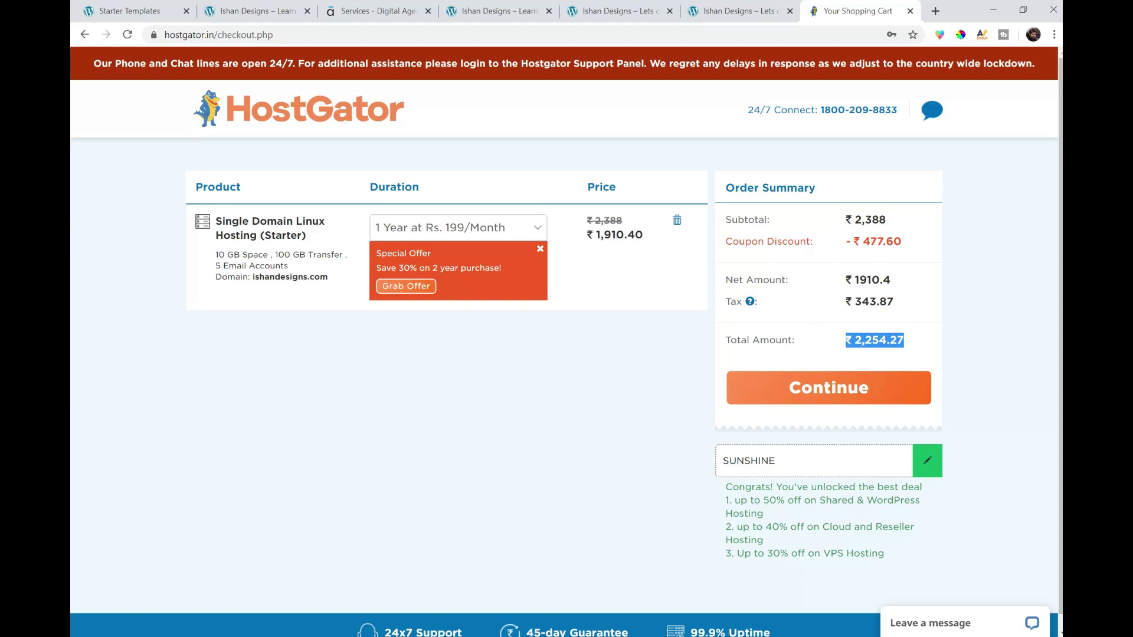
left_click(679, 473)
- Compare the 1-month duration, switch back to 1 year, and proceed to checkout
left_click(416, 227)
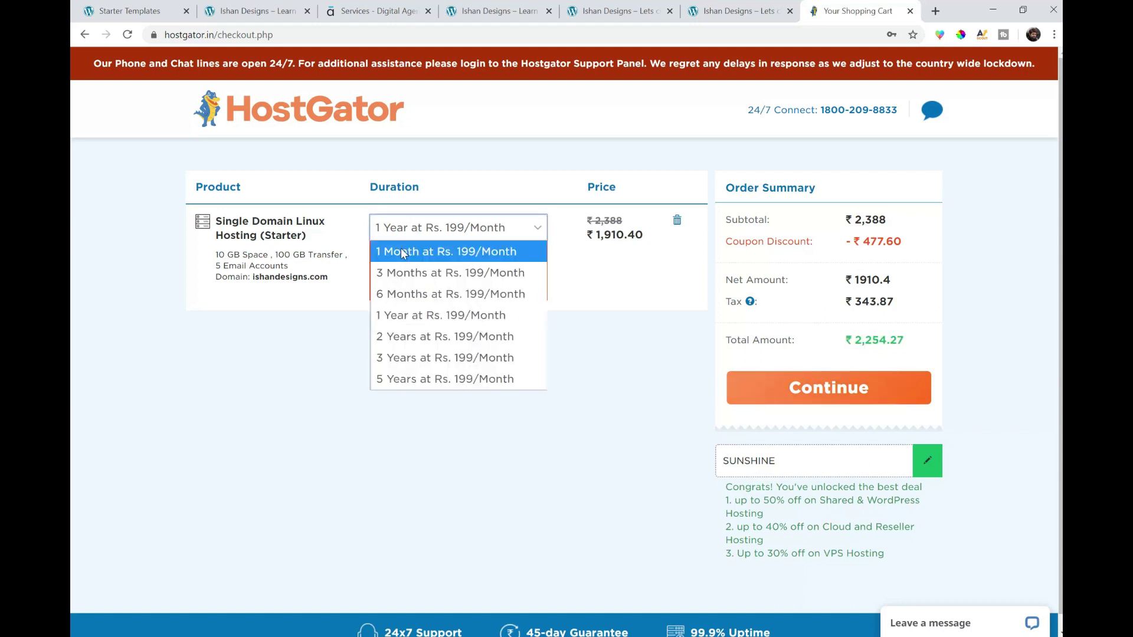
left_click(413, 251)
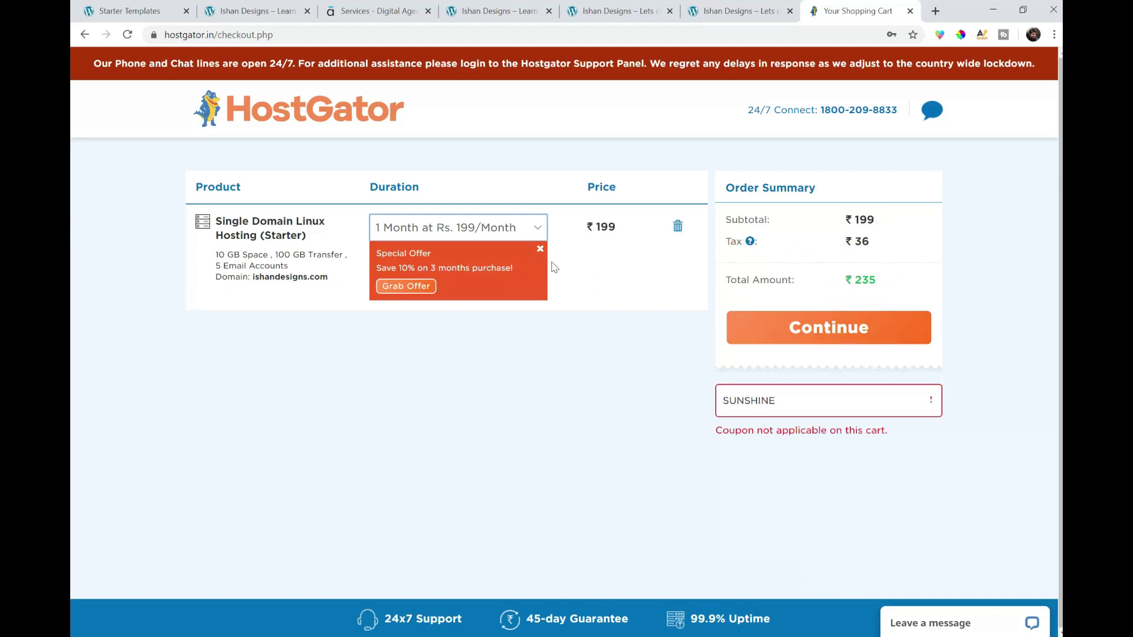
left_click(520, 234)
left_click(462, 311)
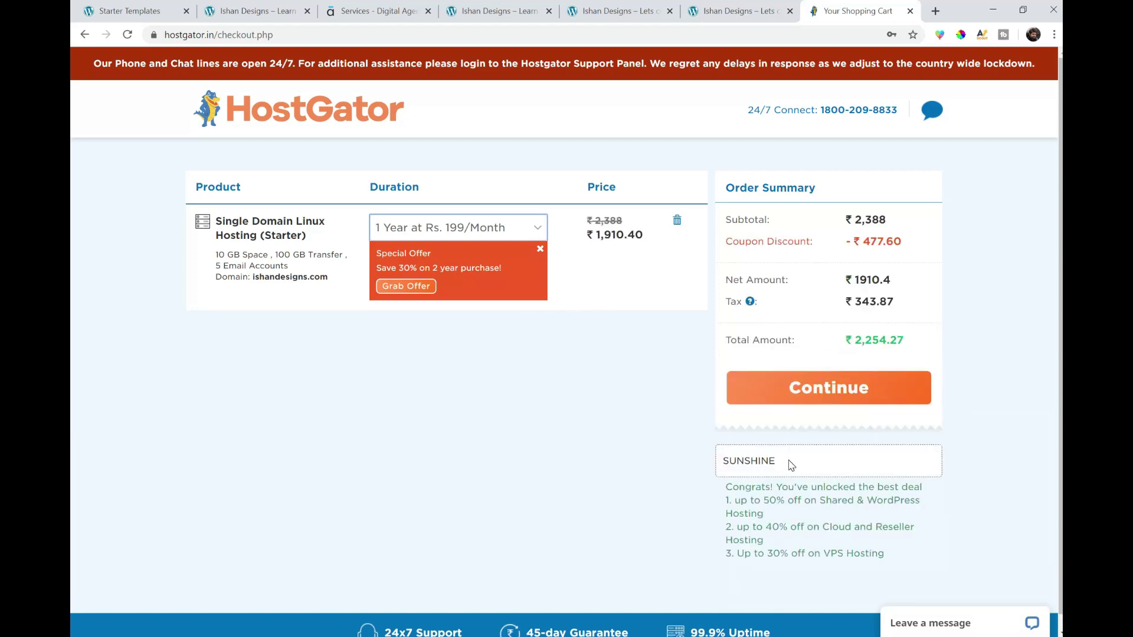
left_click(816, 391)
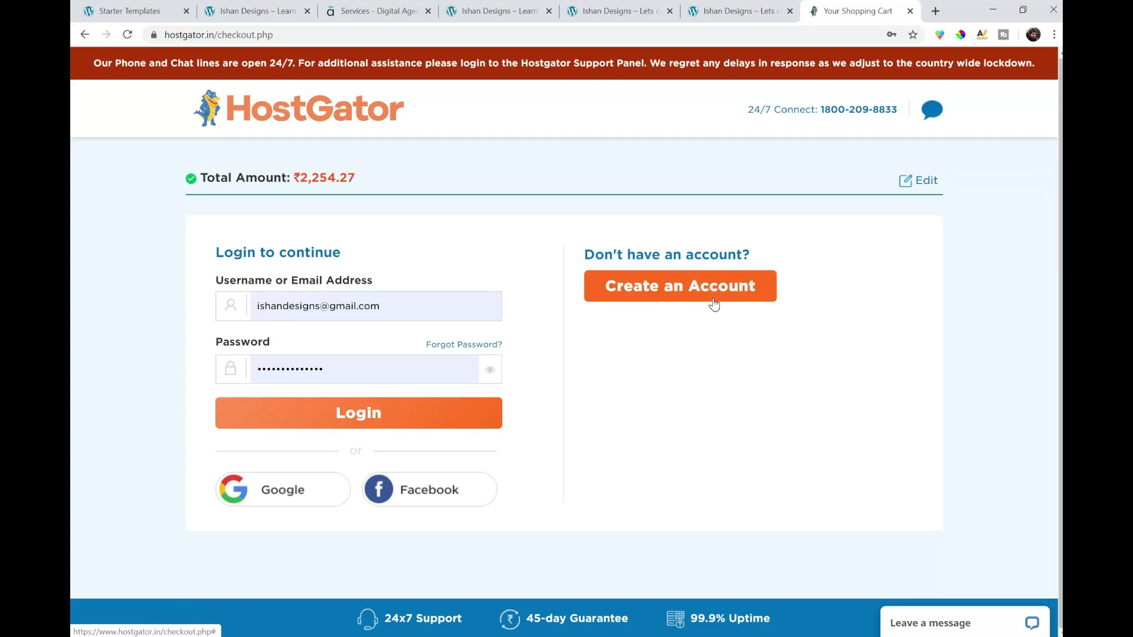
- Create a new HostGator account by filling in the contact form, starting with the full name
left_click(715, 303)
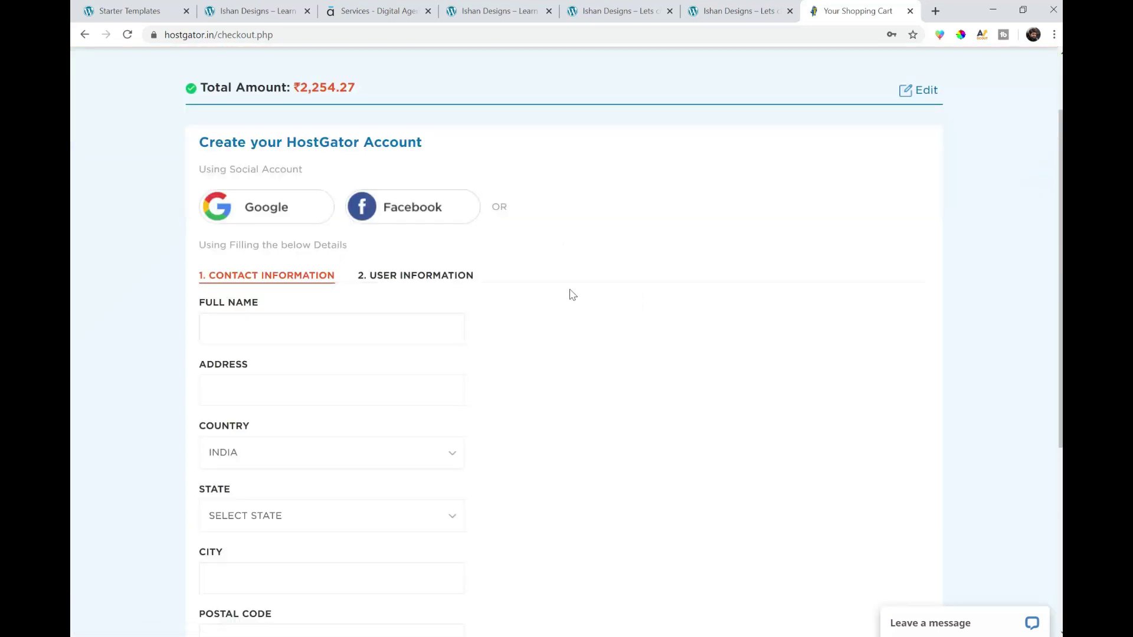
scroll(330, 230, "down", 2)
left_click(319, 197)
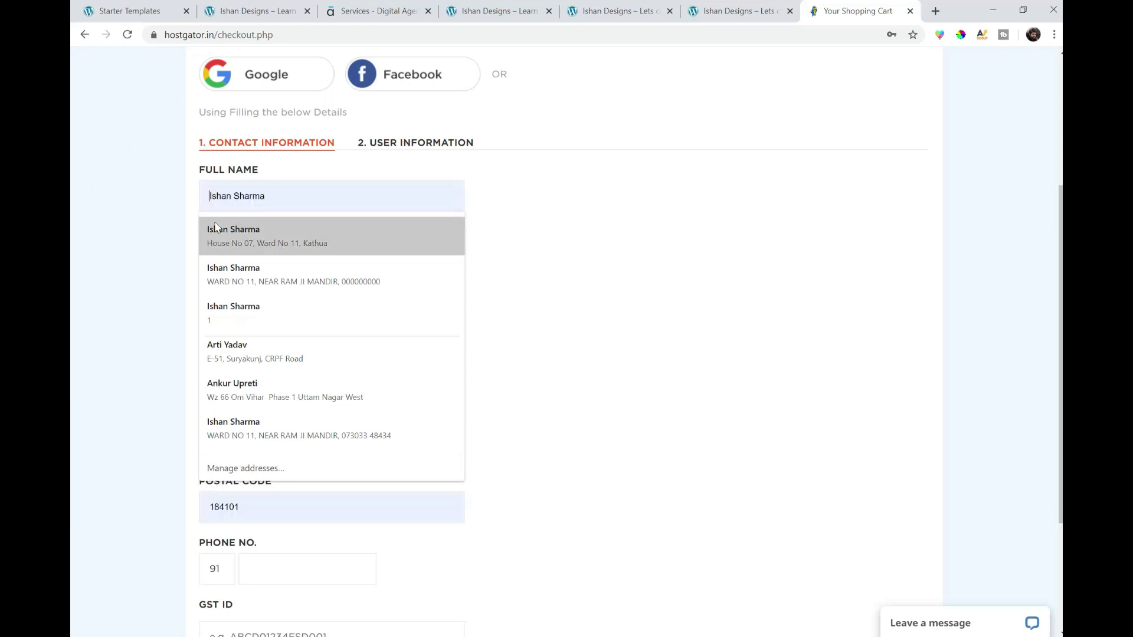
left_click(150, 227)
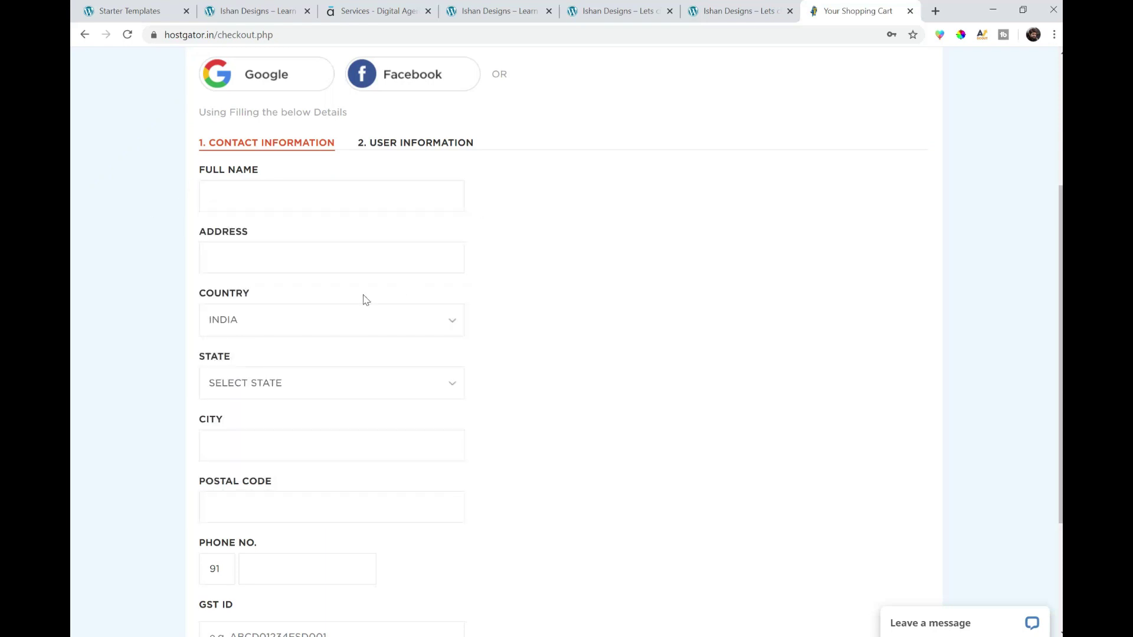
scroll(281, 326, "down", 1)
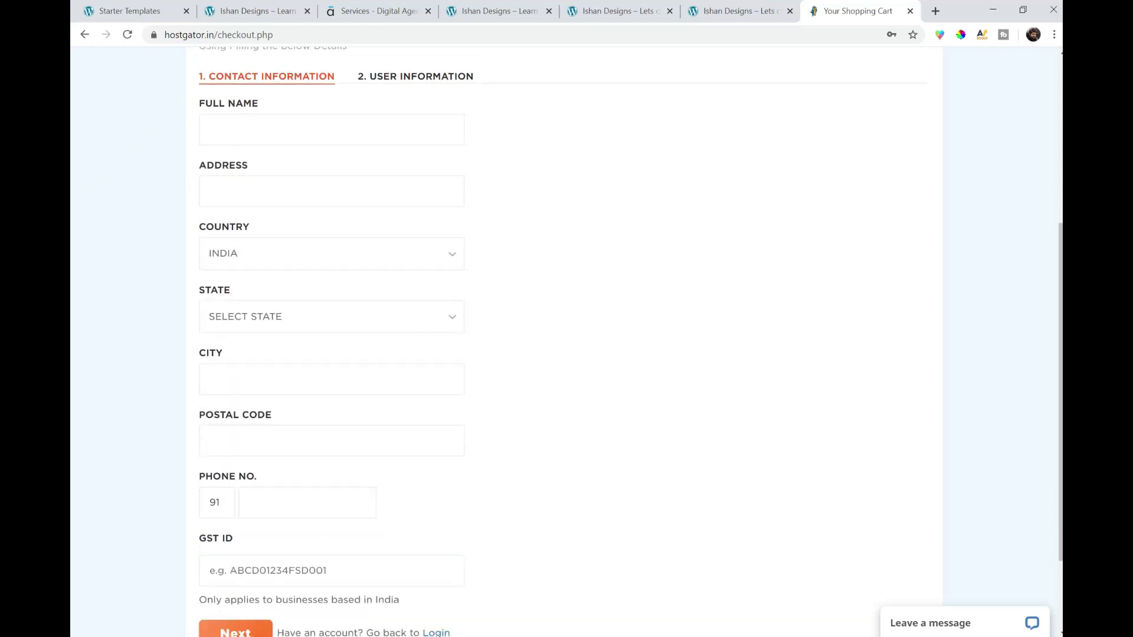
scroll(384, 418, "down", 2)
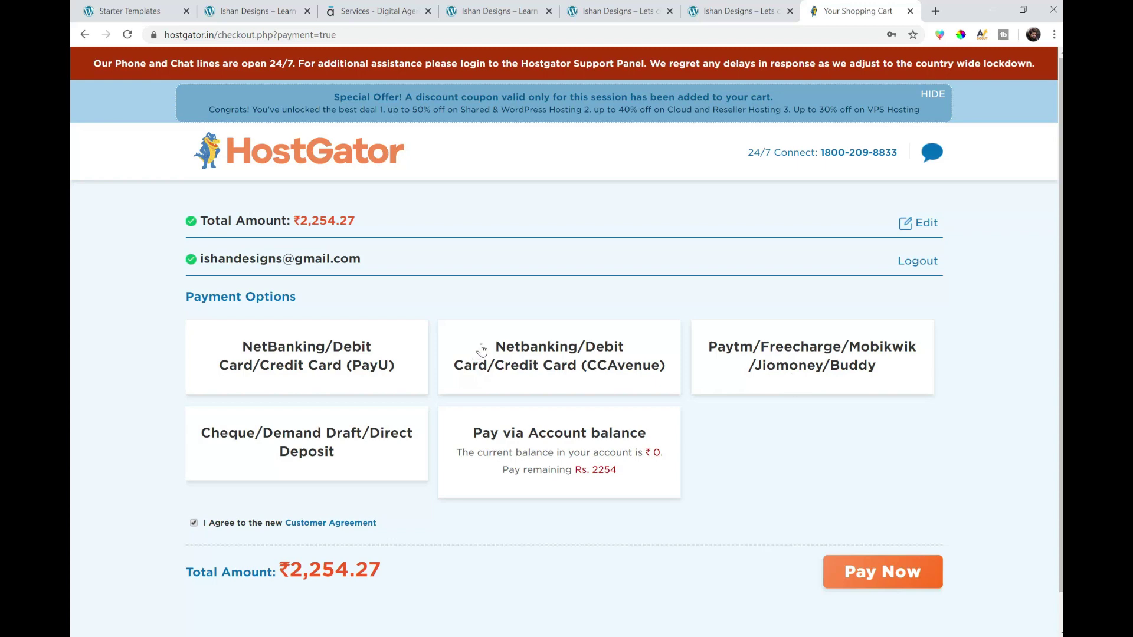
- Pay the ₹2,254.27 hosting order via CCAvenue with I Agree ticked, then close the CCAvenue page
left_click(500, 351)
left_click(272, 524)
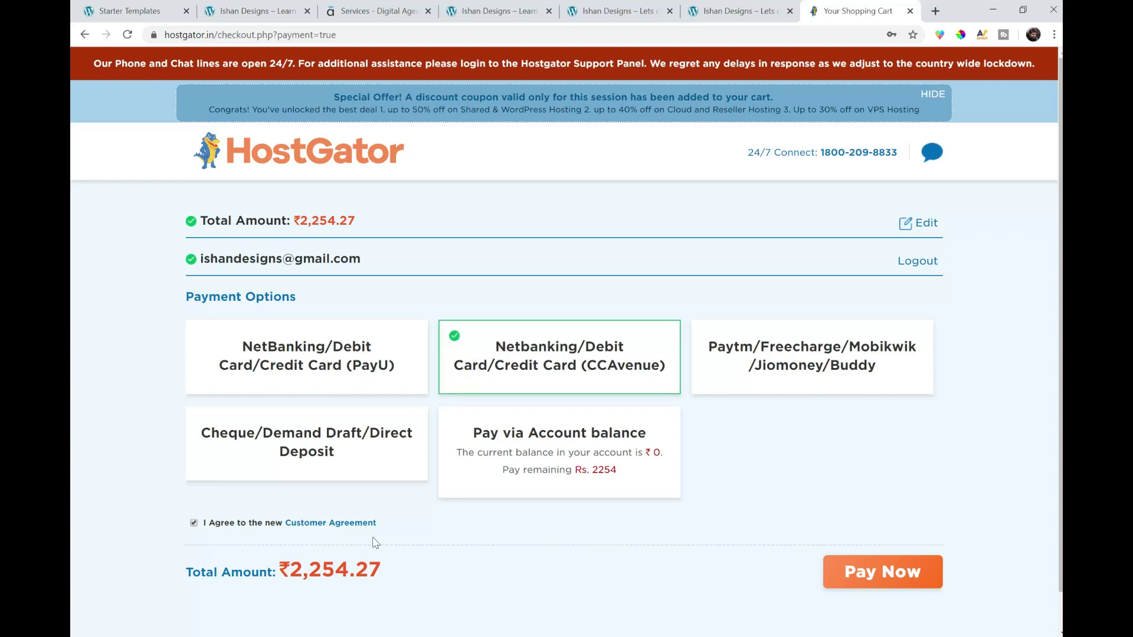
left_click(887, 584)
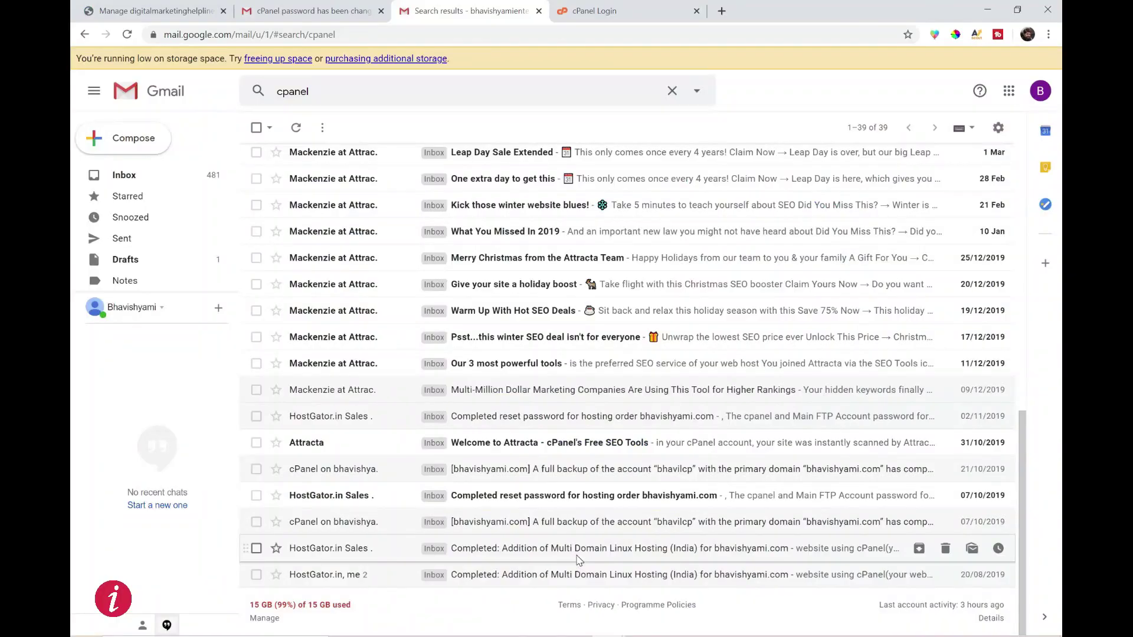
left_click(575, 554)
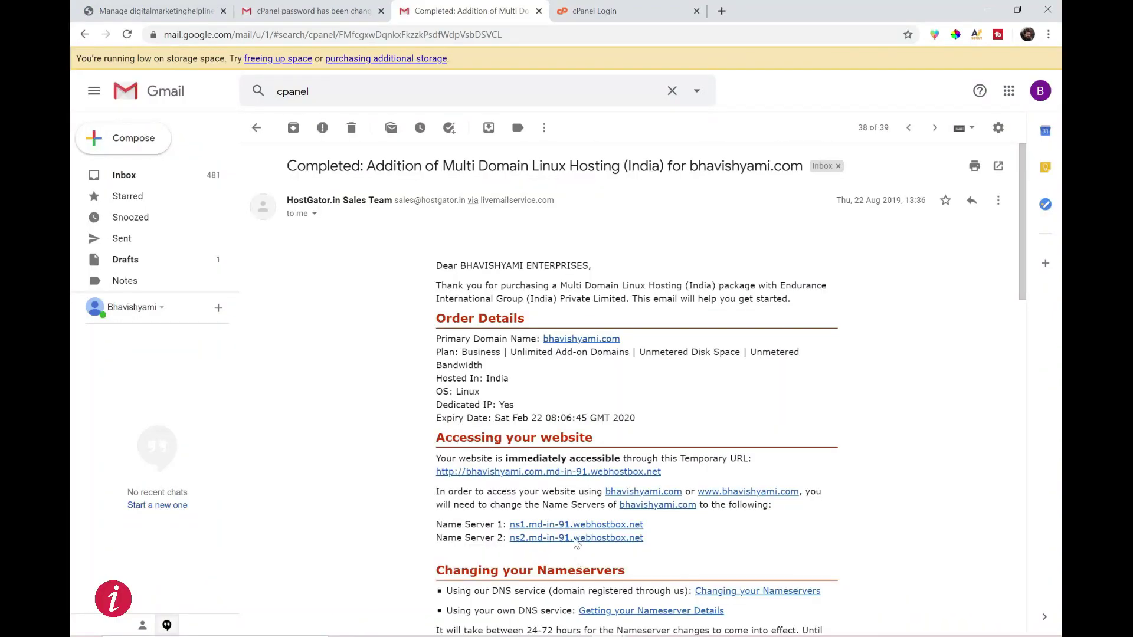
- Select the Name Server 1 and 2 lines in the HostGator email and underline Step 3 on the whiteboard
scroll(459, 403, "down", 3)
scroll(460, 403, "down", 2)
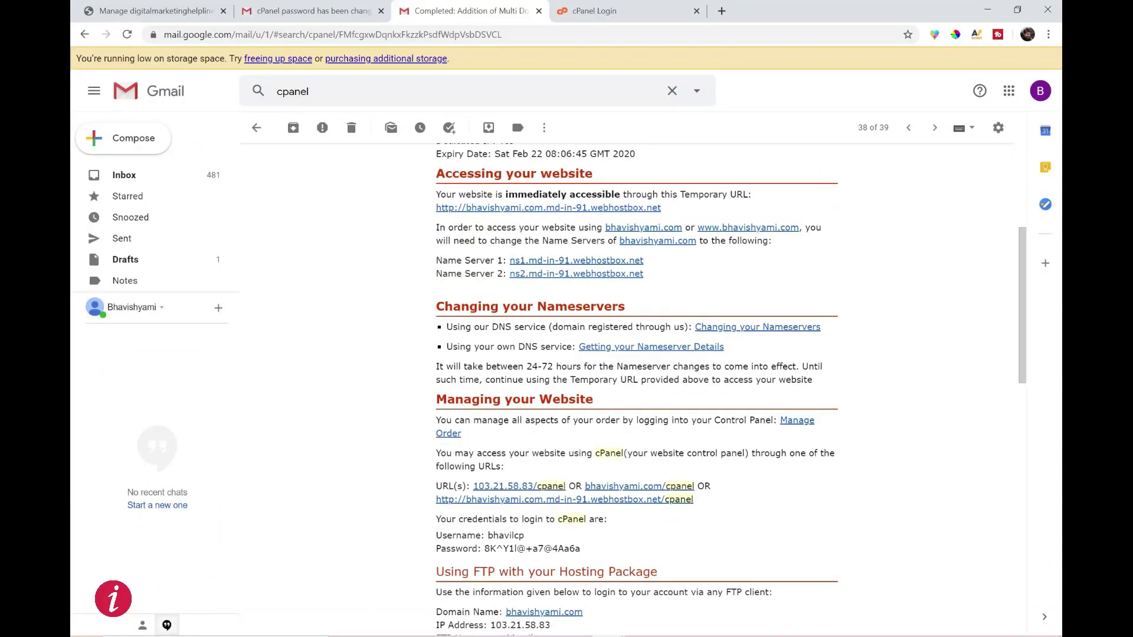
left_click_drag(646, 275, 482, 269)
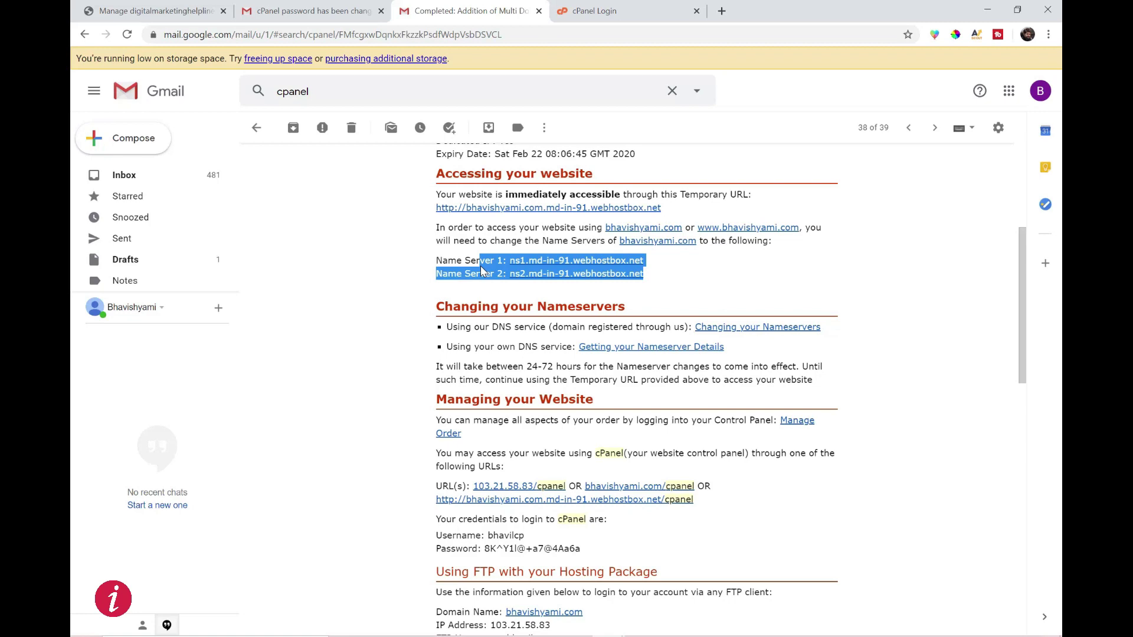
scroll(480, 265, "down", 2)
left_click_drag(581, 417, 431, 410)
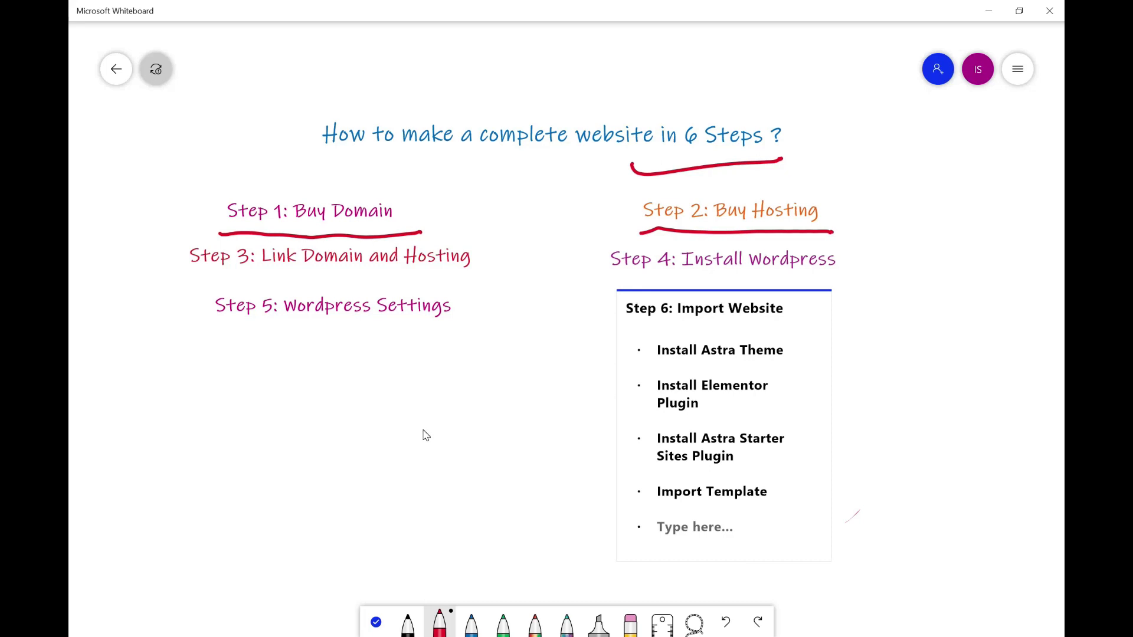
left_click_drag(202, 276, 479, 284)
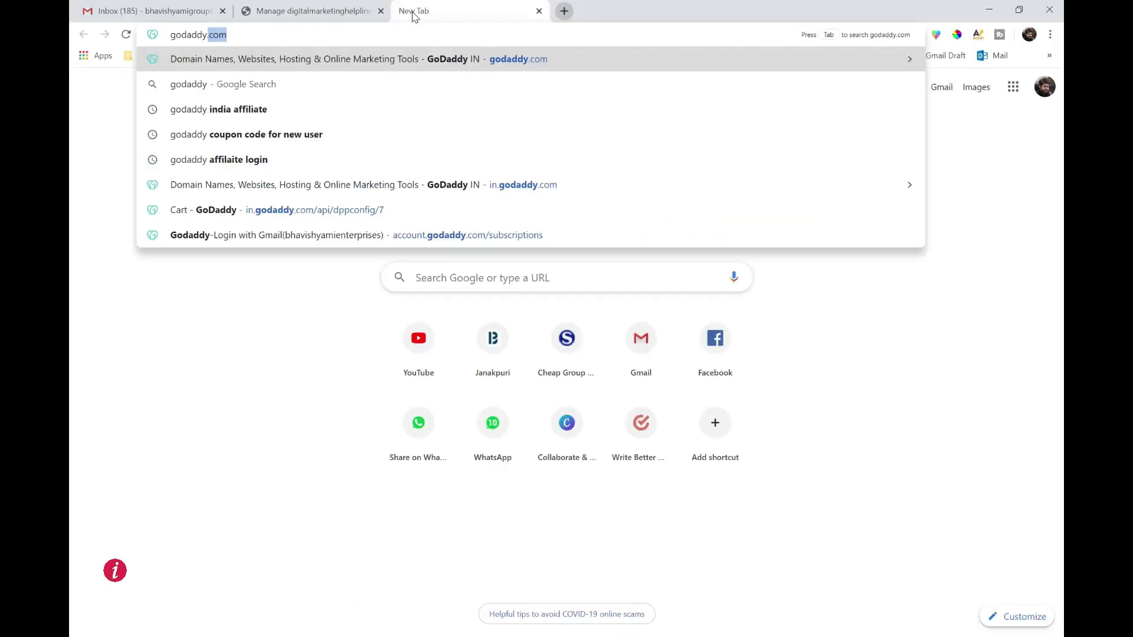
- Open DNS management for ishandesigns.com from GoDaddy's My Products
key("Return")
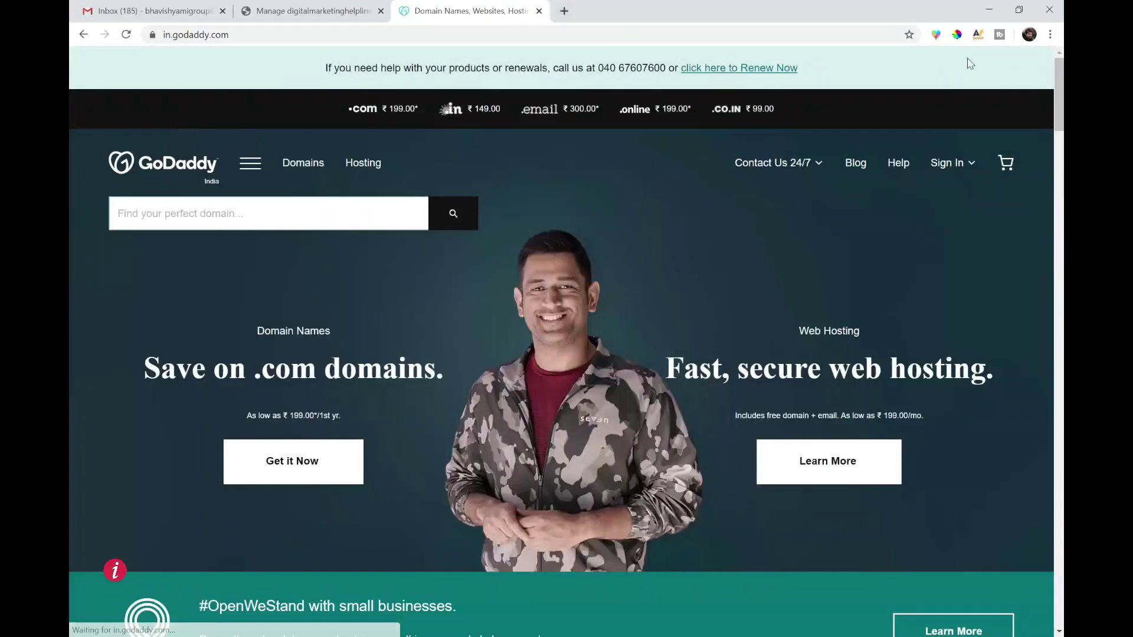
left_click(950, 168)
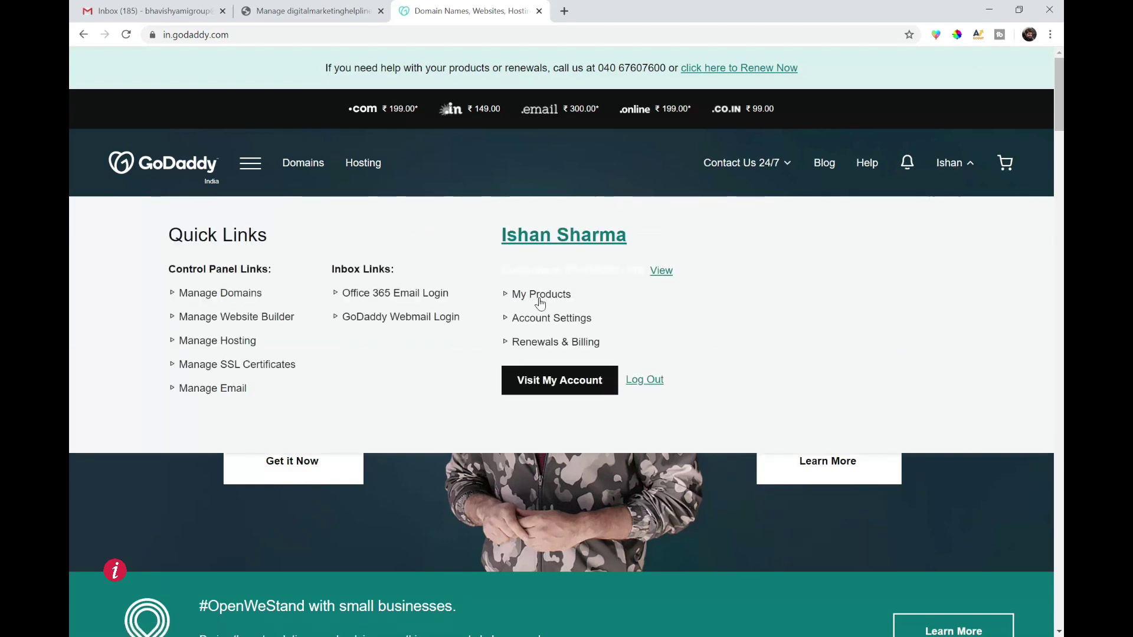
left_click(539, 303)
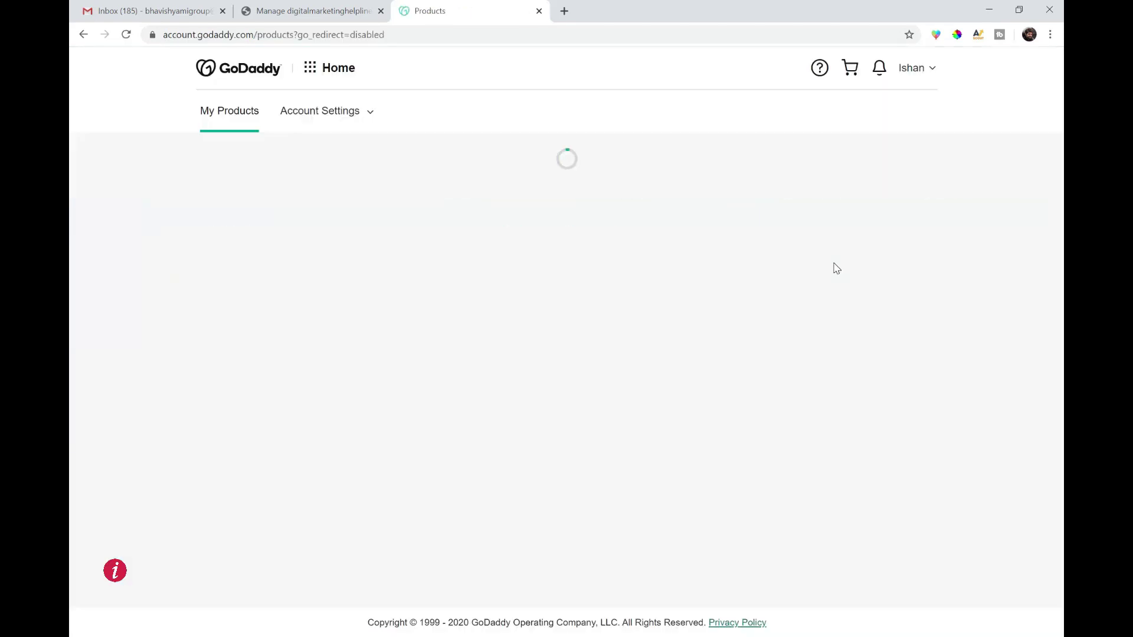
left_click(834, 269)
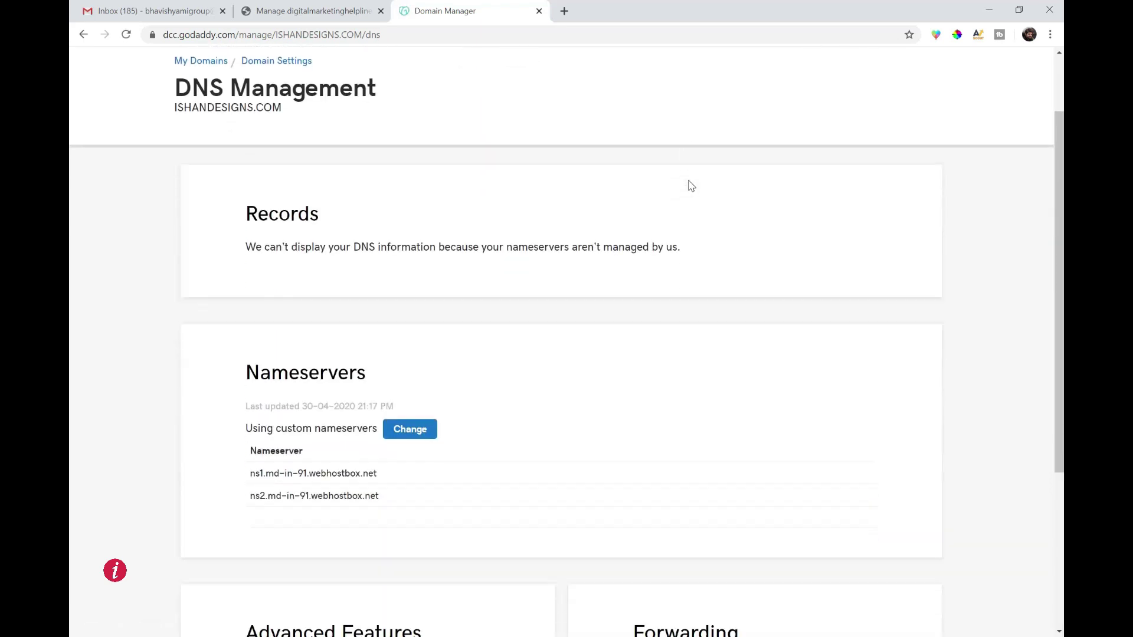
scroll(688, 182, "down", 2)
- Change the nameservers to cns3999.hostgator.in and cns4000.hostgator.in and save
left_click(418, 329)
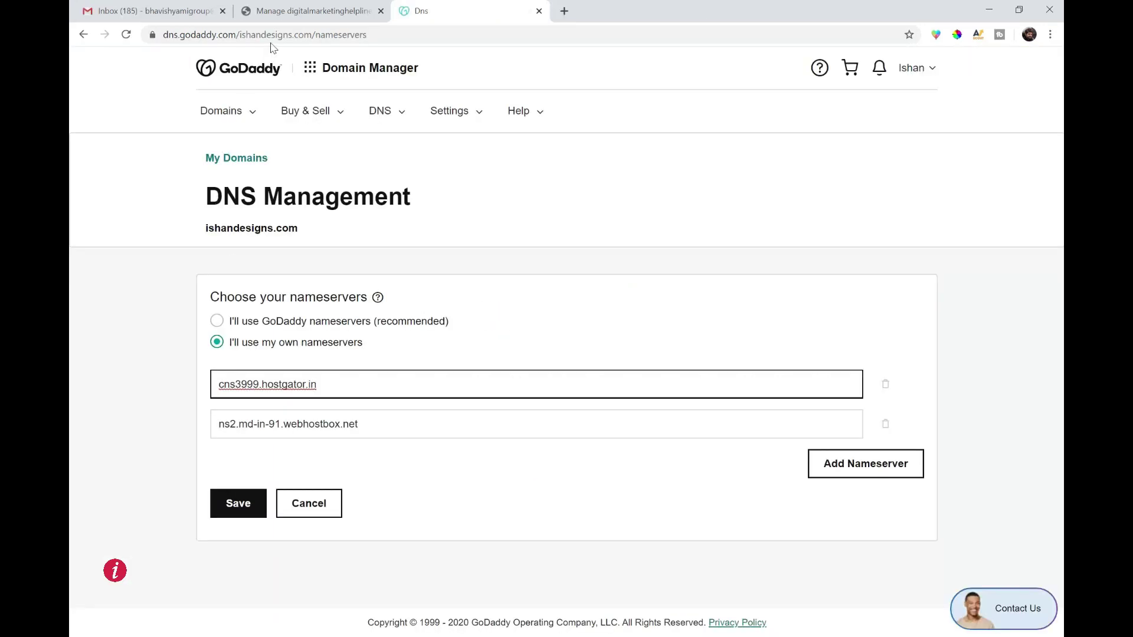
left_click(314, 424)
key("ctrl+a")
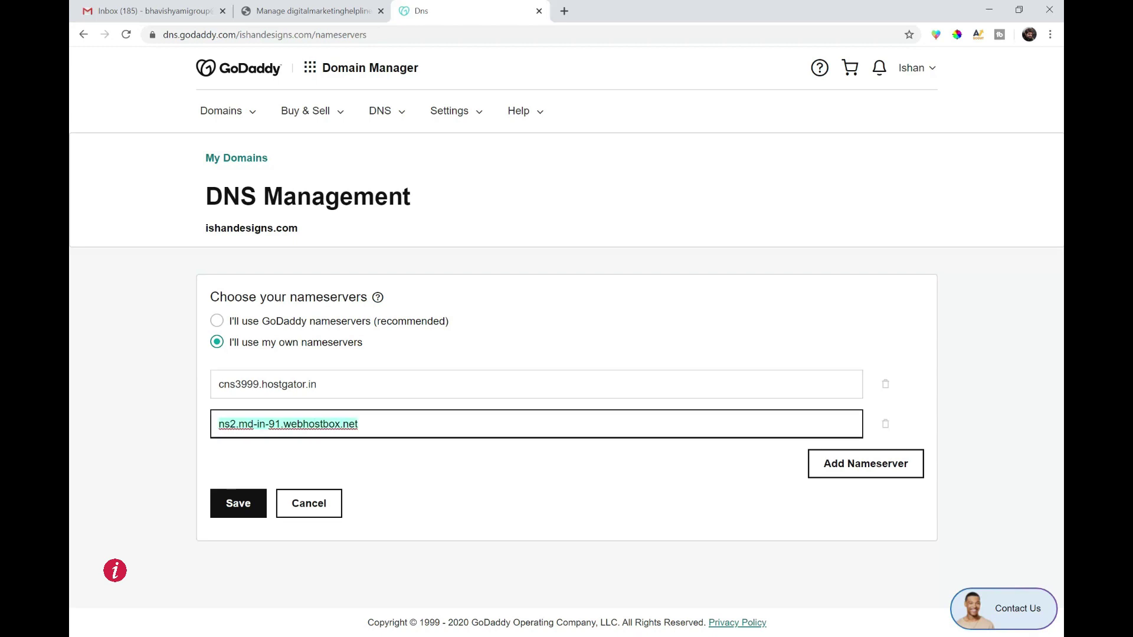
type("cns4000.hostgator.in")
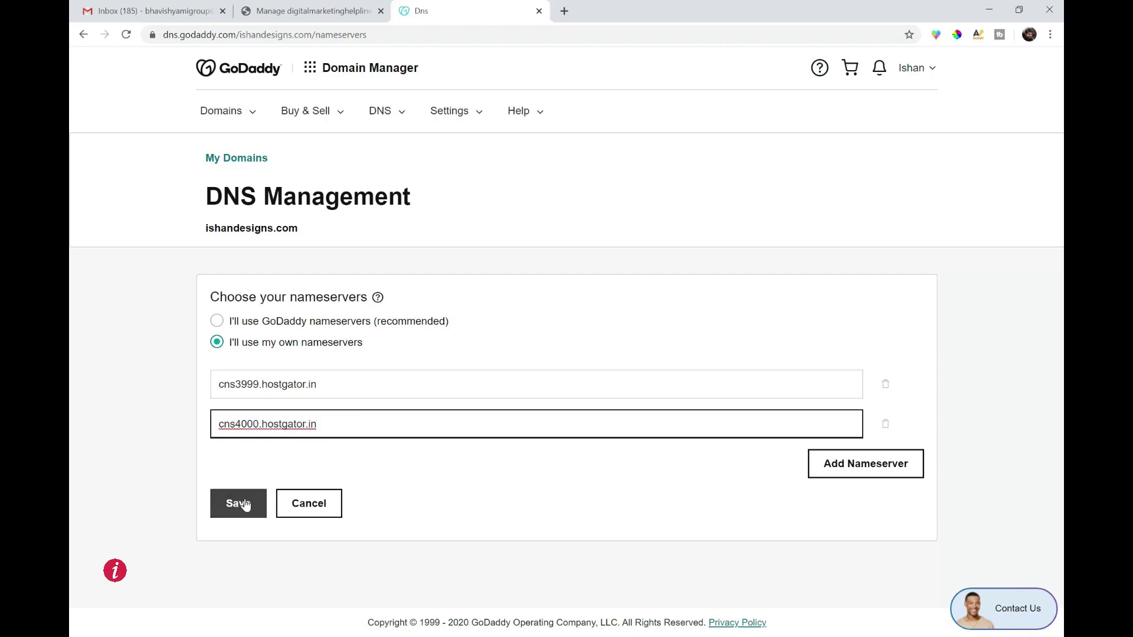
left_click(245, 504)
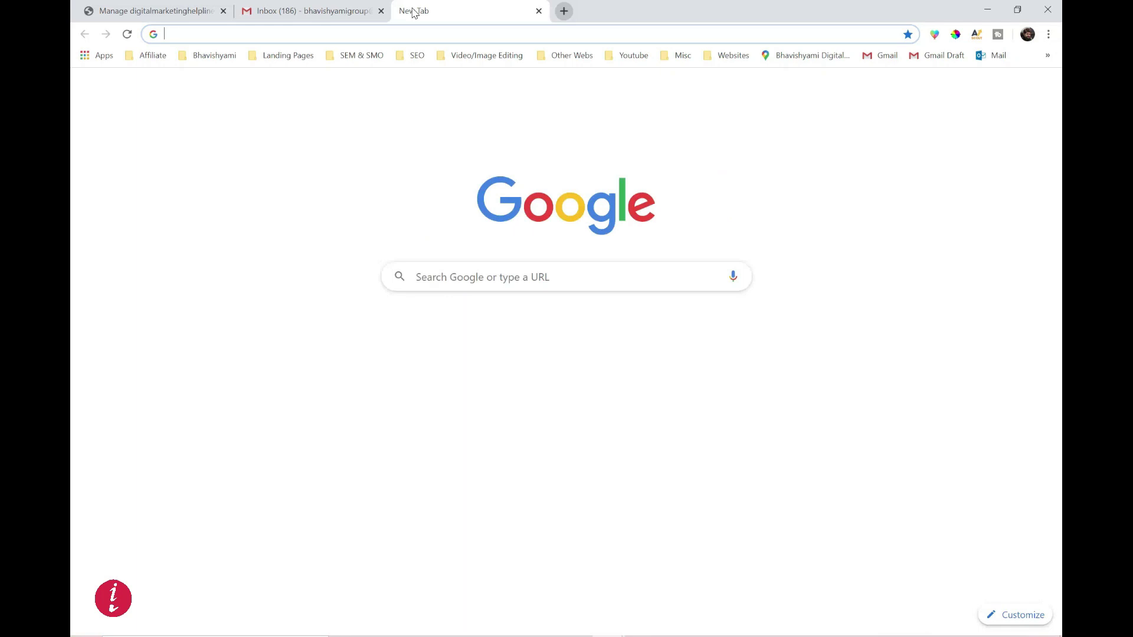
- Go to ishandesigns.com/cpanel in the browser
type("ishandesigns.com")
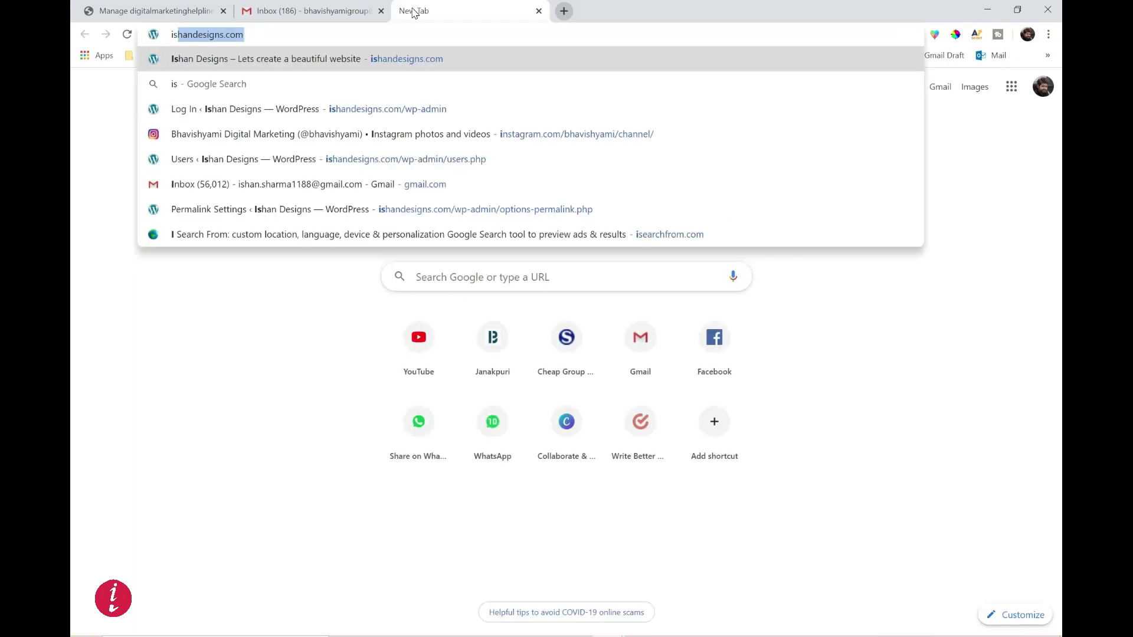
key("End")
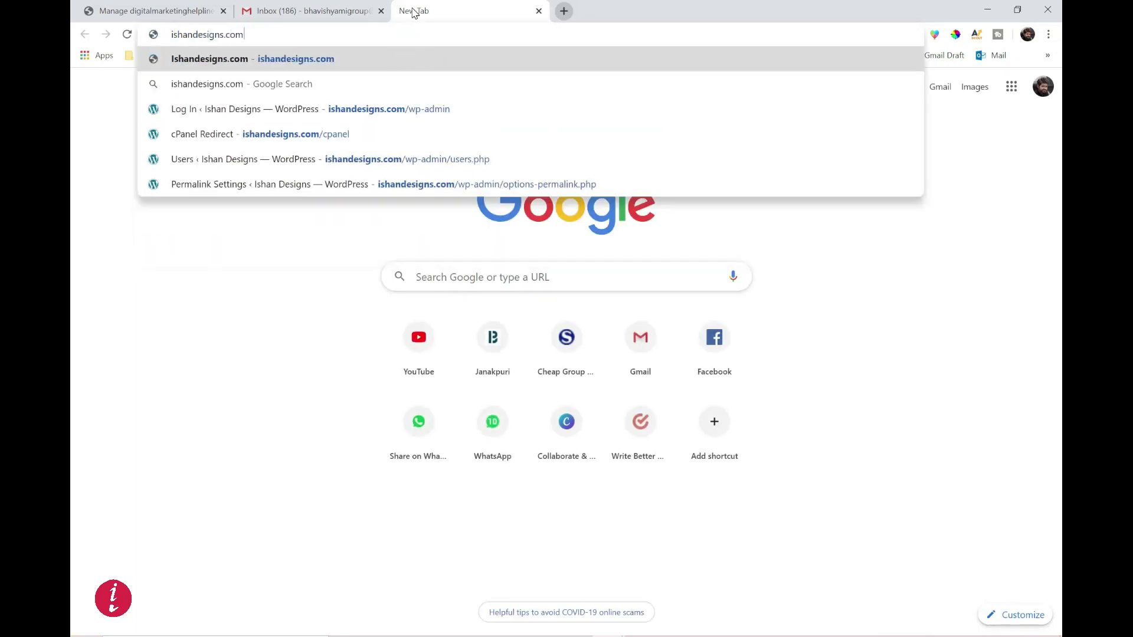
type("/")
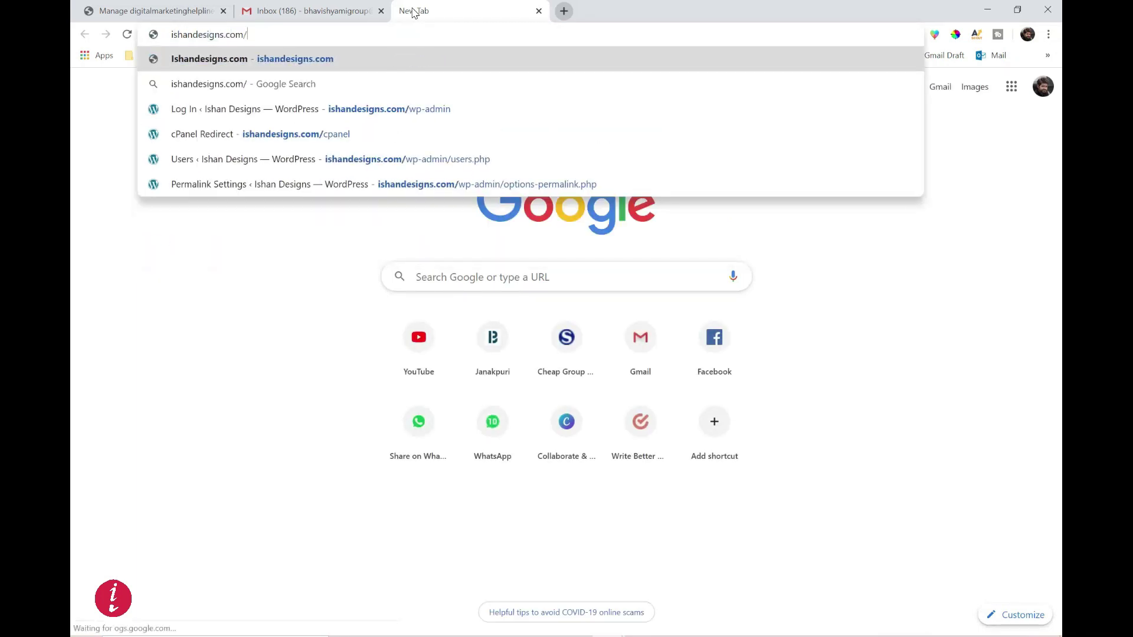
type("cpanel")
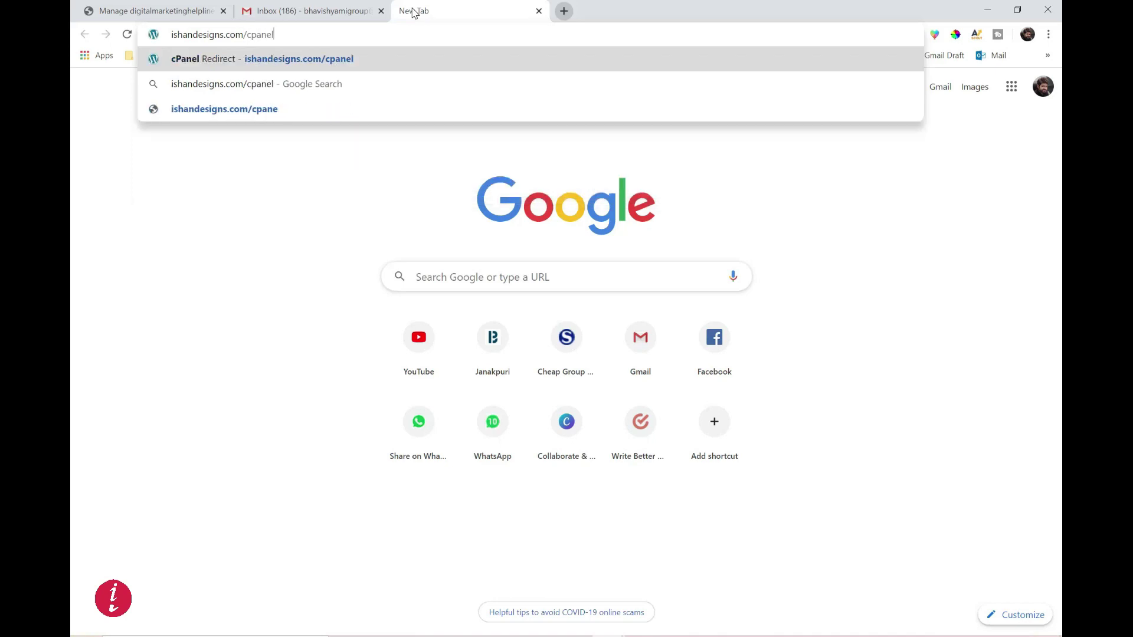
key("Return")
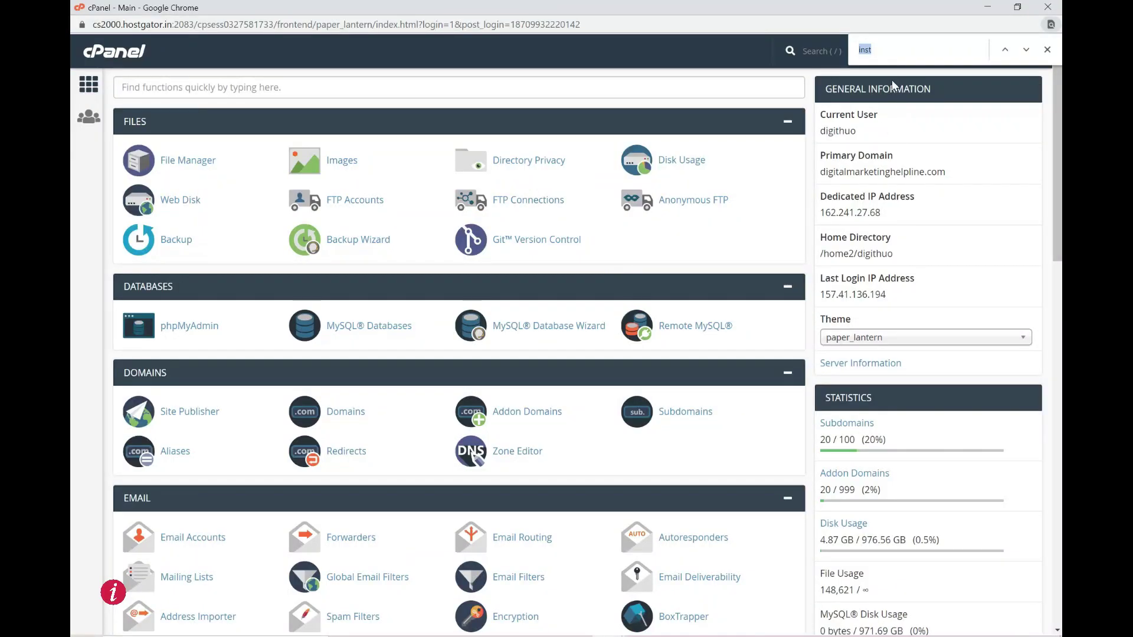
type("inst")
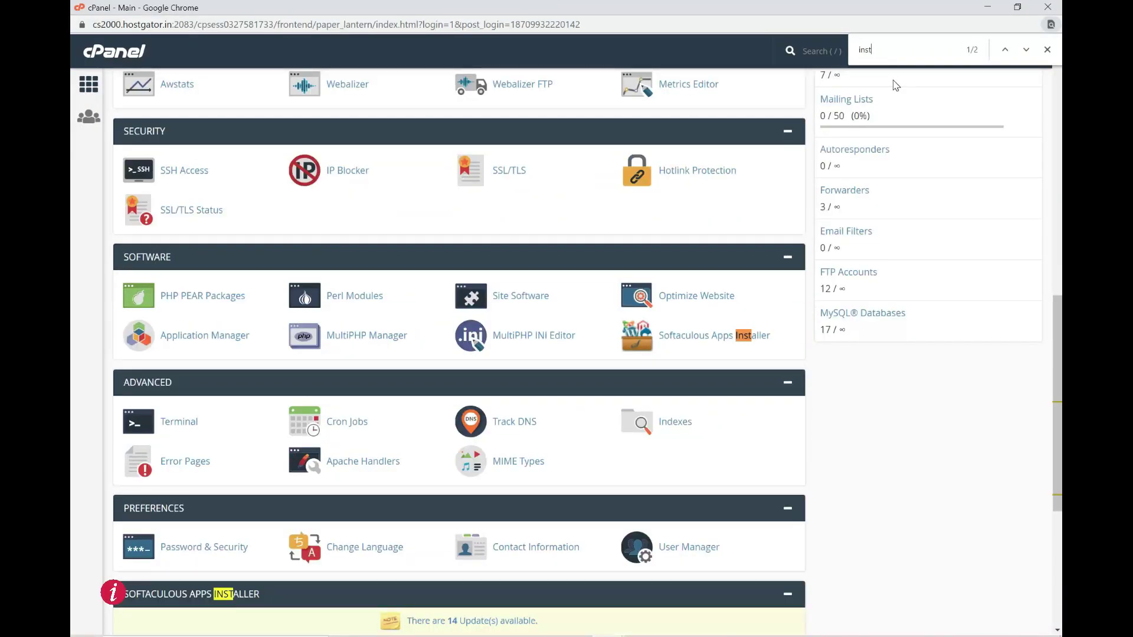
left_click(720, 343)
scroll(720, 343, "down", 2)
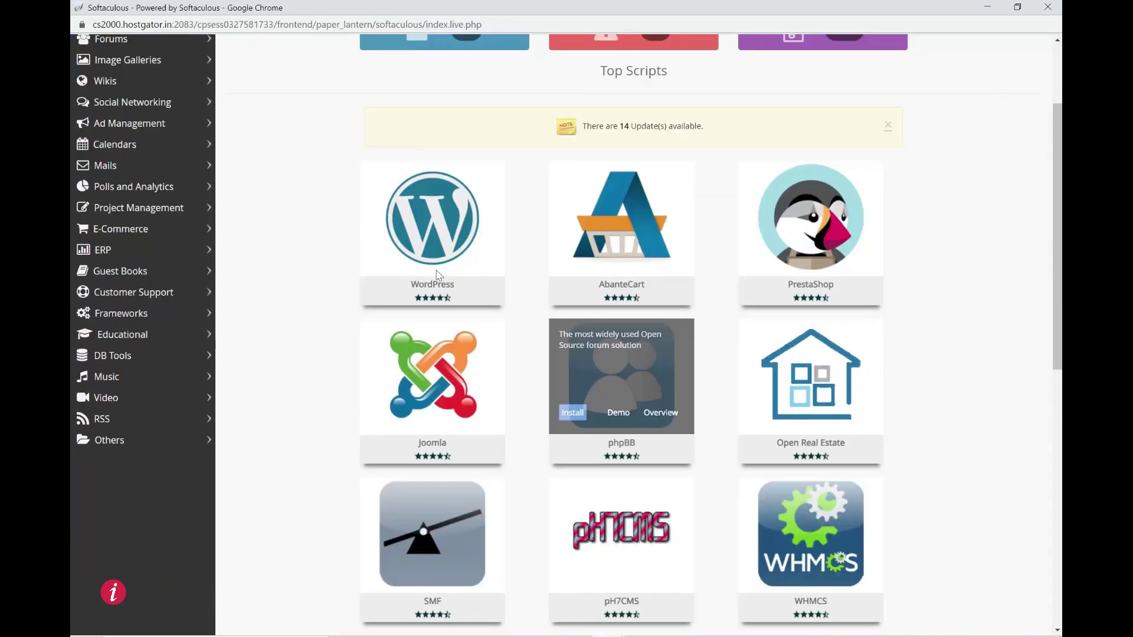
left_click(394, 254)
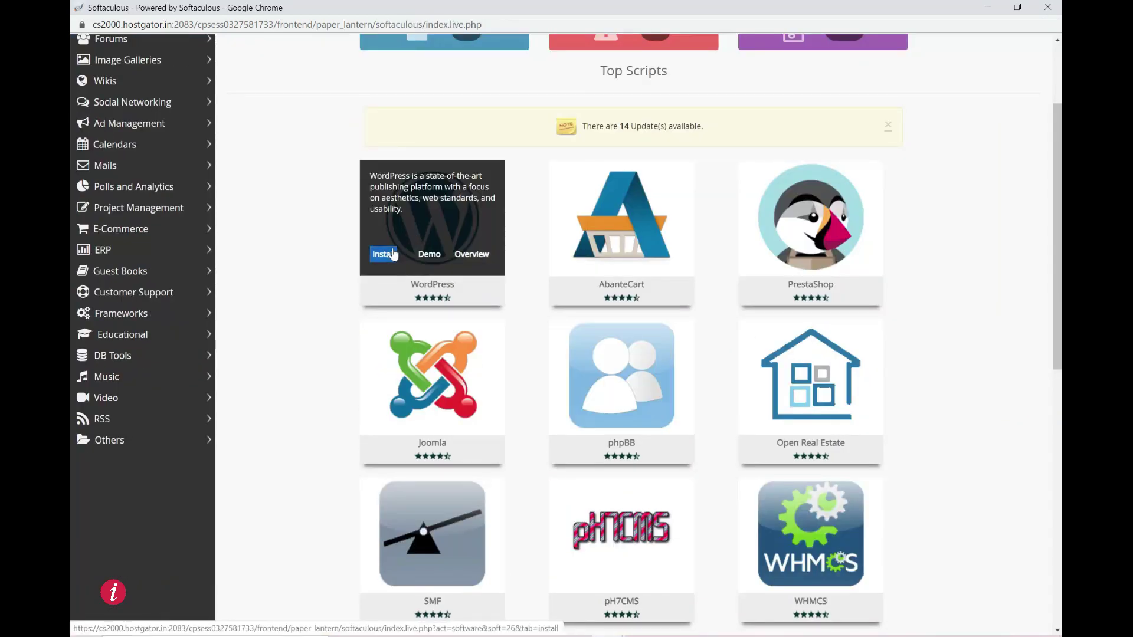
left_click(646, 323)
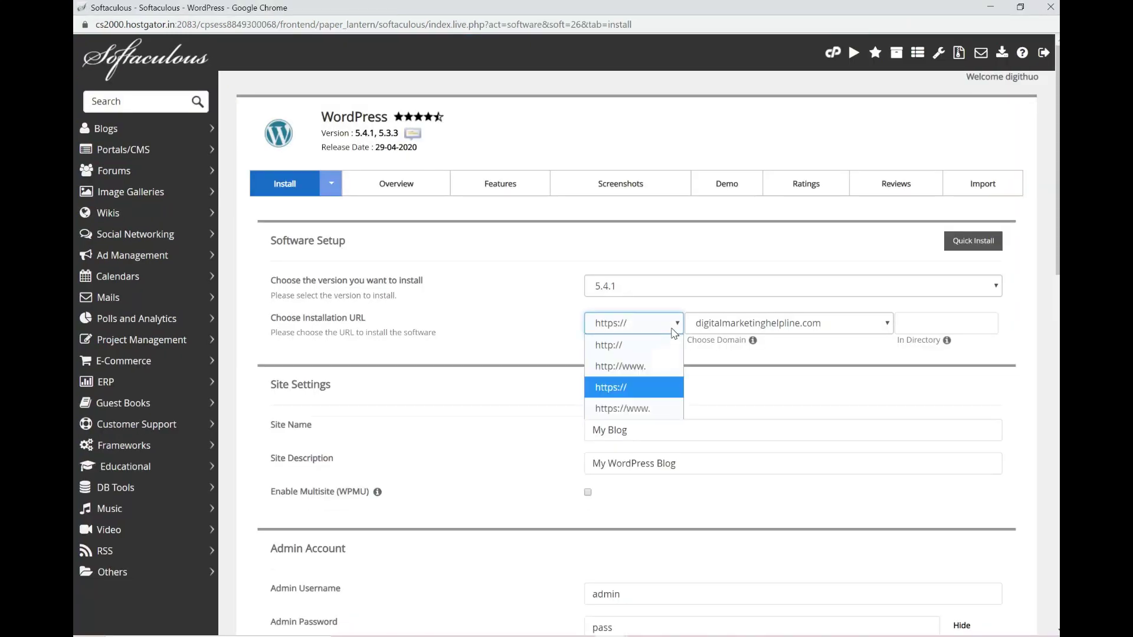
left_click(646, 387)
left_click(726, 328)
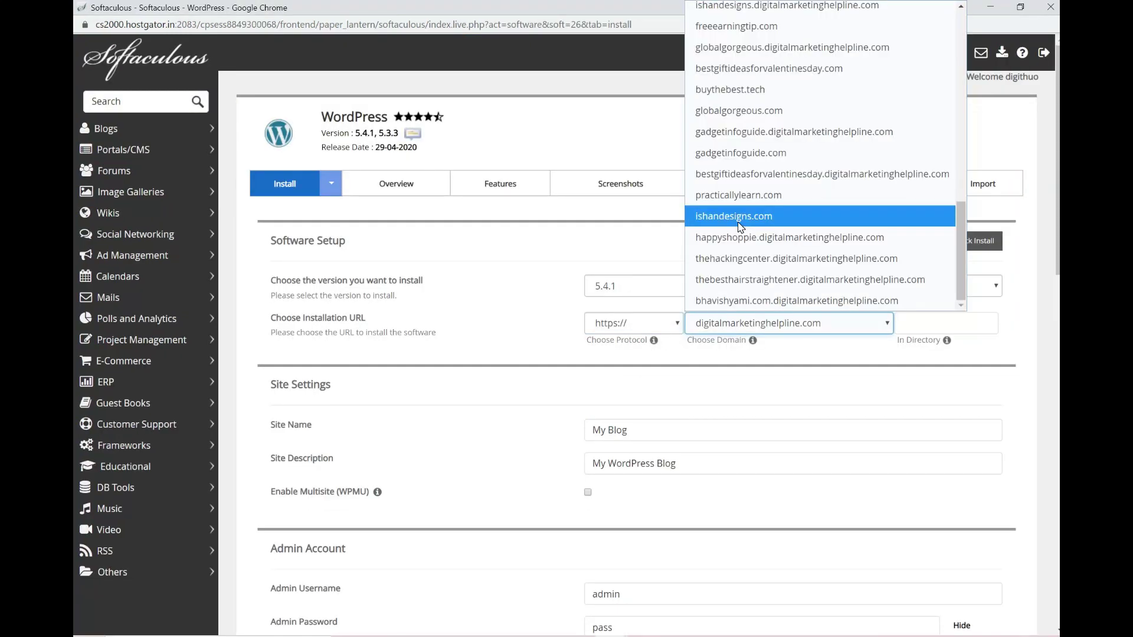
left_click(739, 227)
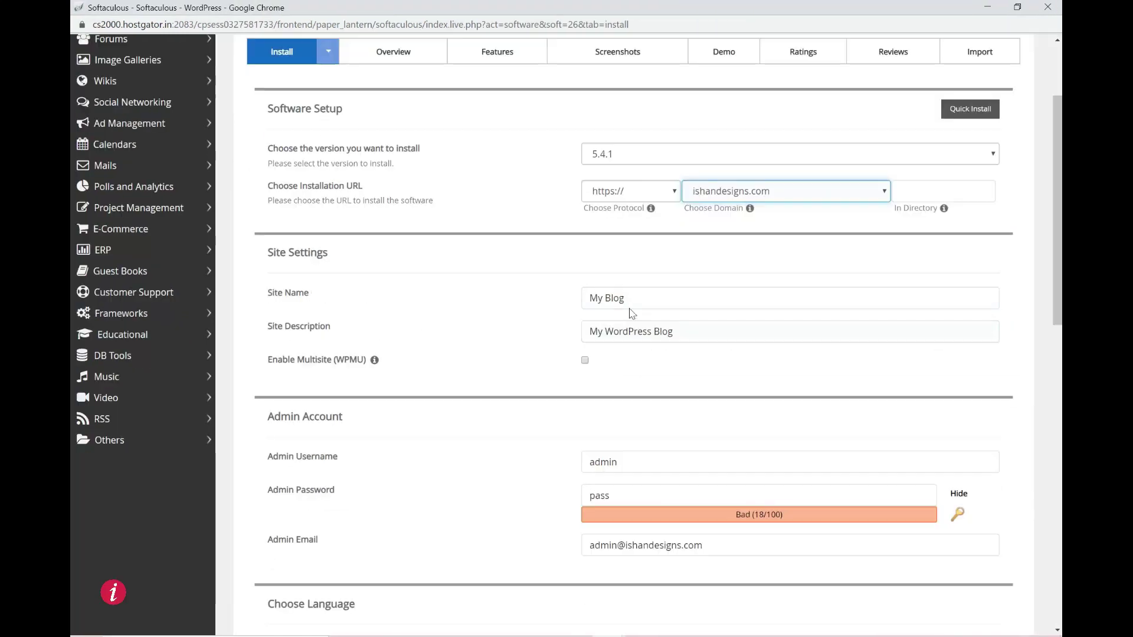
- Set the site name to 'Ishan Designs' and the description to 'Lets Create a Beautiful Website'
left_click(649, 298)
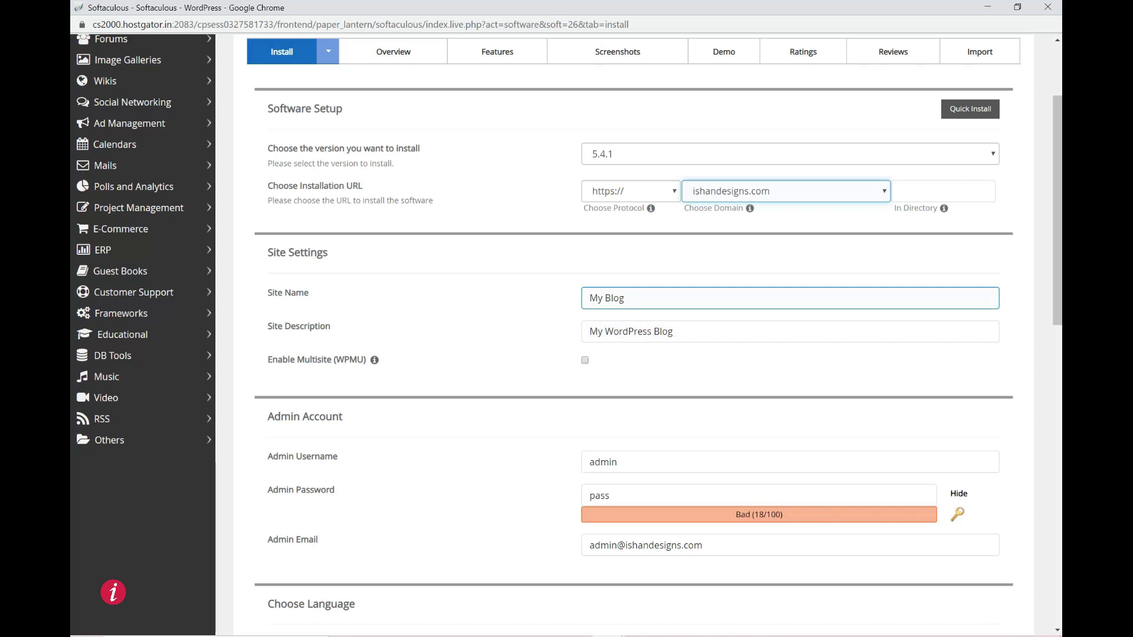
key("ctrl+a")
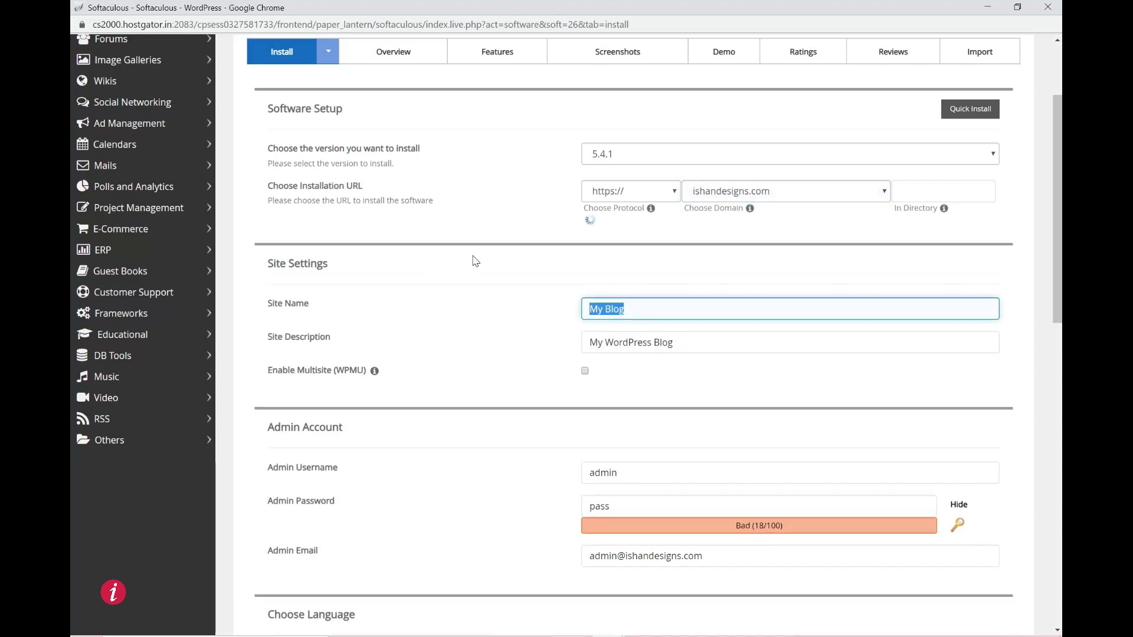
type("Ishan D")
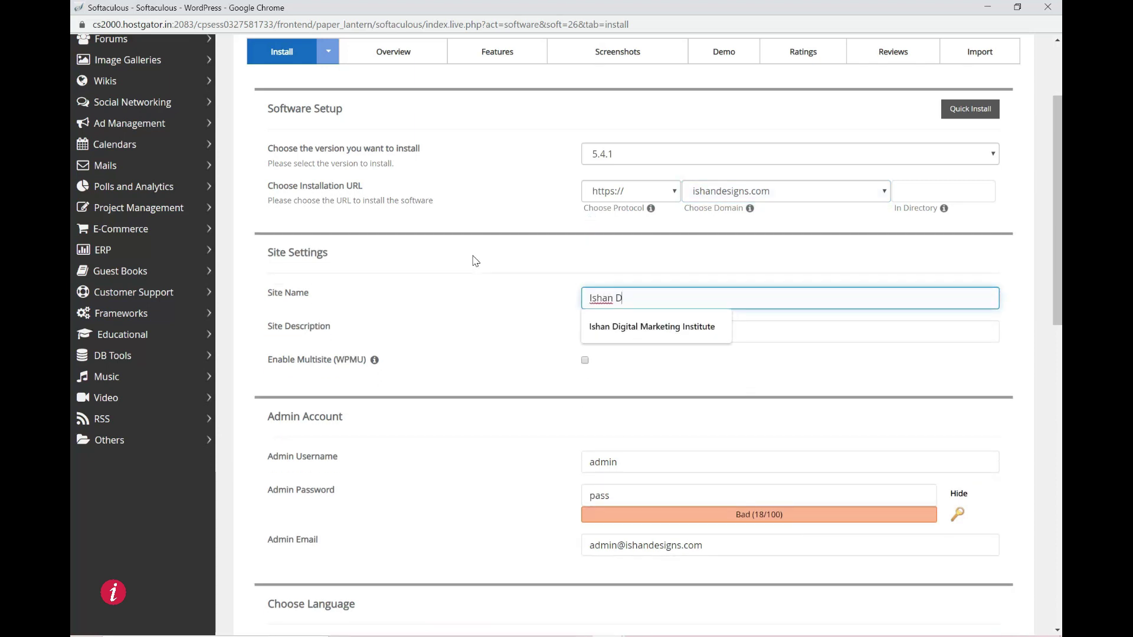
type("esigns")
key("Tab")
type("Le")
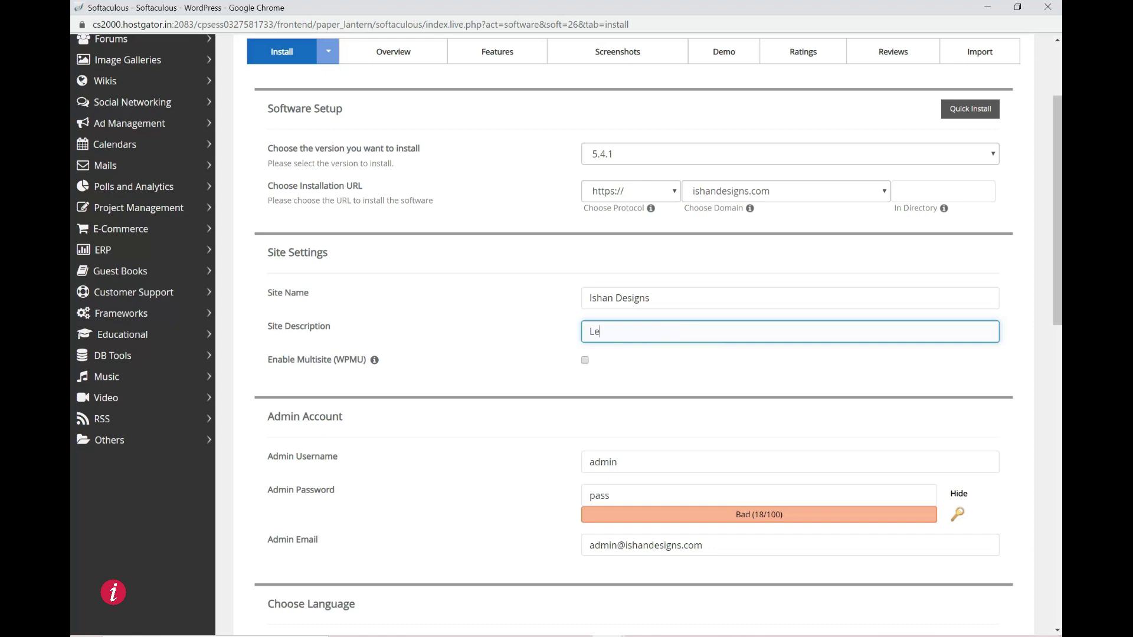
type("ts Create a Beautiful Website")
- Set a strong admin password and a new admin e-mail, and enable Limit Login Attempts (Loginizer)
scroll(631, 330, "down", 3)
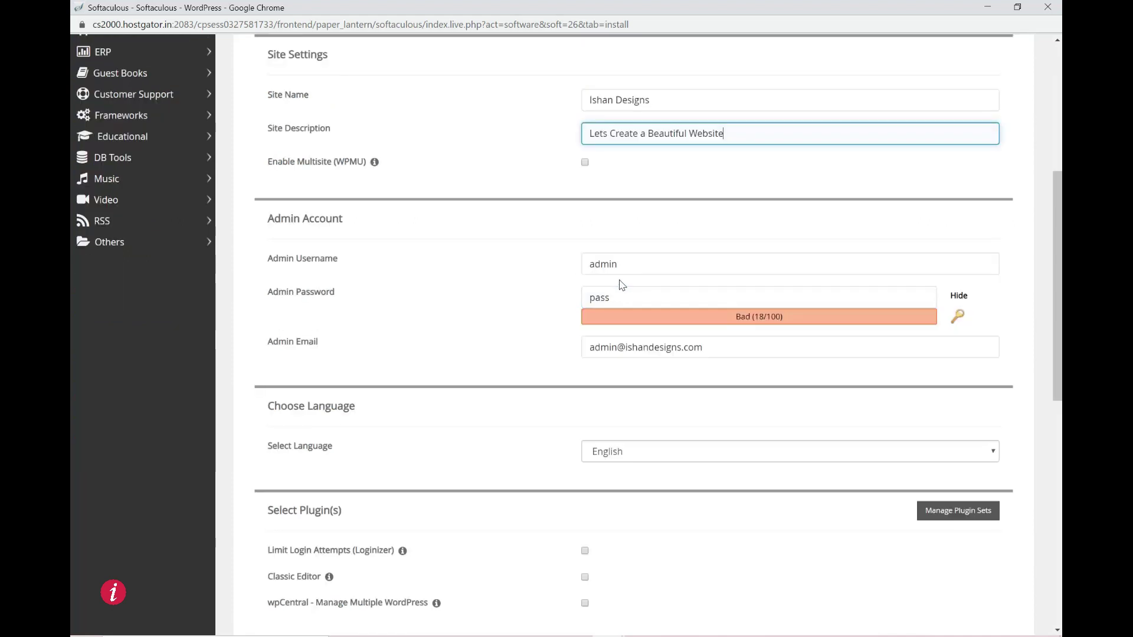
key("Tab")
key("Tab")
key("Tab")
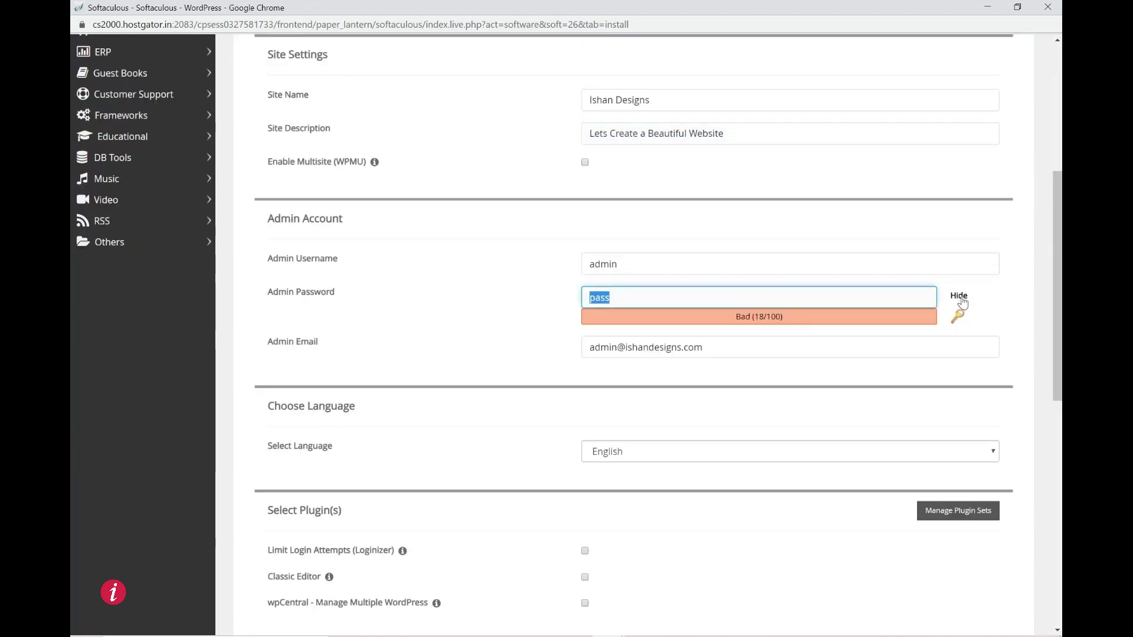
left_click(958, 295)
key("ctrl+a")
type("•••••••••")
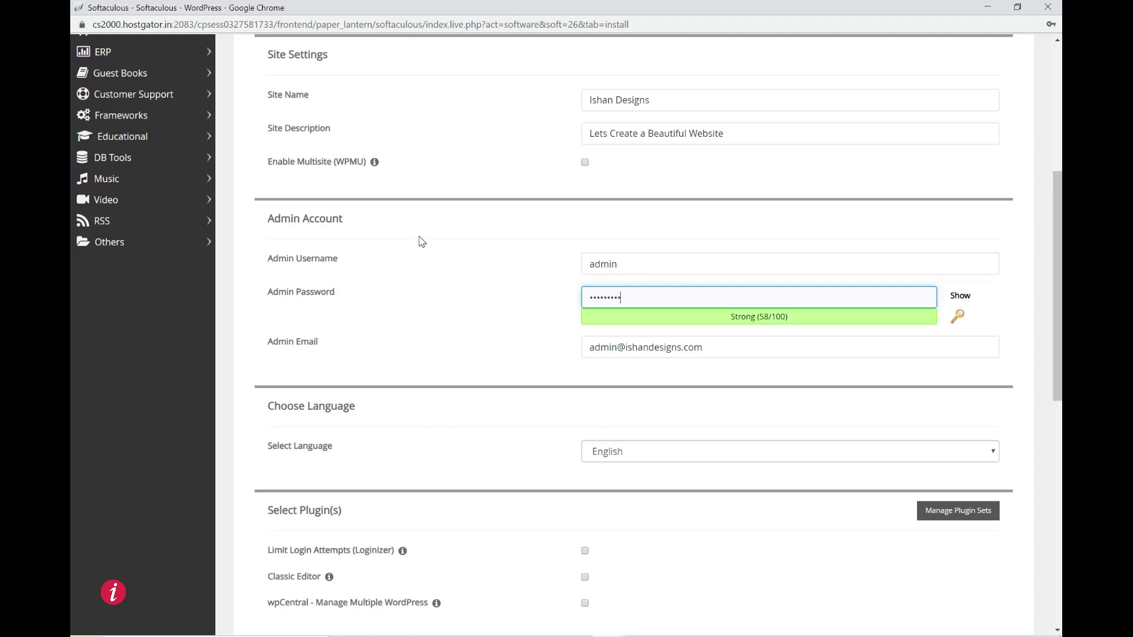
type("•••••")
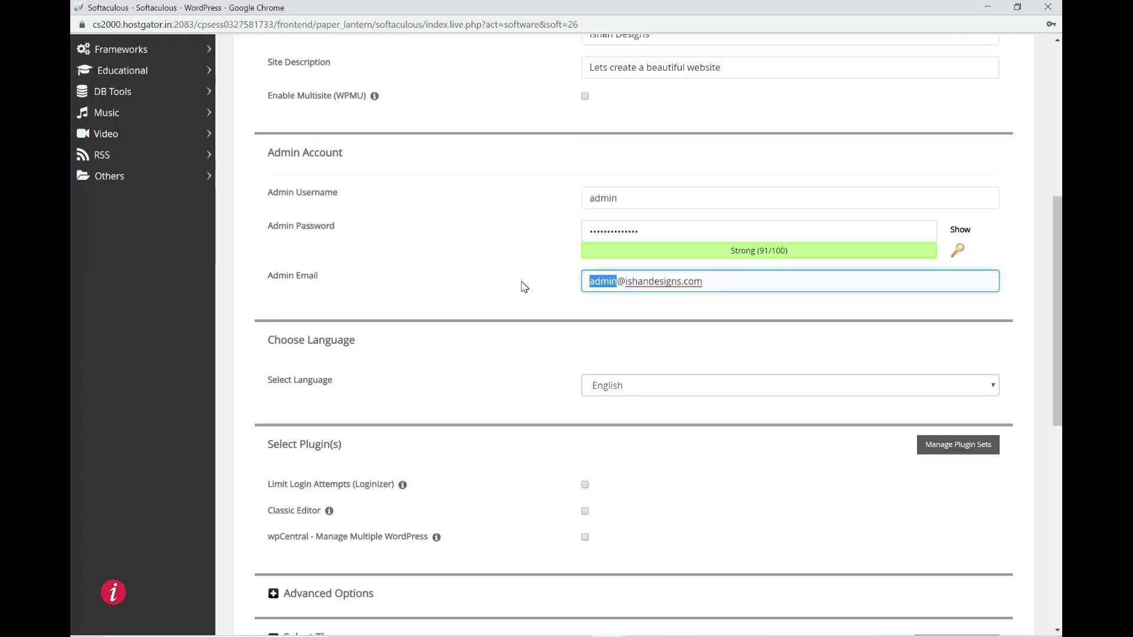
type("info")
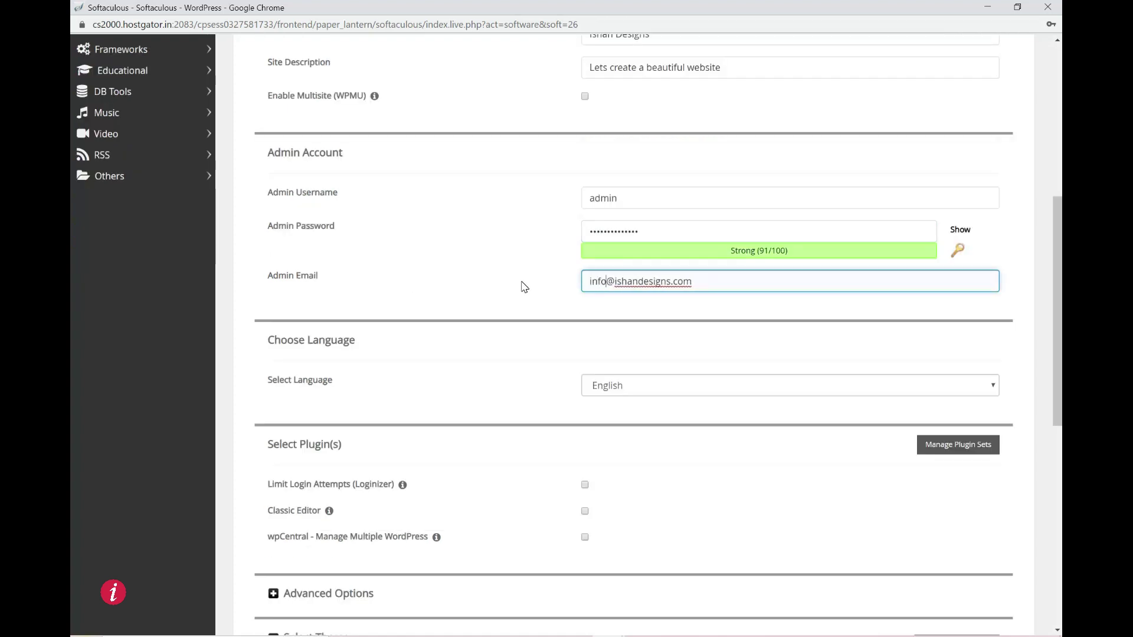
left_click_drag(693, 282, 299, 277)
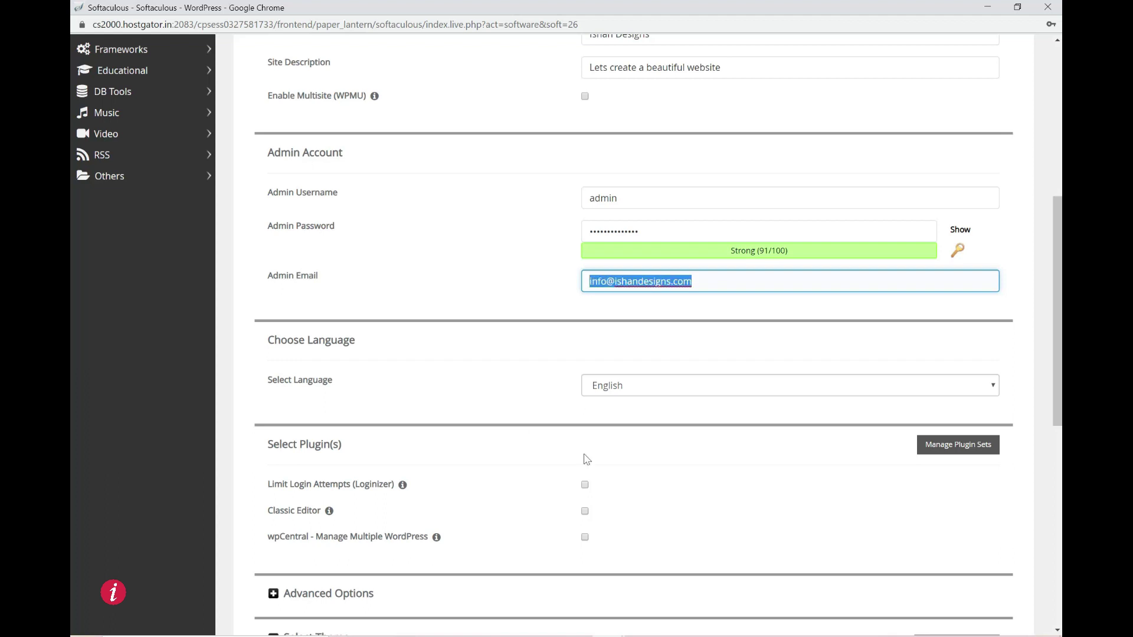
left_click(521, 316)
- Run the WordPress installation and underline Step 5: Wordpress Settings on the whiteboard
scroll(534, 325, "down", 3)
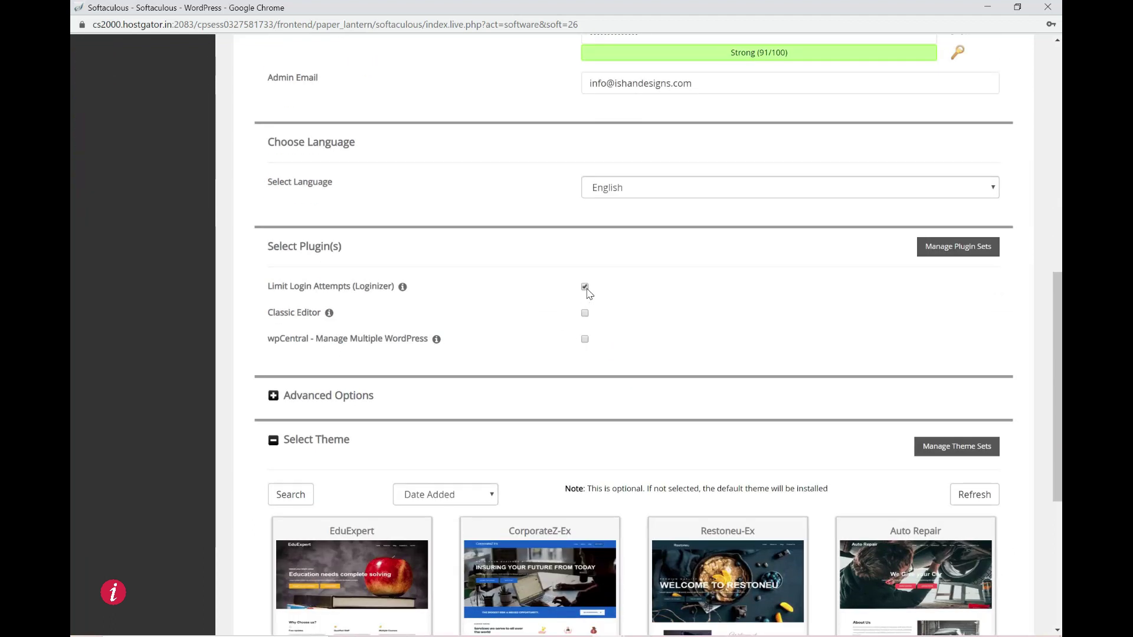
scroll(614, 297, "down", 4)
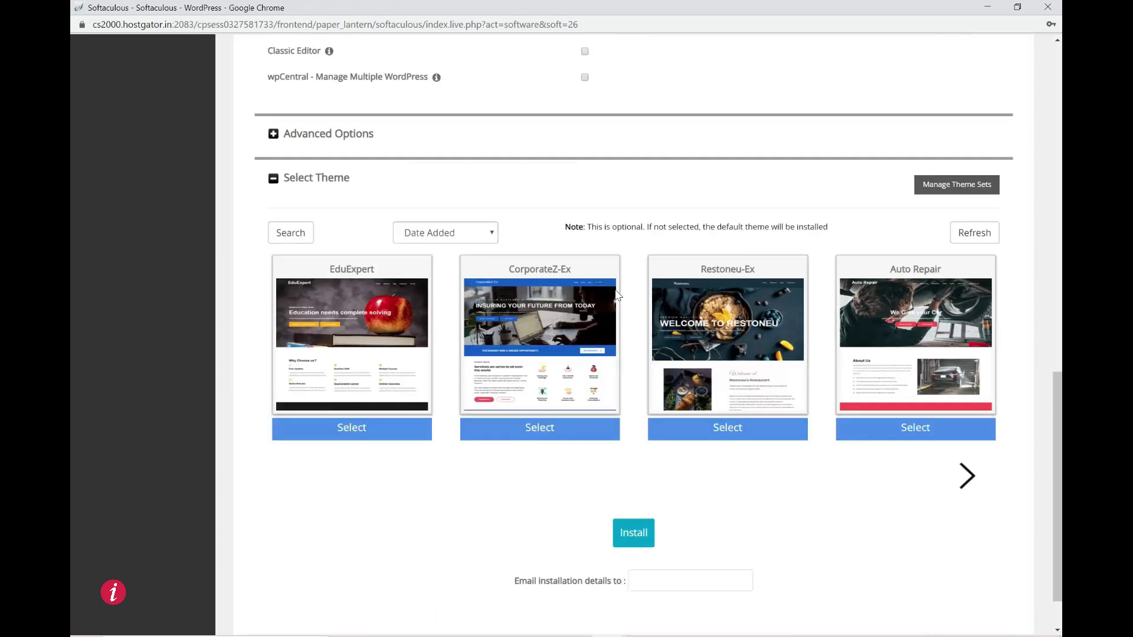
scroll(616, 297, "down", 1)
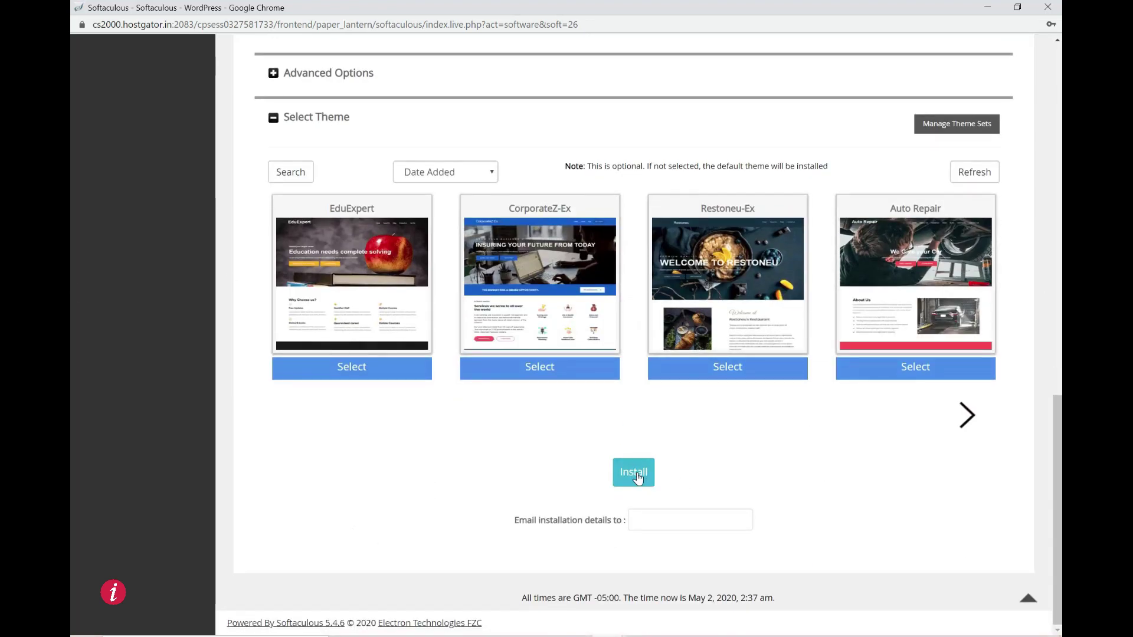
left_click(634, 475)
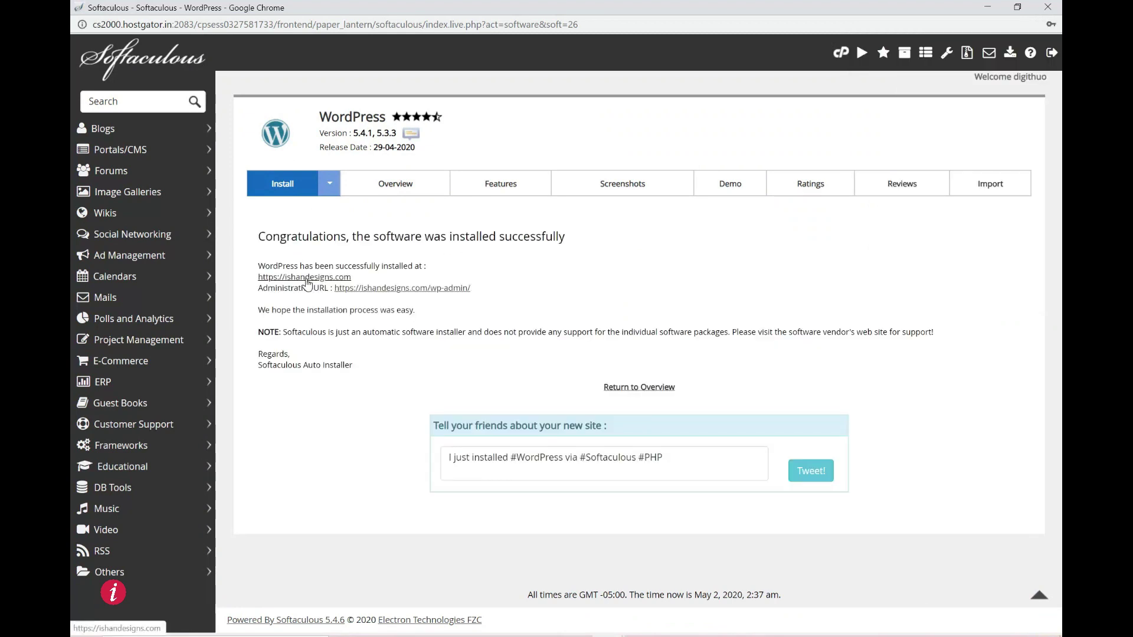
right_click(306, 283)
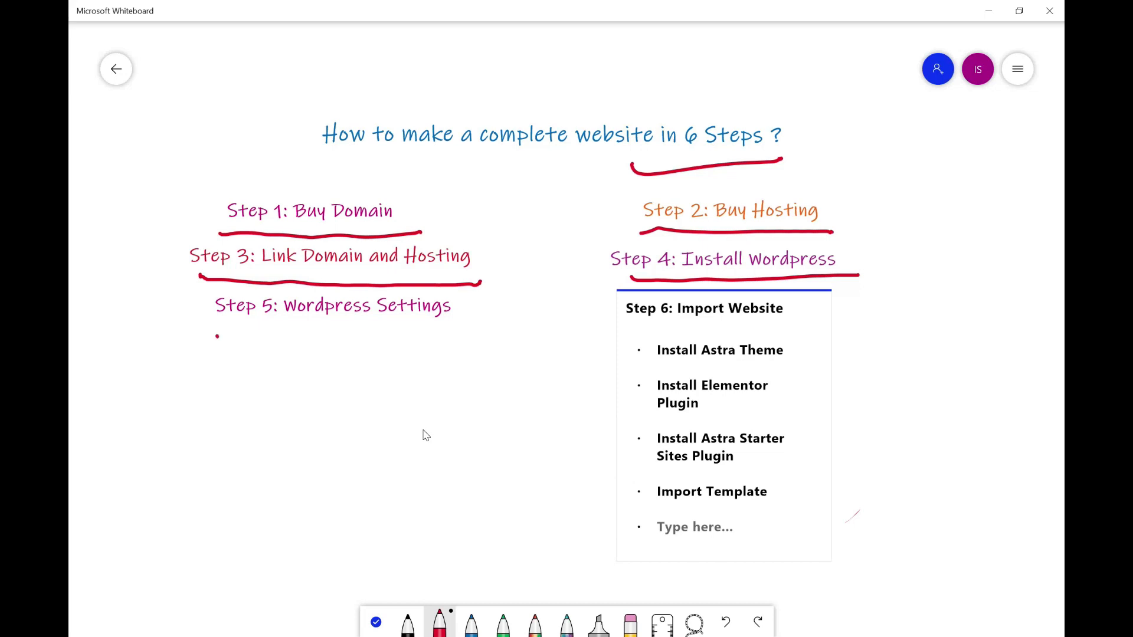
left_click_drag(217, 336, 447, 327)
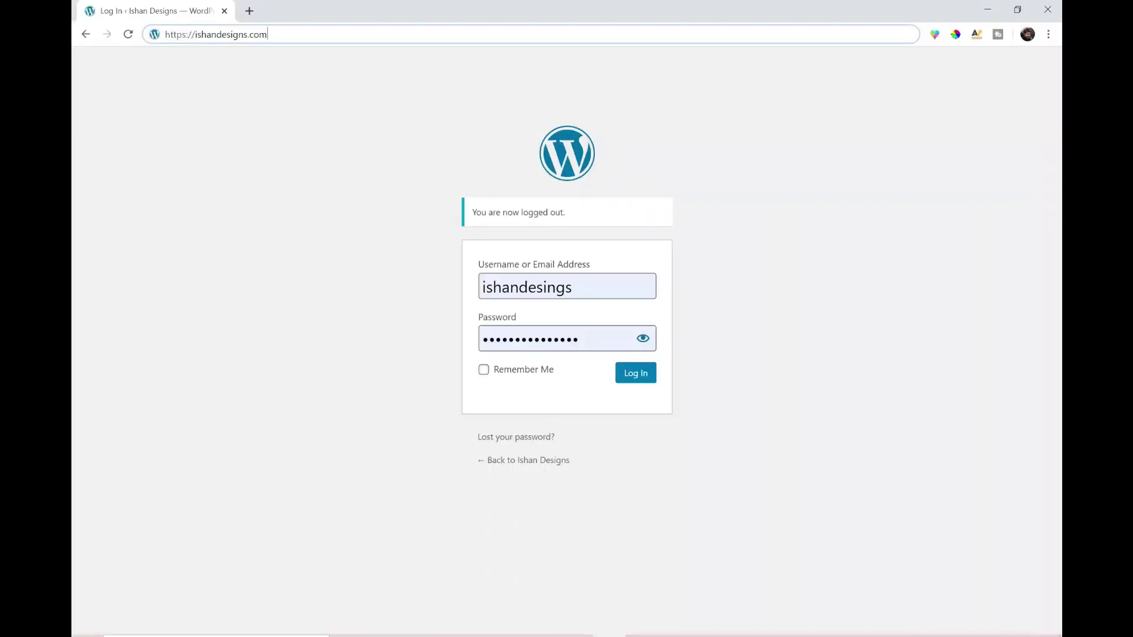
- Go to the site's /wp-admin address and log in to WordPress
left_click(278, 35)
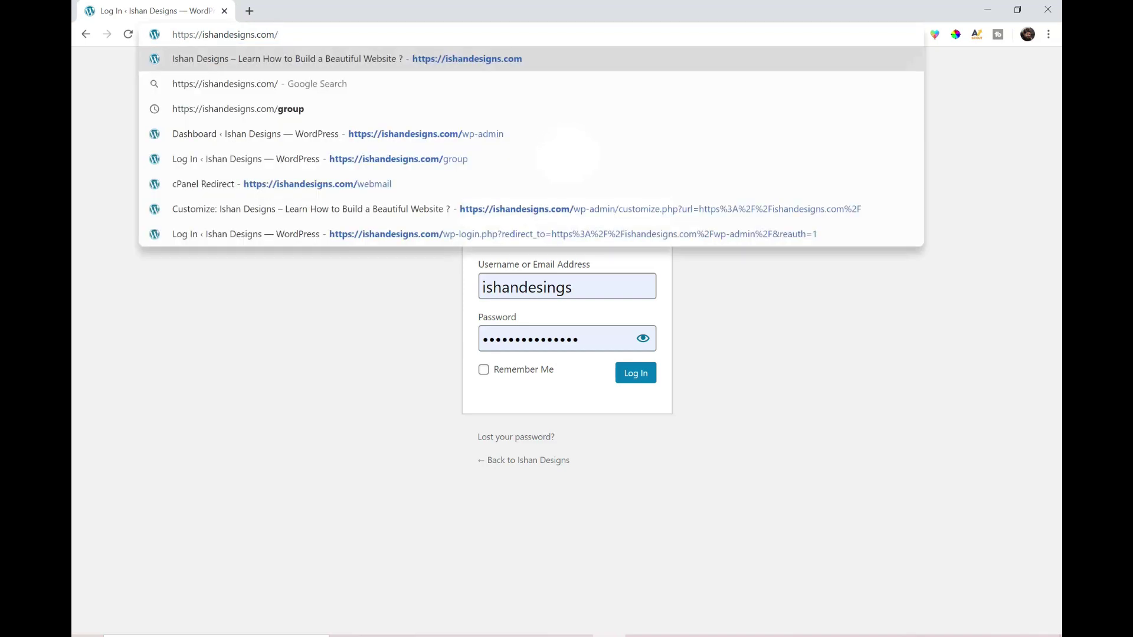
type("wp-admin/")
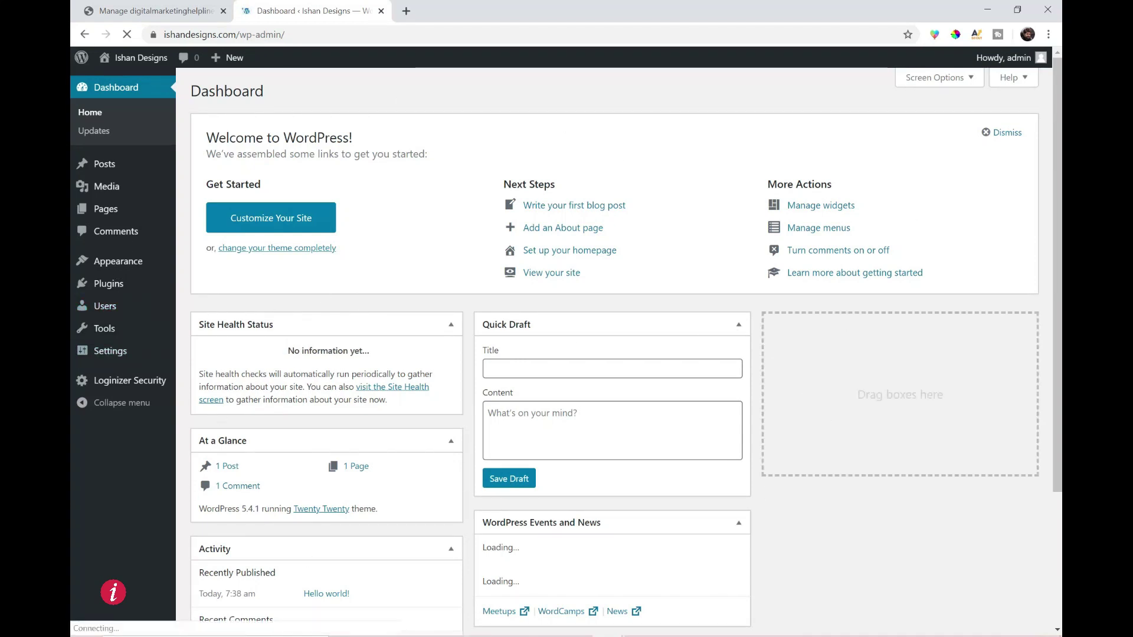
mouse_move(140, 60)
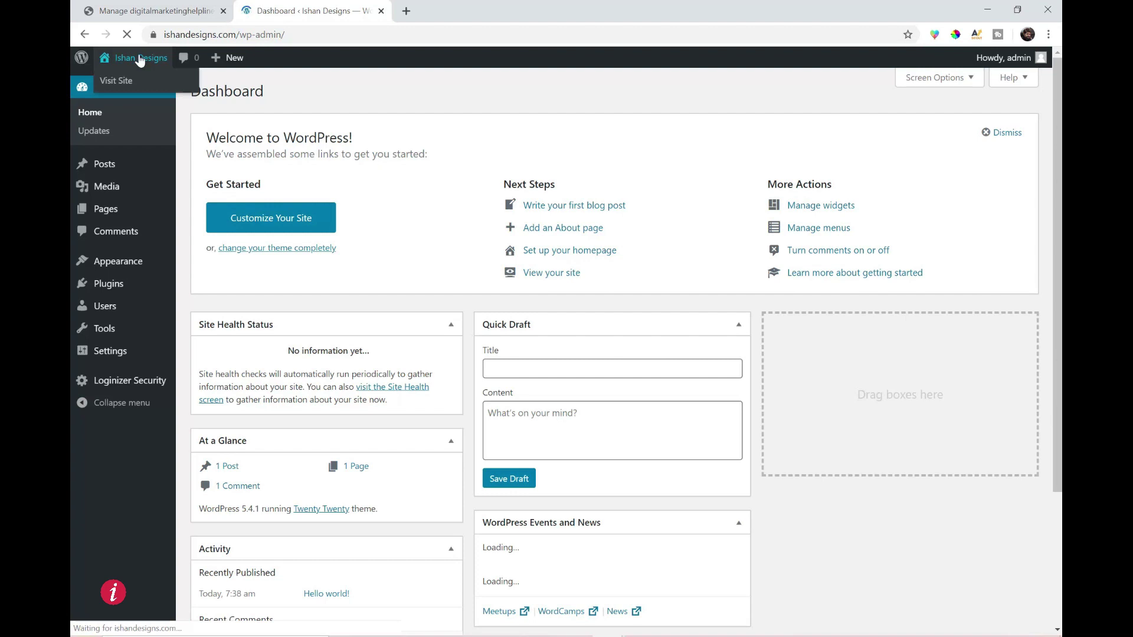
- Open the live site in a new tab, look it over, and return to the Dashboard
right_click(119, 78)
left_click(135, 89)
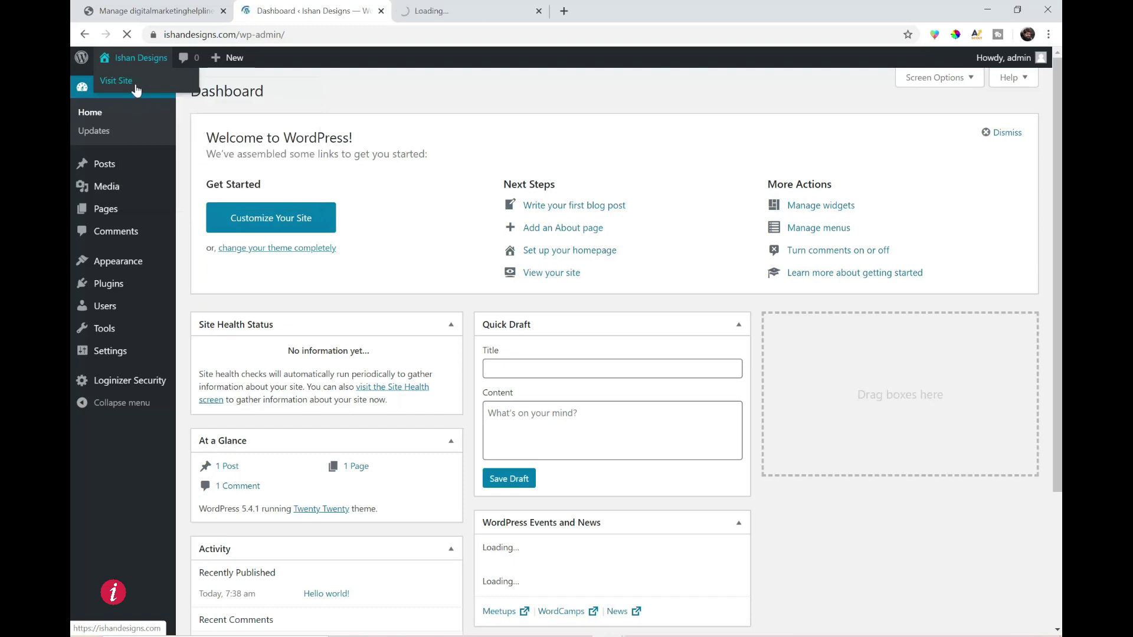
left_click(475, 11)
scroll(627, 344, "down", 4)
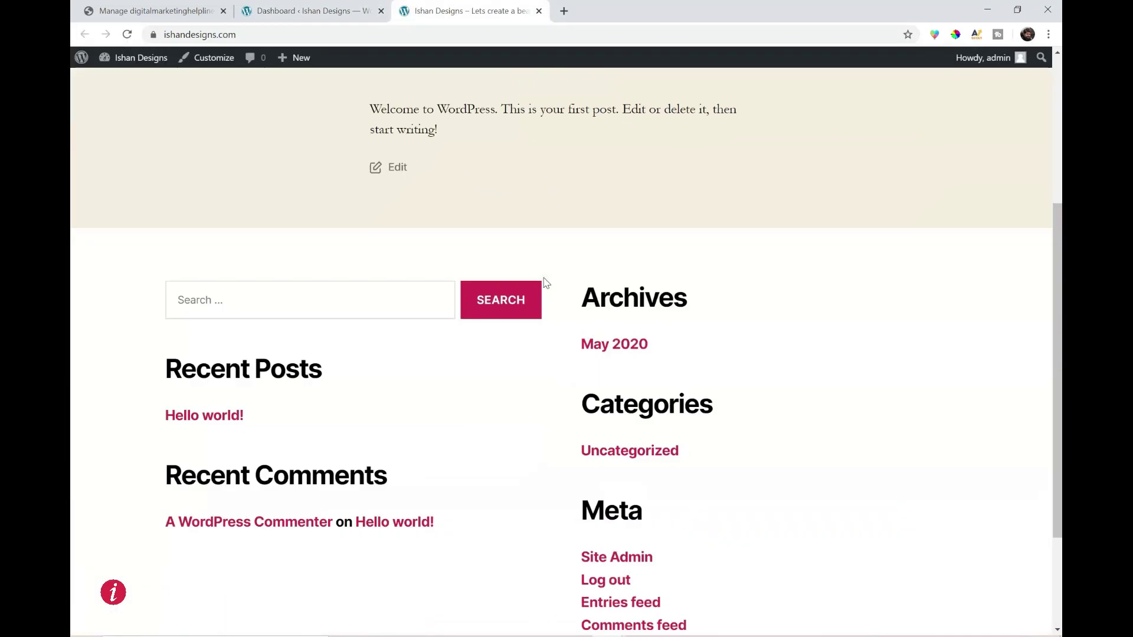
scroll(626, 344, "up", 4)
key("ctrl+shift+Tab")
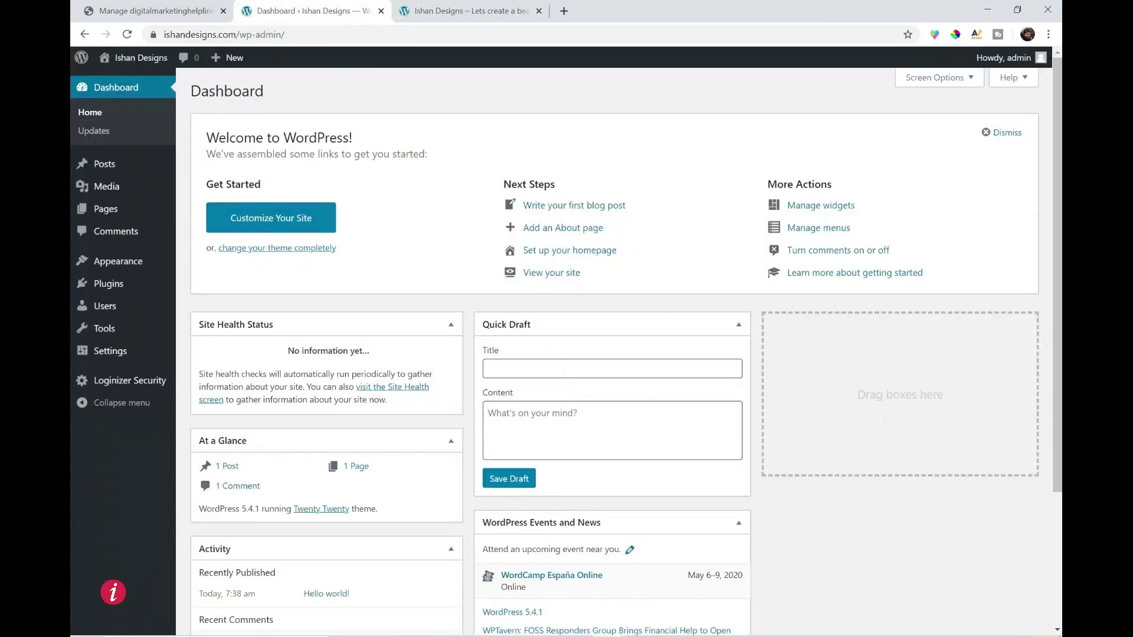
mouse_move(1047, 67)
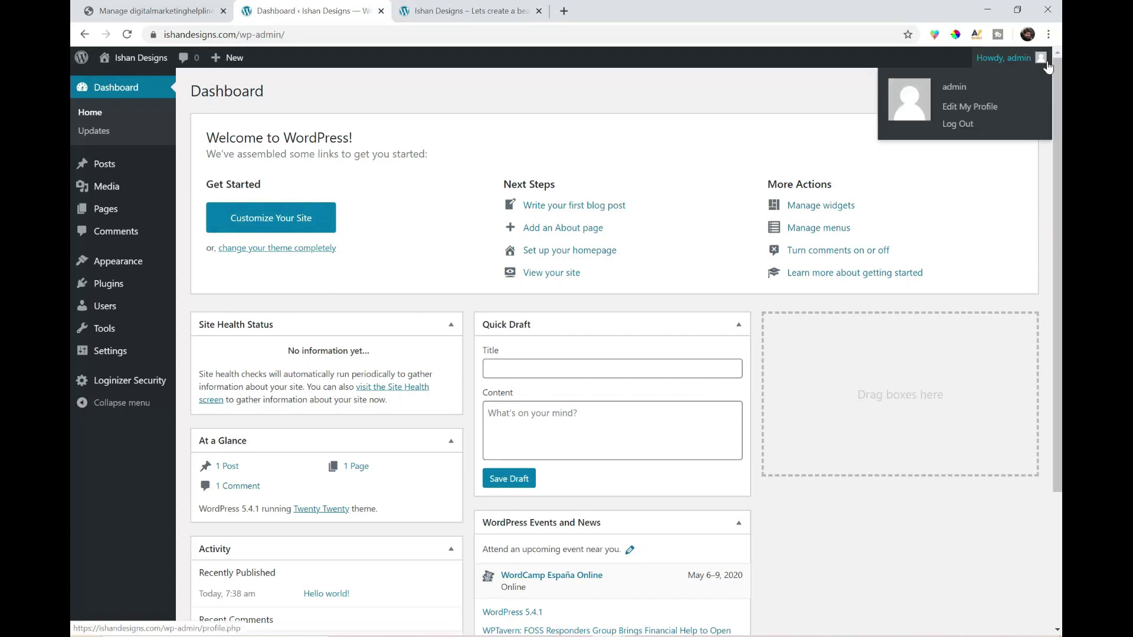
- Switch the admin colour scheme to Blue and enter the owner's first and last name
left_click(980, 108)
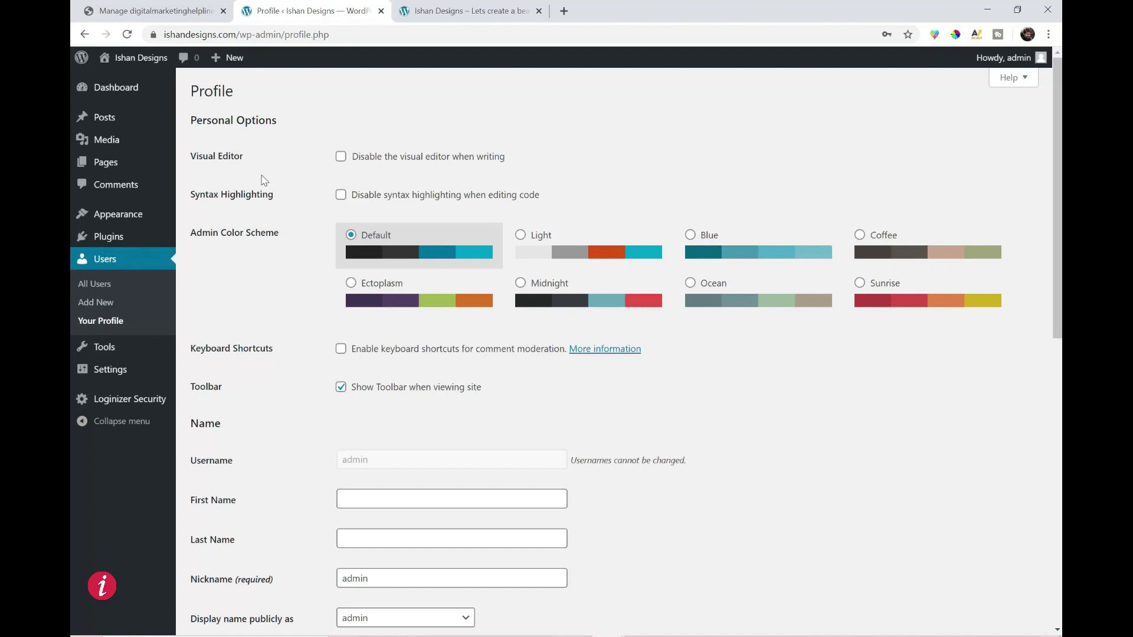
scroll(264, 180, "down", 1)
left_click(693, 170)
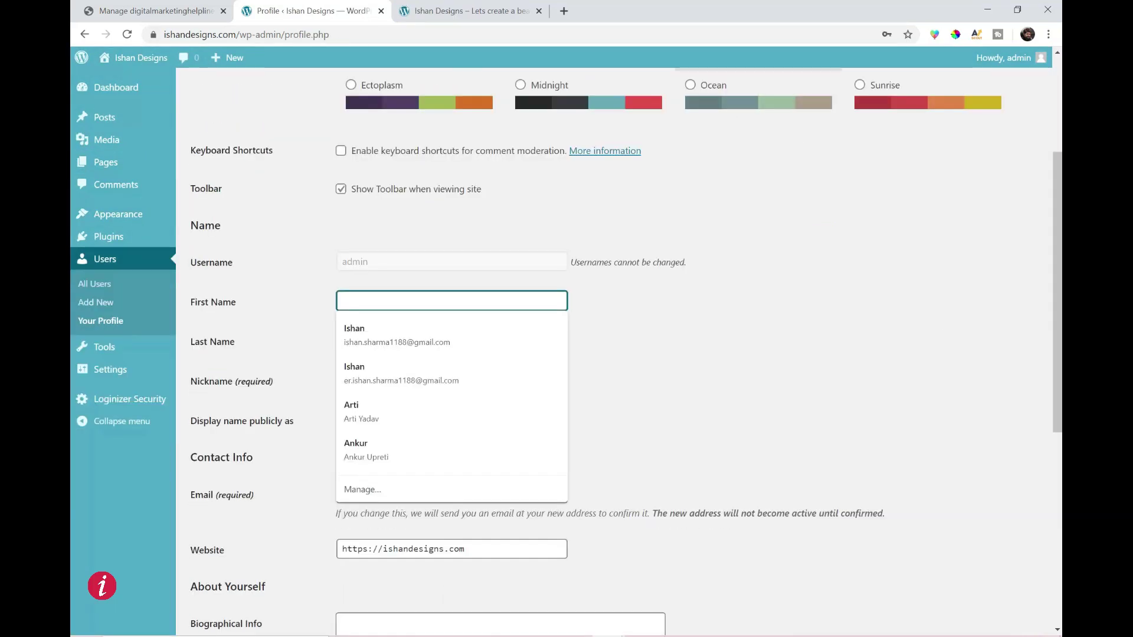
type("Ishan")
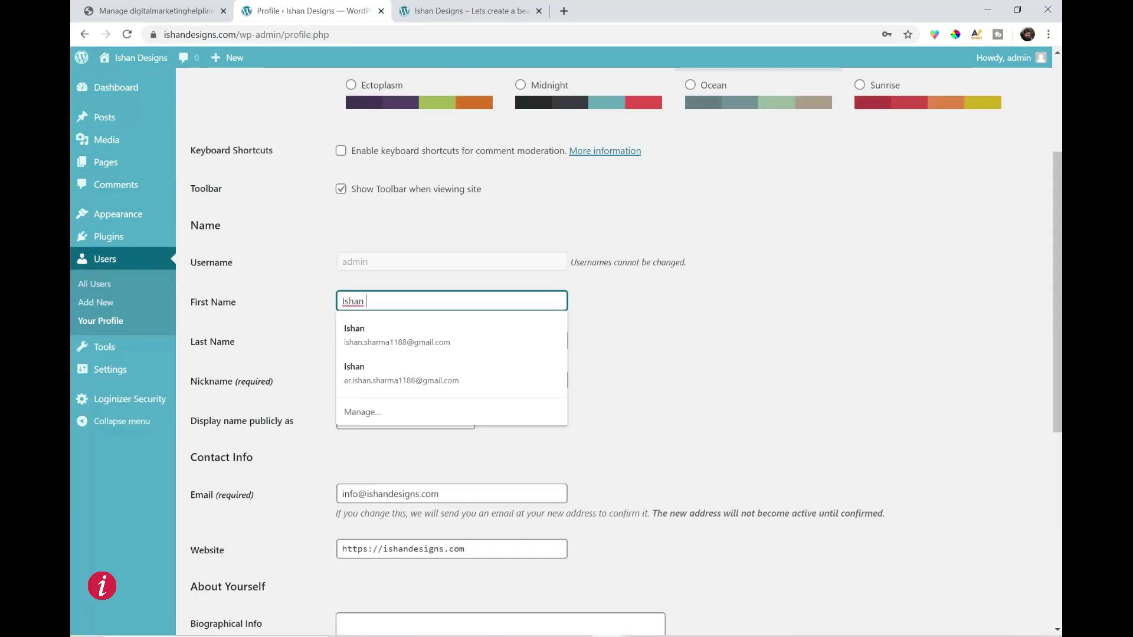
key("Tab")
type("Sharma")
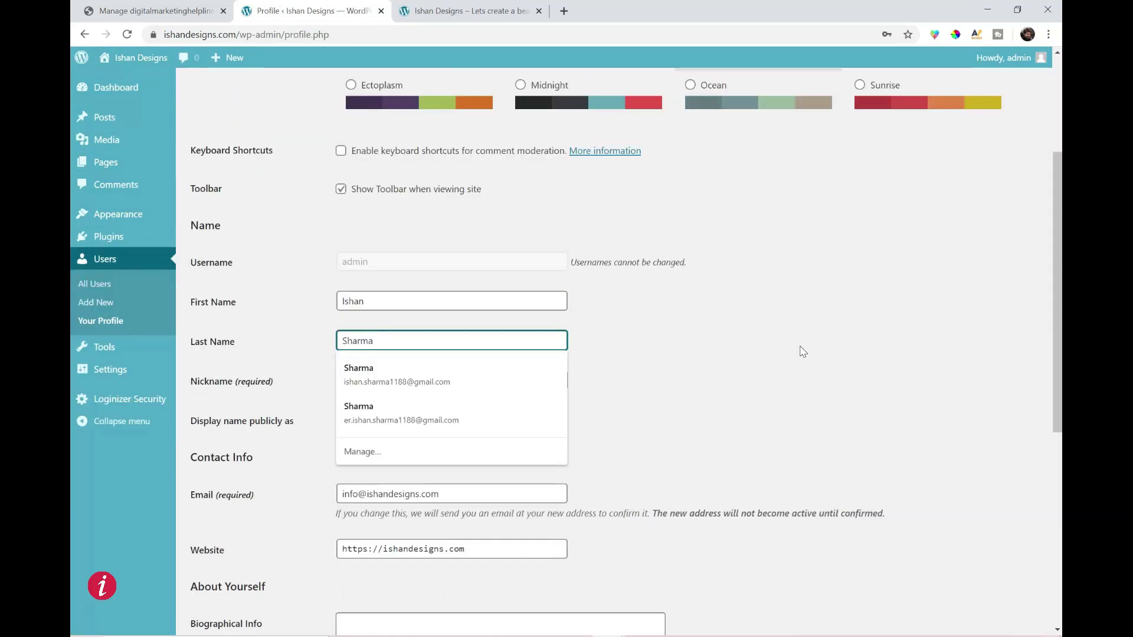
key("Tab")
- Set the nickname and full-name display name, update the profile, and reload the live site
scroll(214, 213, "down", 2)
type("Ishan")
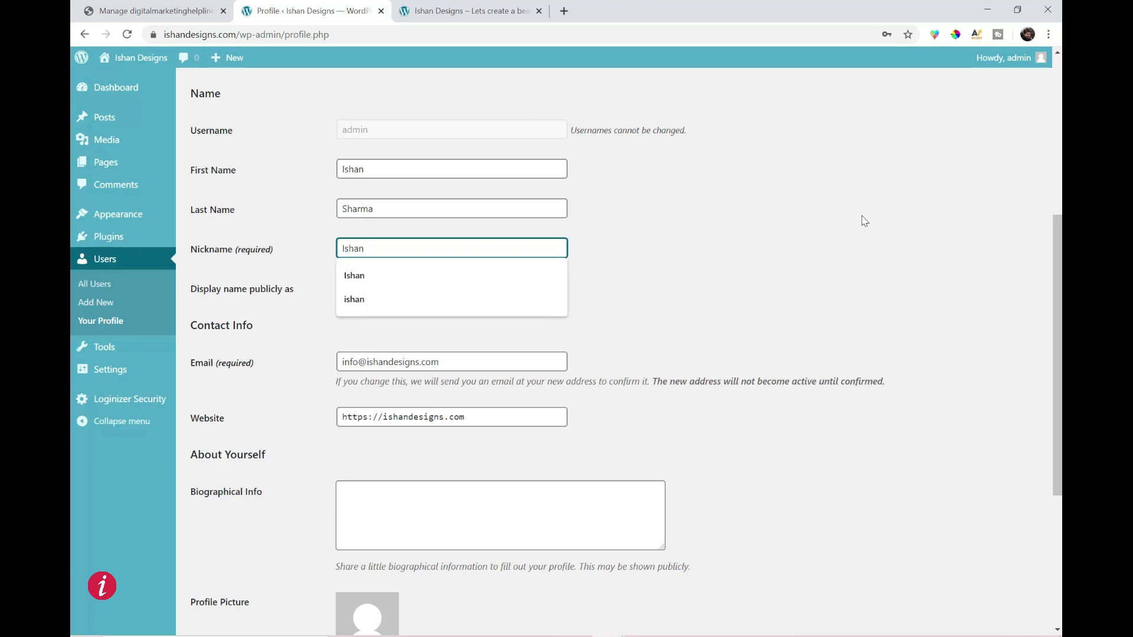
left_click(855, 267)
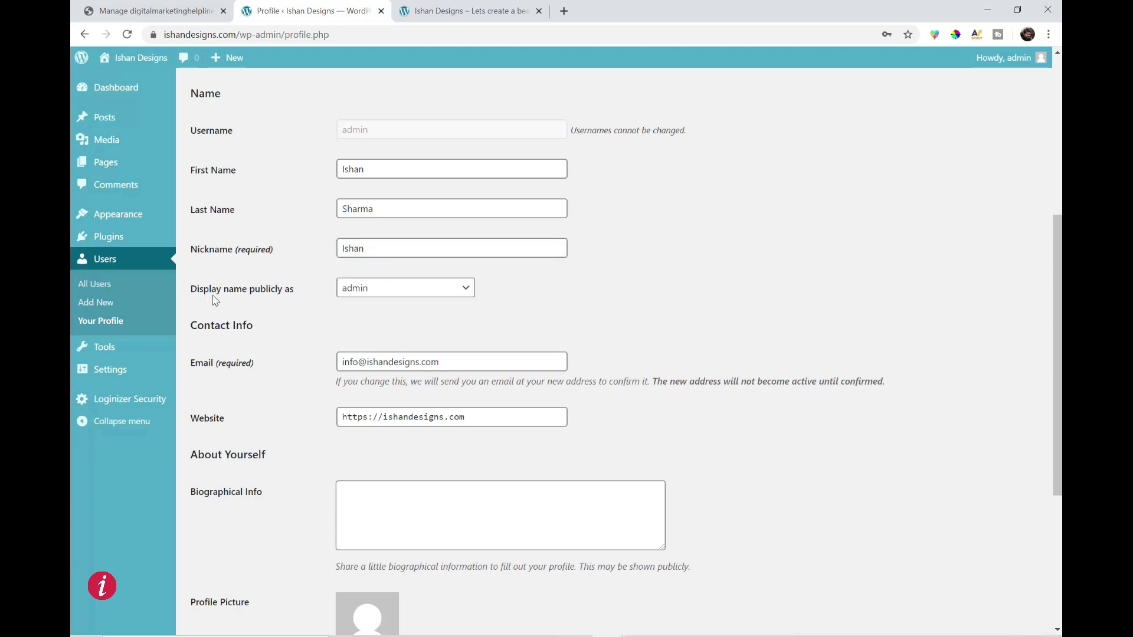
left_click(389, 288)
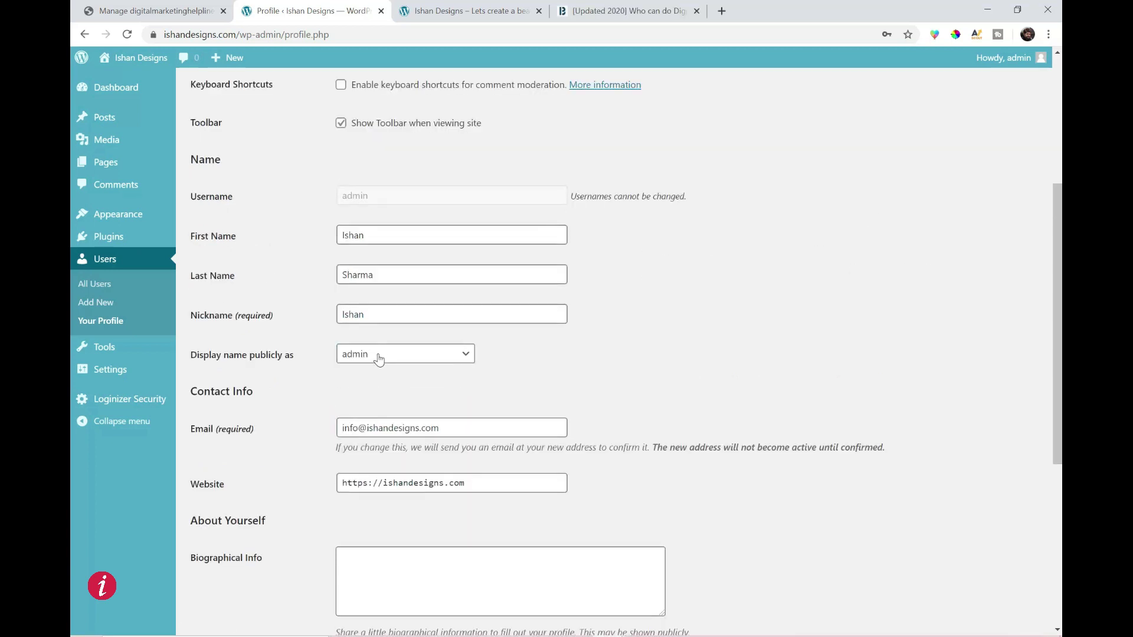
left_click(450, 356)
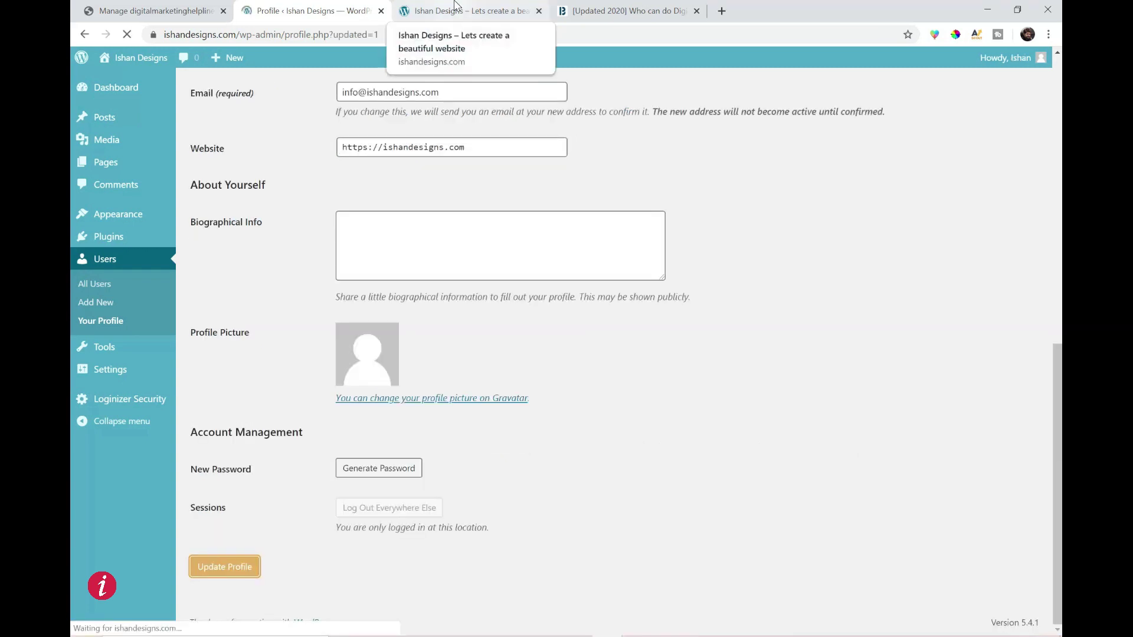
left_click(455, 7)
left_click(127, 34)
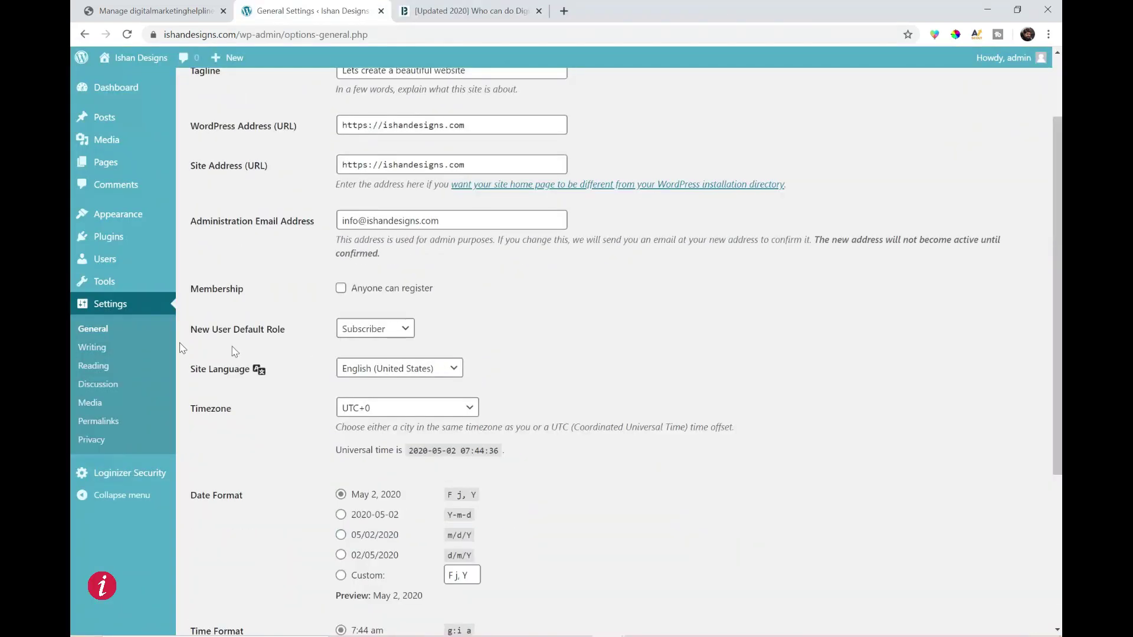
- Tick 'Discourage search engines from indexing this site' in Settings > Reading and save
scroll(100, 363, "up", 3)
left_click(96, 367)
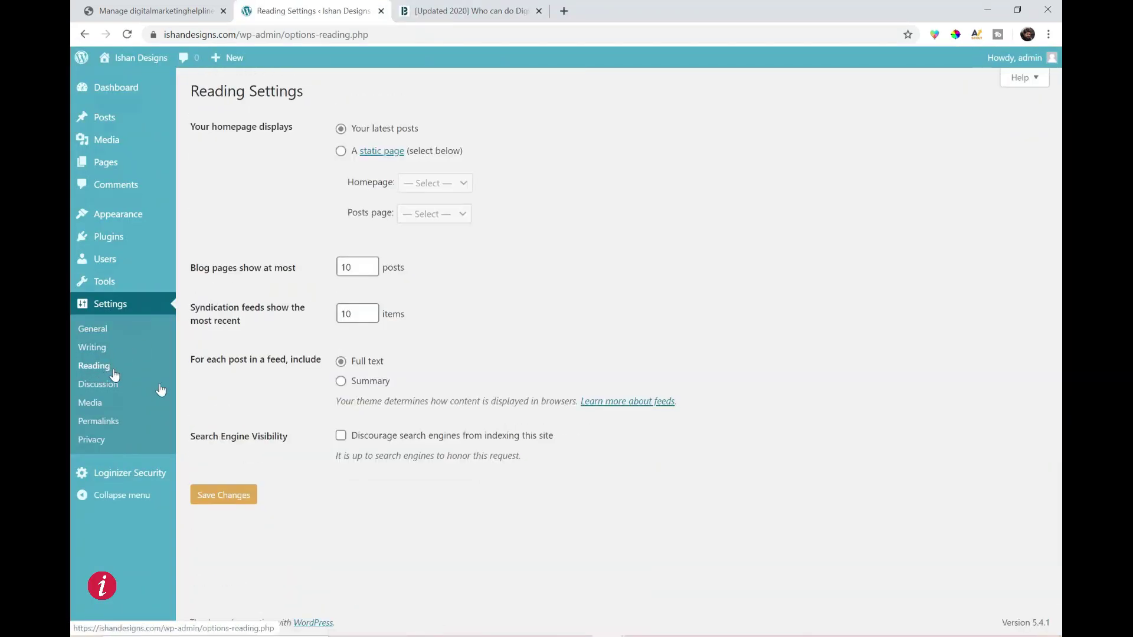
left_click(341, 439)
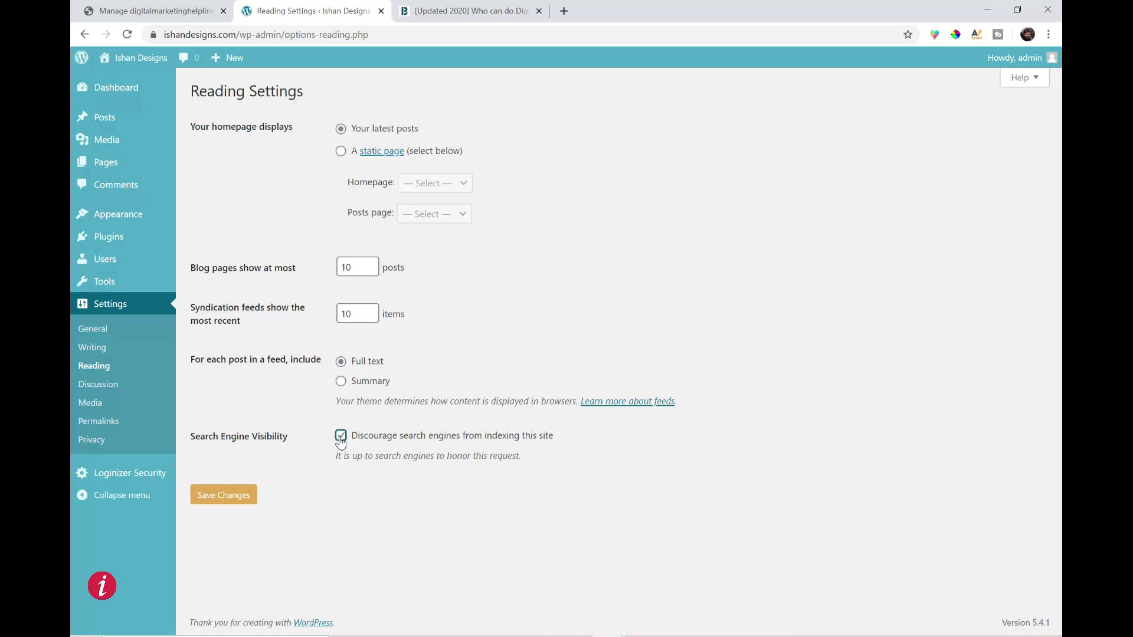
left_click(222, 496)
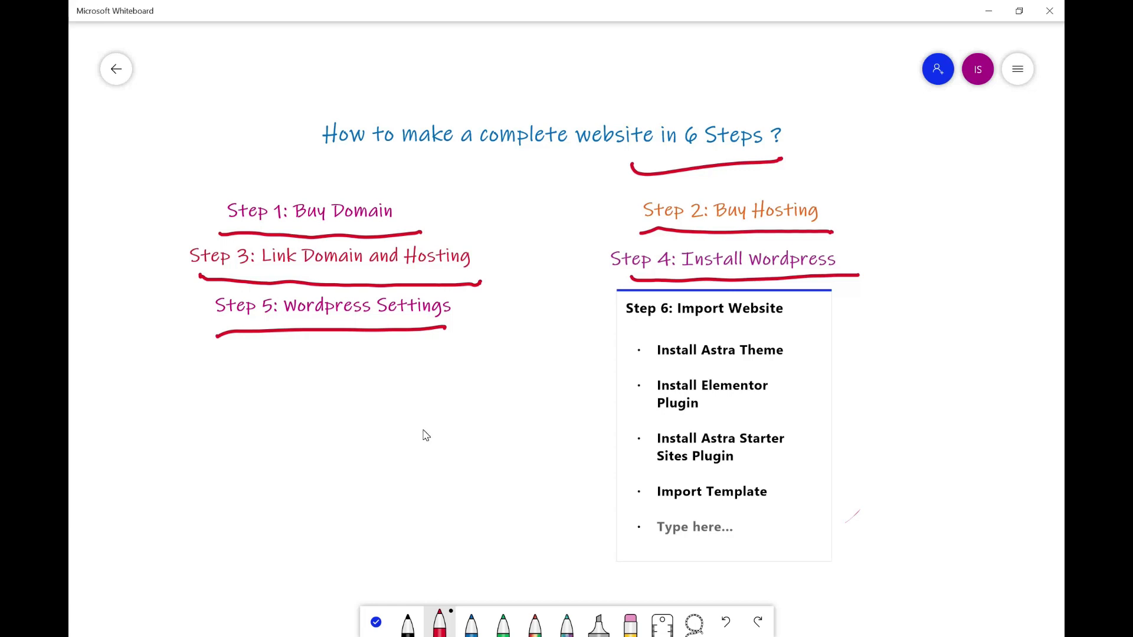
- Check off Step 6 and Install Astra Theme in red, then open WordPress's Appearance > Themes
left_click_drag(856, 313, 938, 295)
left_click_drag(863, 350, 924, 328)
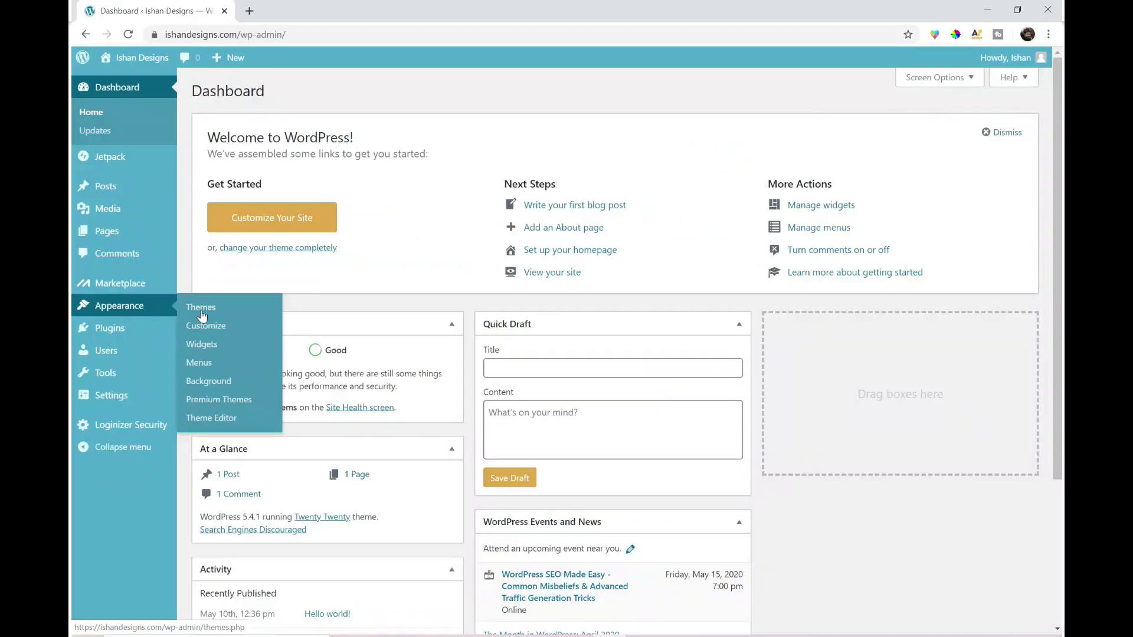
left_click(213, 314)
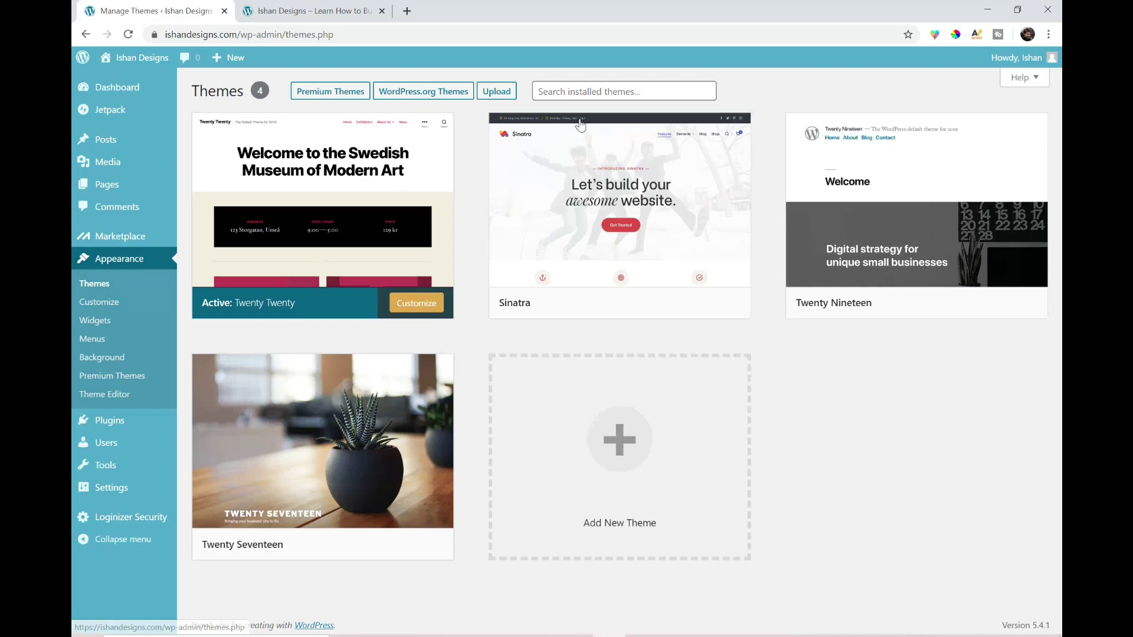
mouse_move(595, 124)
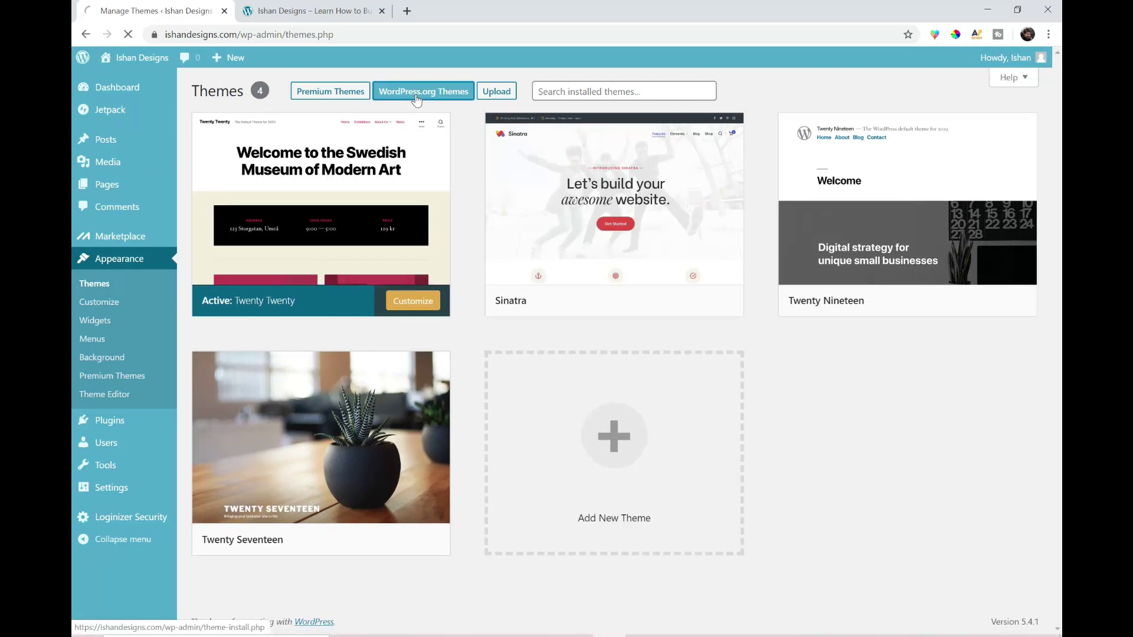
- Install and activate the Astra theme from WordPress.org Themes, then reload the site's front page
left_click(415, 93)
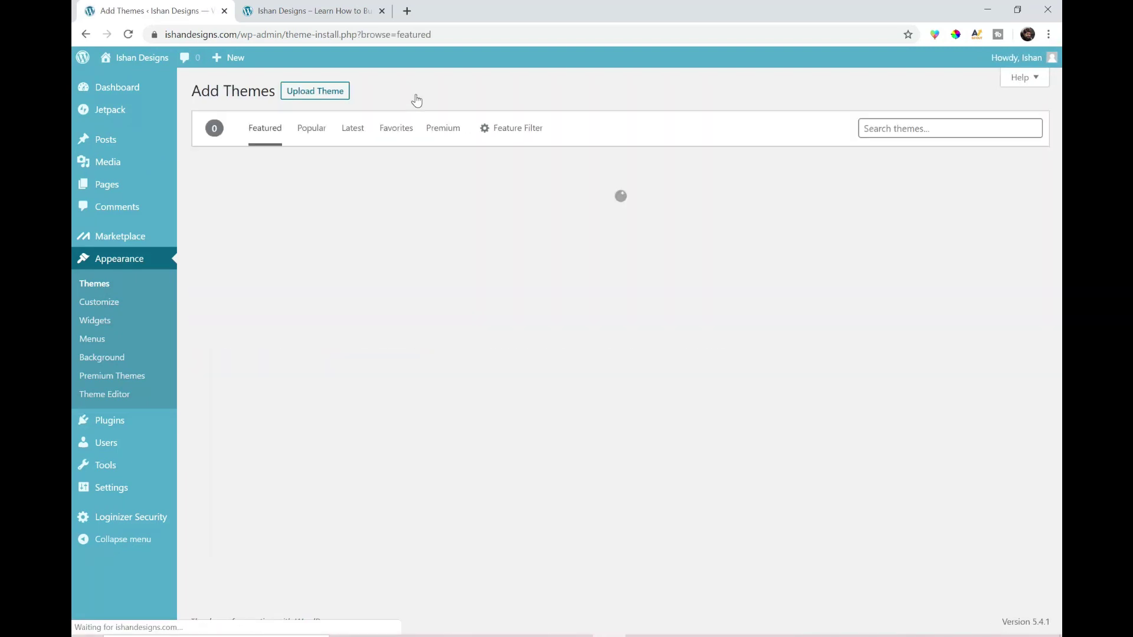
left_click(874, 128)
type("astra")
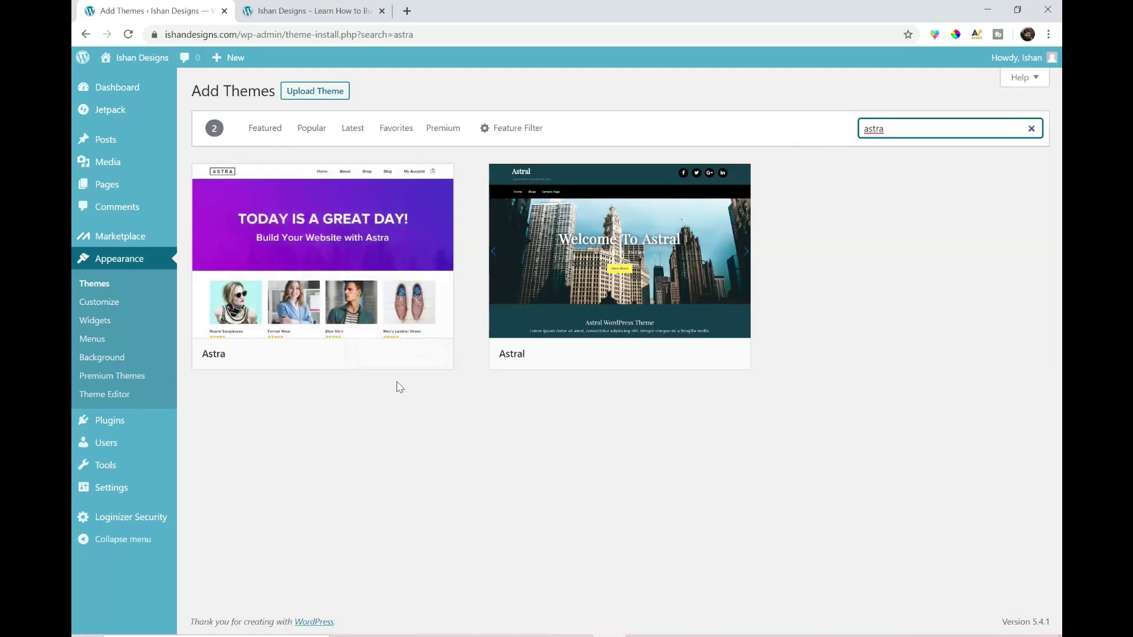
left_click(382, 355)
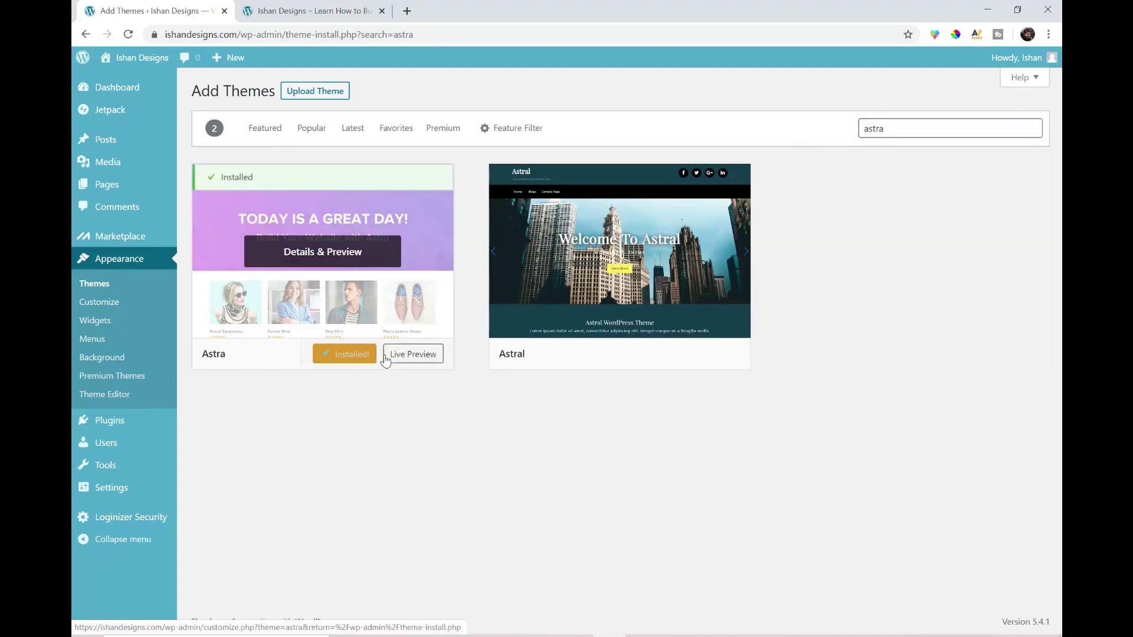
left_click(358, 357)
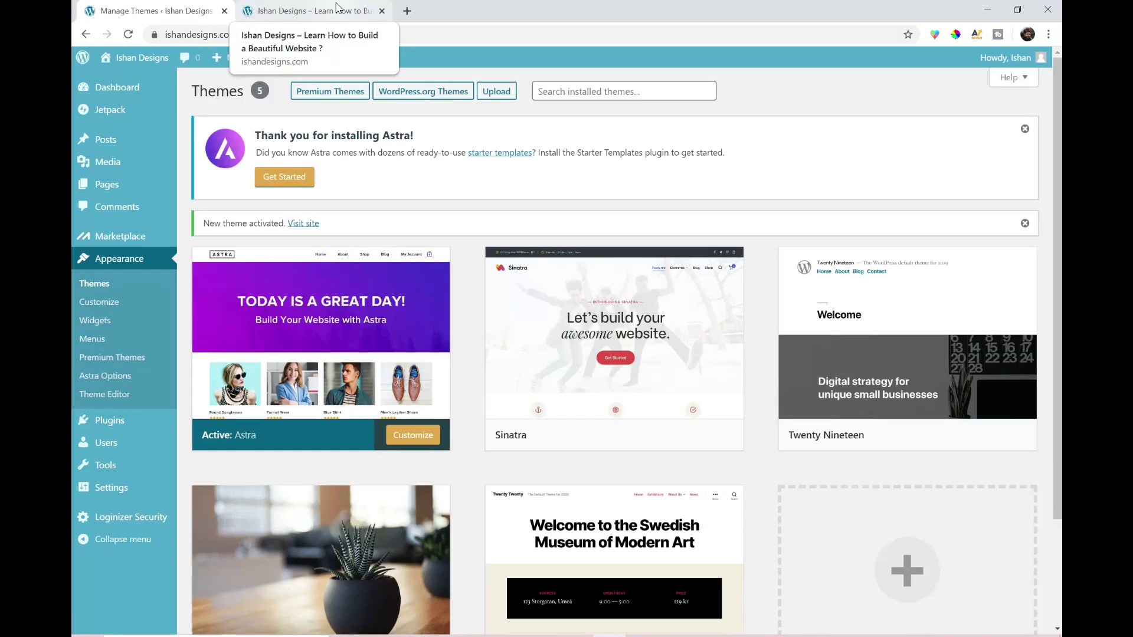
left_click(338, 9)
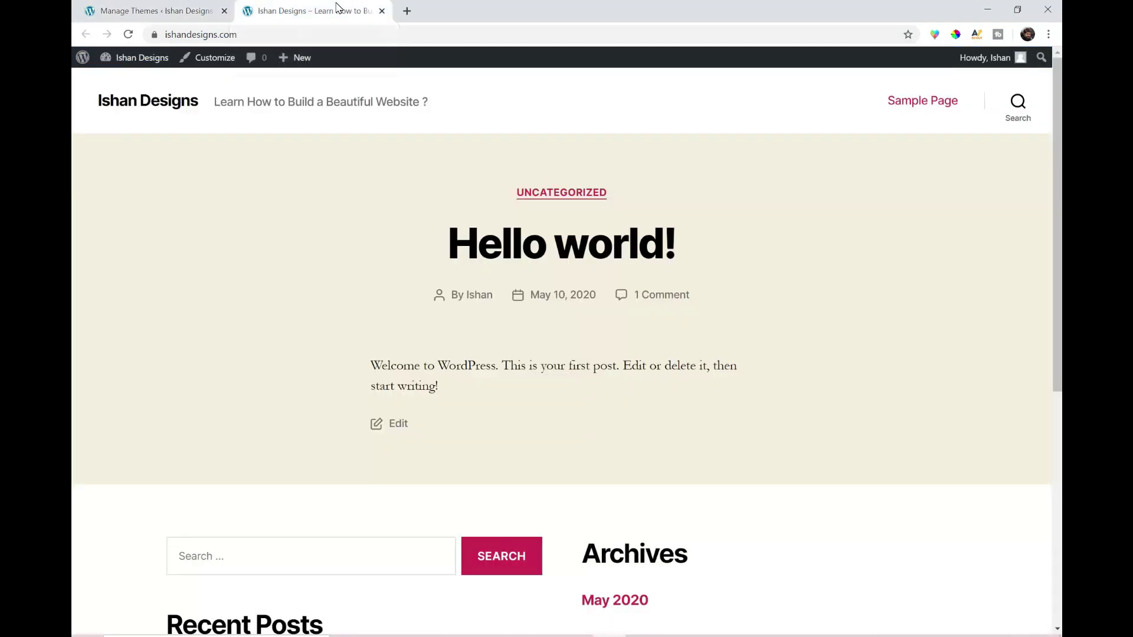
left_click(125, 35)
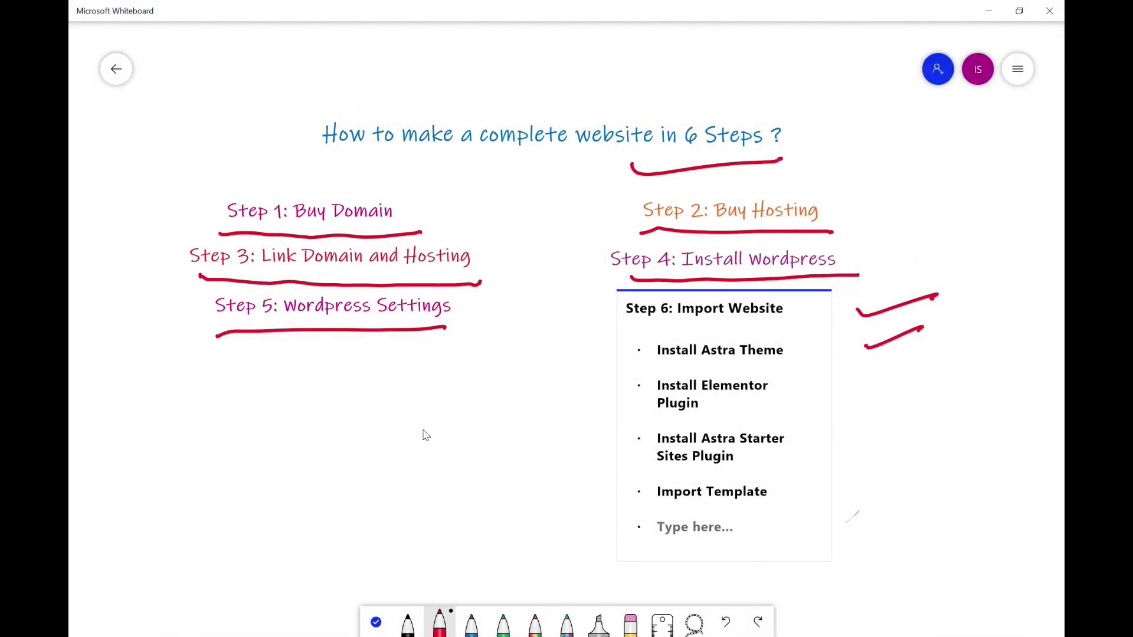
- Draw a red check mark beside 'Install Elementor Plugin' in the whiteboard plan
left_click_drag(868, 396, 944, 376)
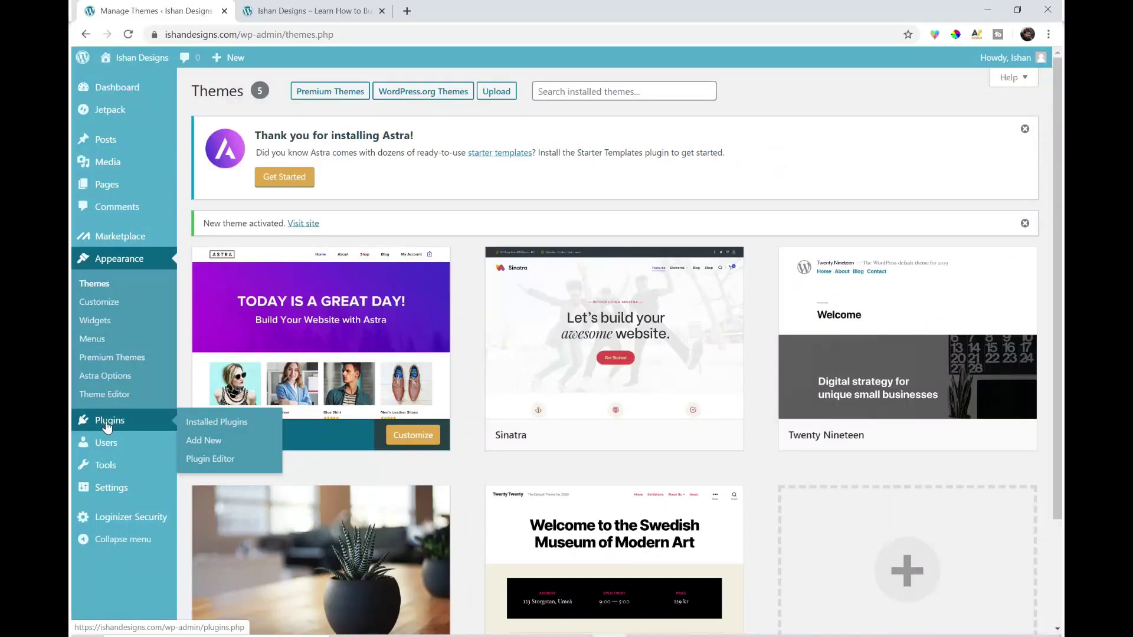
- Install and activate Elementor Page Builder from a plugin search, dismissing its Getting Started screen
left_click(212, 449)
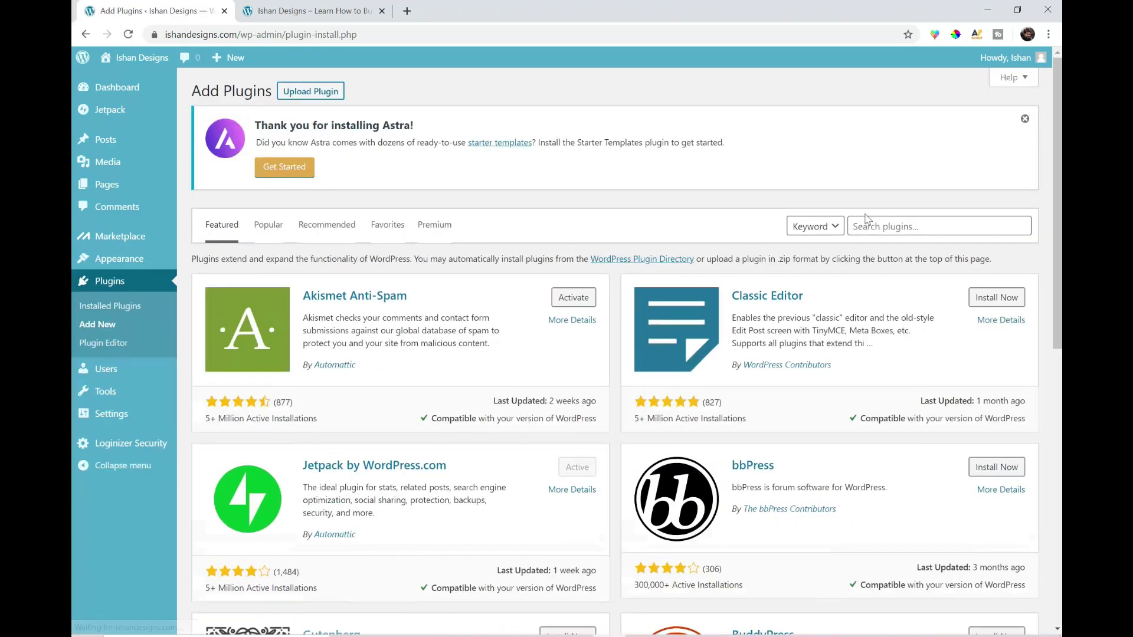
left_click(920, 226)
type("Elementor")
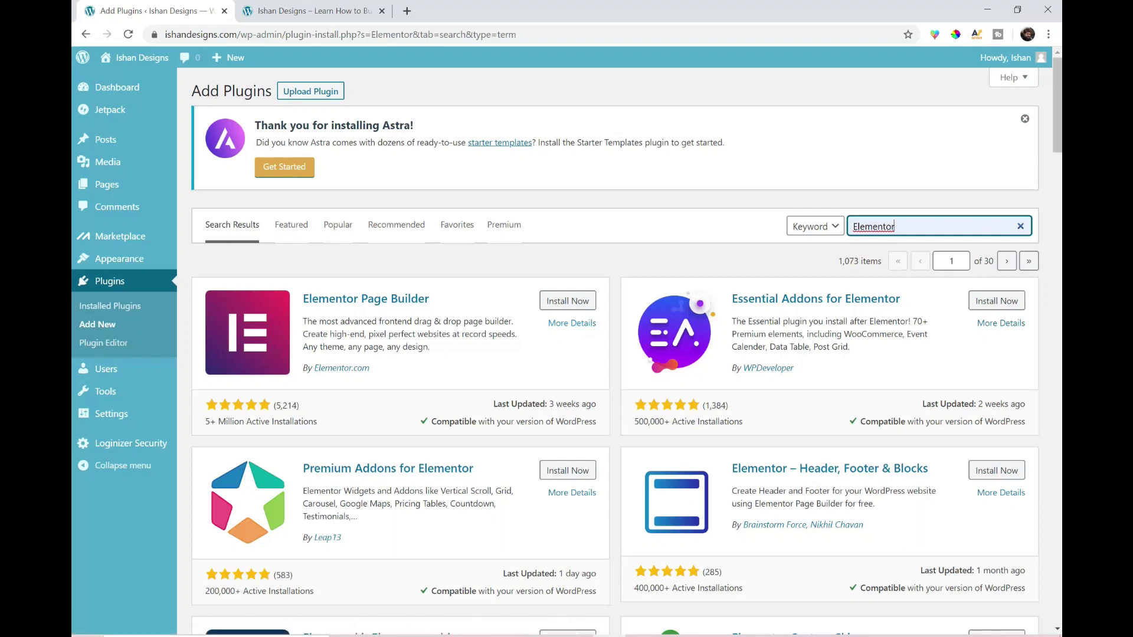
left_click(566, 301)
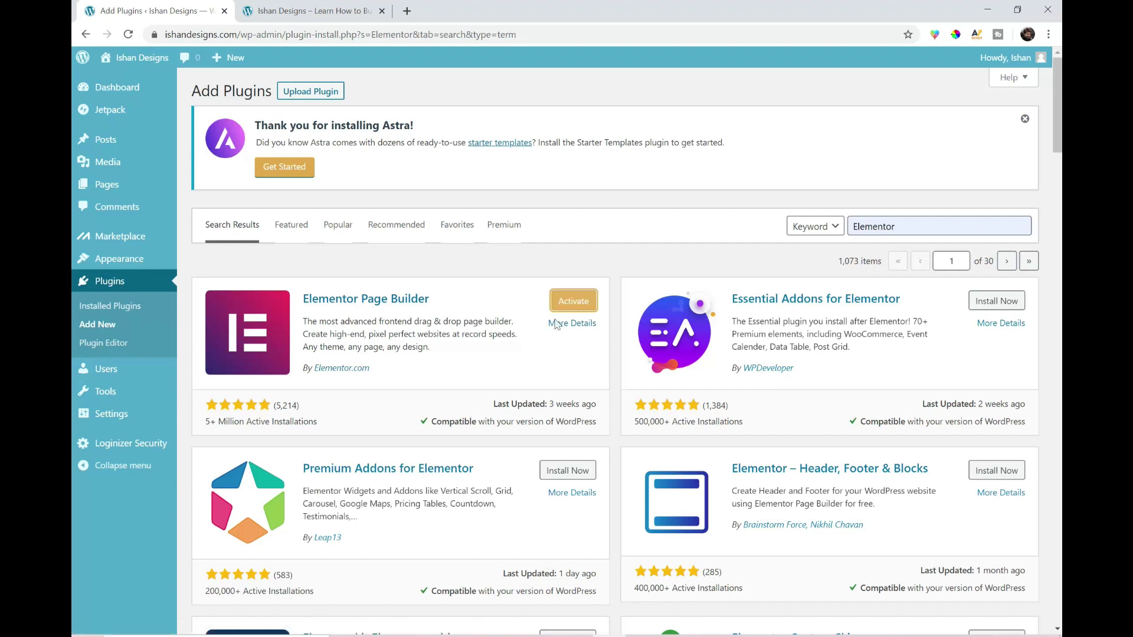
left_click(567, 301)
left_click(896, 113)
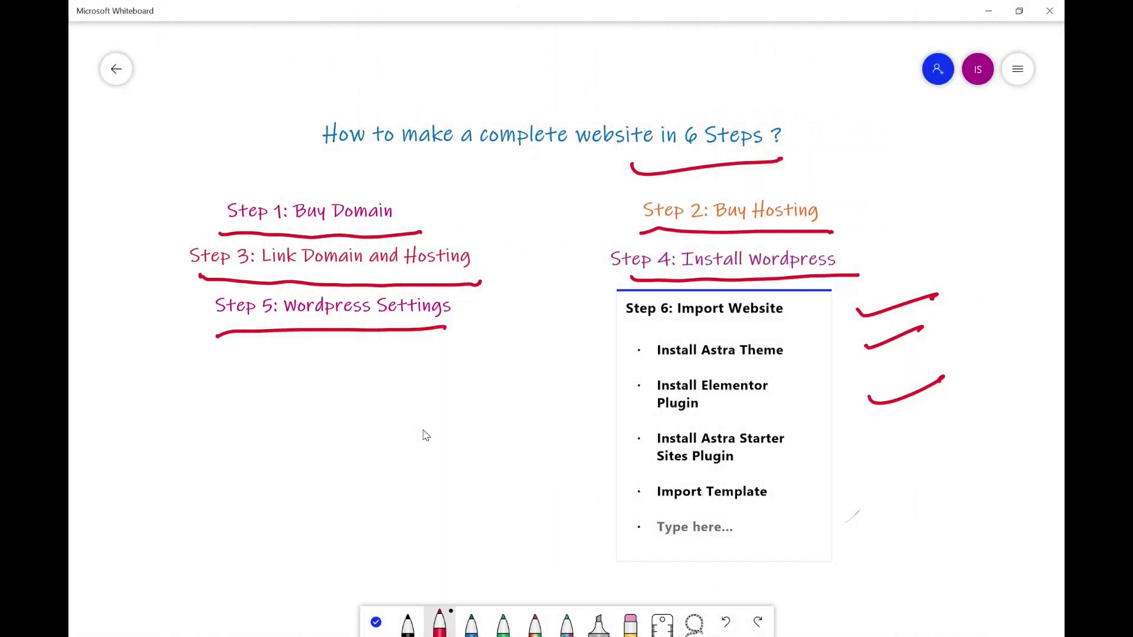
- Draw a red check mark beside 'Install Astra Starter Sites Plugin' in the whiteboard plan
left_click_drag(868, 447, 963, 429)
- Install the Starter Templates plugin found by searching 'astra', and tick Import Template on the whiteboard
mouse_move(100, 421)
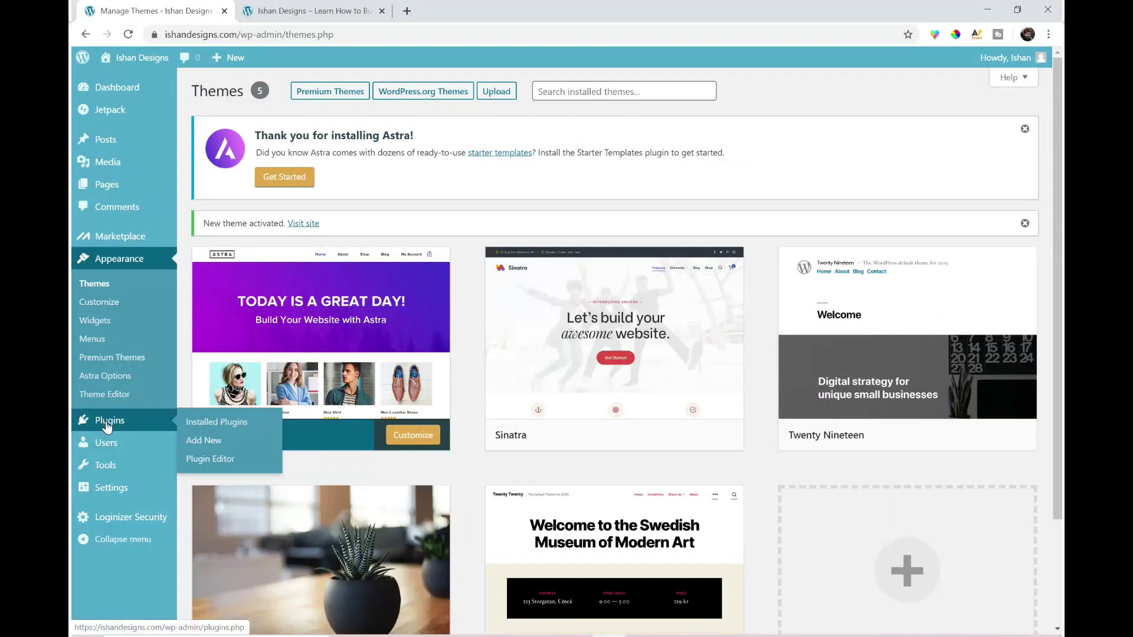
left_click(212, 446)
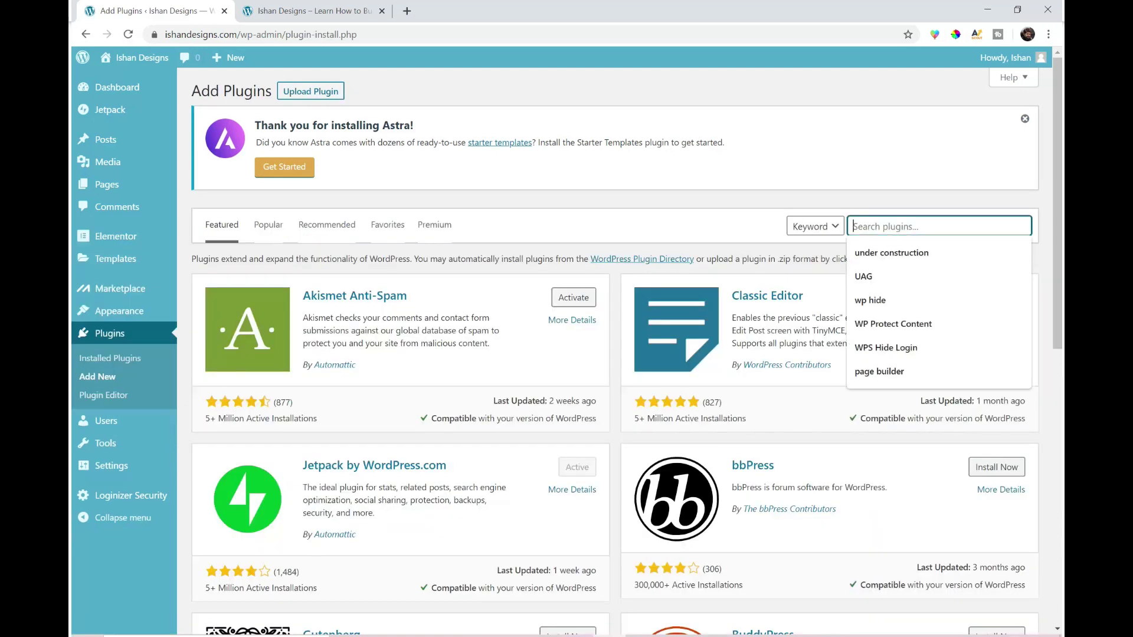
type("astra")
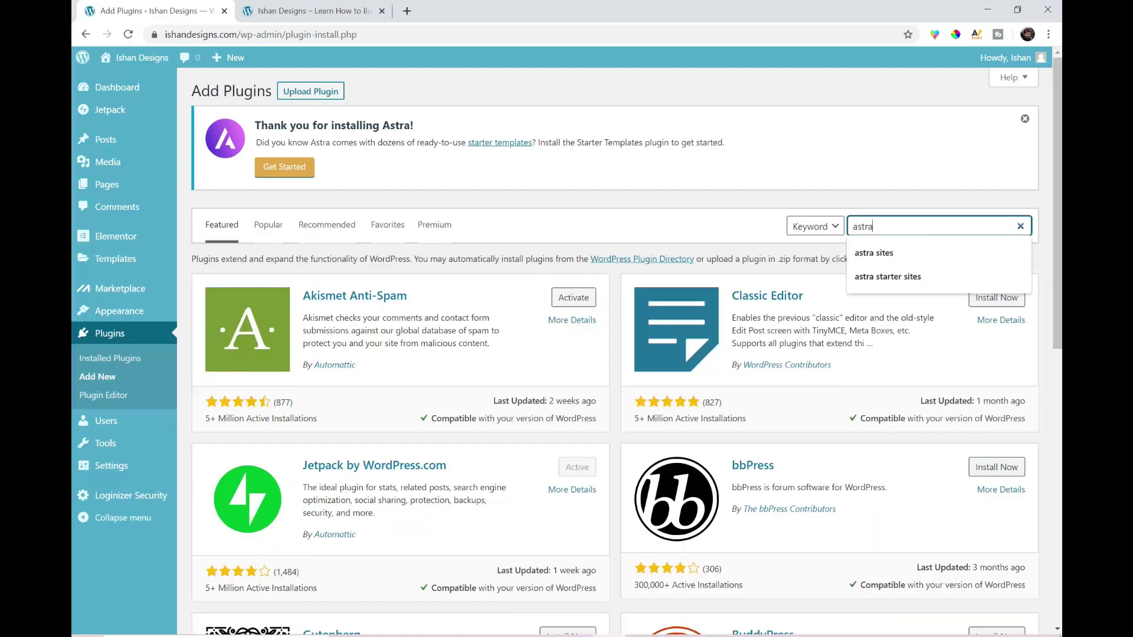
left_click(567, 302)
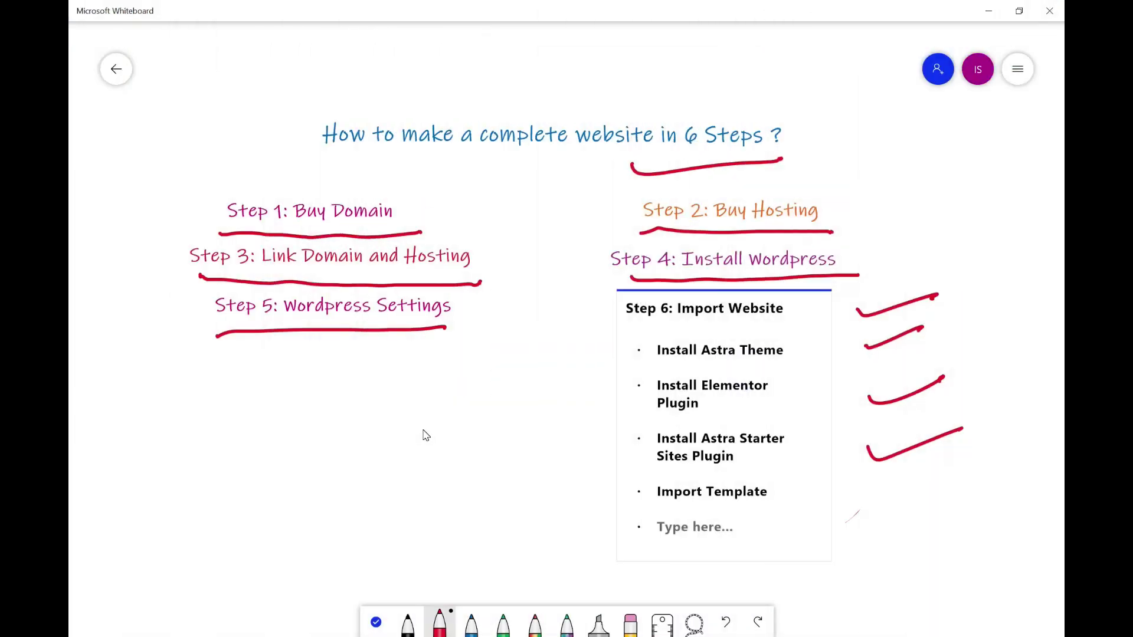
left_click_drag(846, 490, 940, 479)
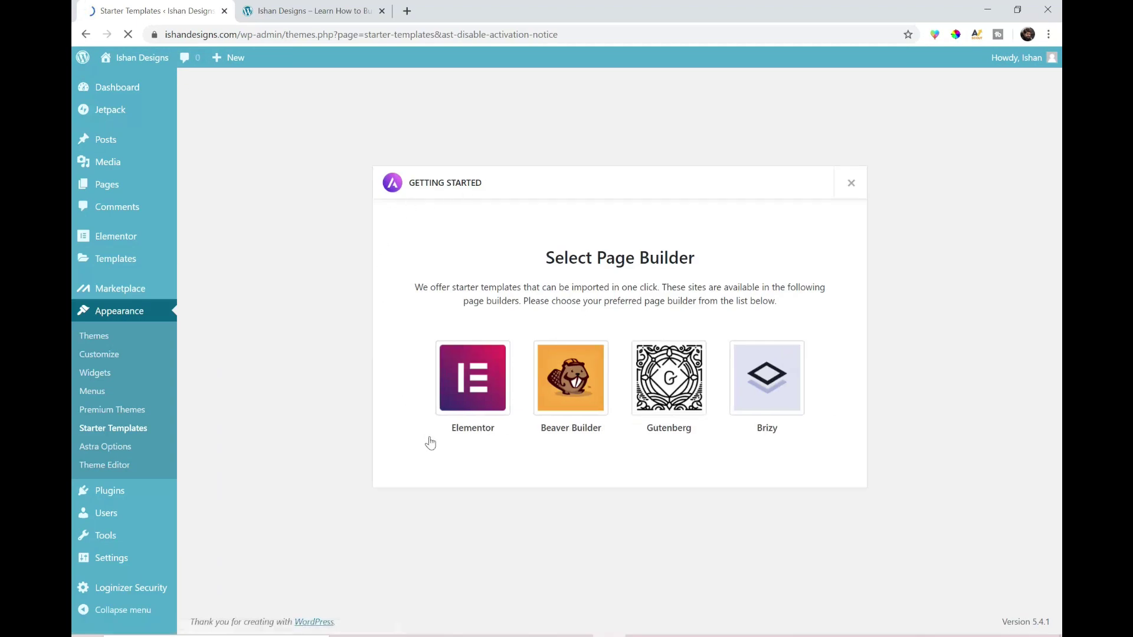
- Choose Elementor as the page builder for Starter Templates
left_click(474, 386)
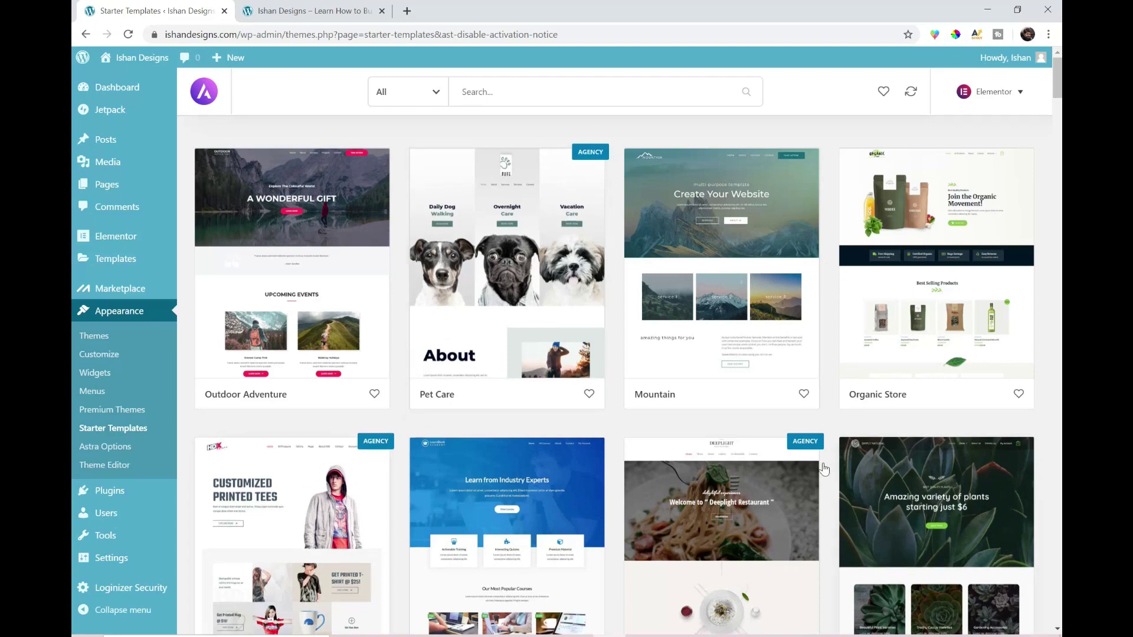
scroll(825, 468, "down", 3)
scroll(823, 468, "down", 4)
scroll(805, 470, "up", 5)
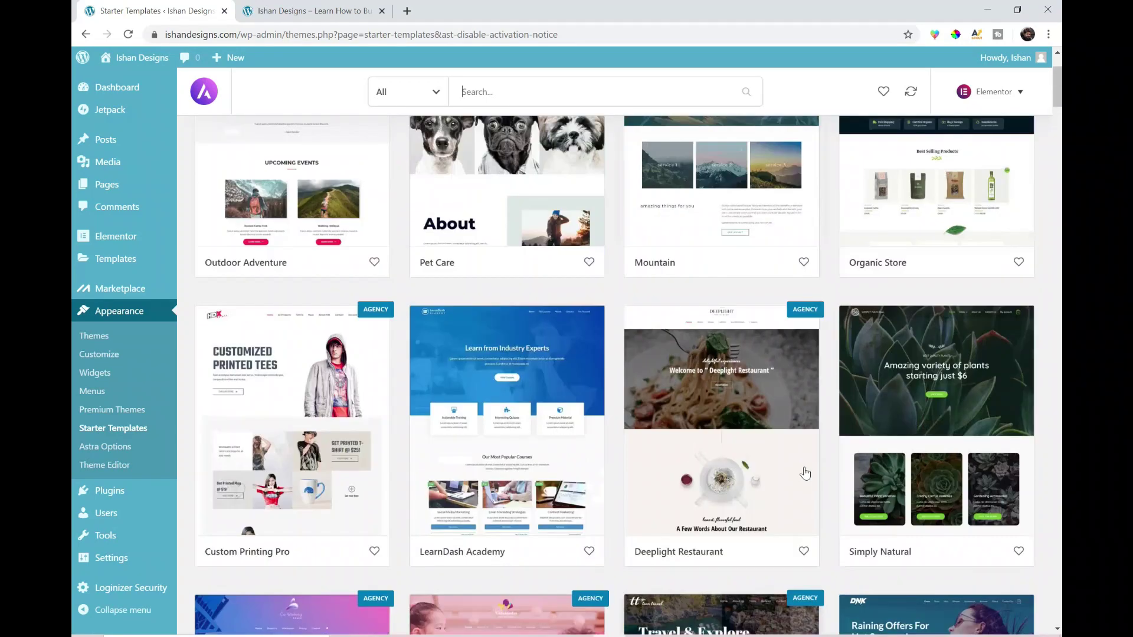
scroll(470, 464, "up", 2)
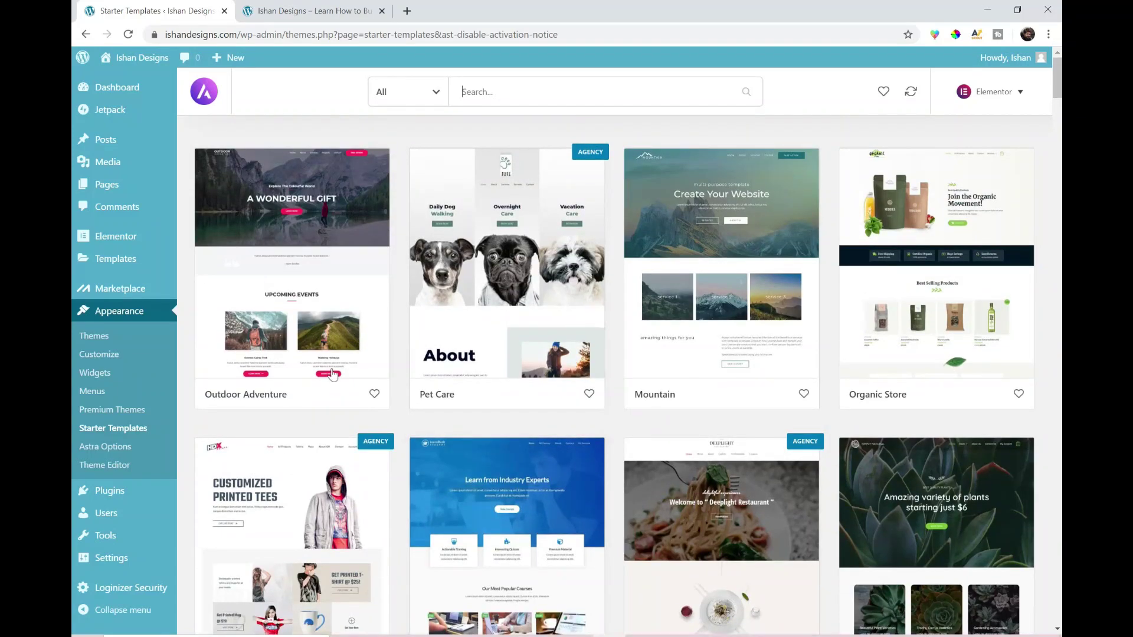
- Filter the templates to free Business designs and scroll down to Digital Agency
left_click(409, 98)
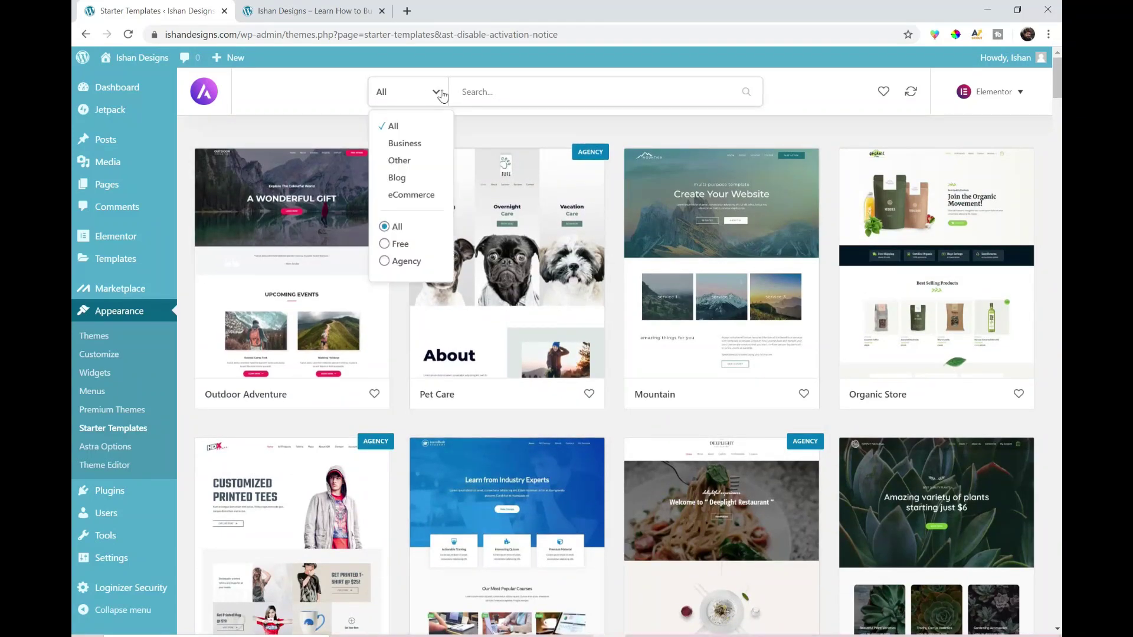
left_click(421, 145)
left_click(418, 96)
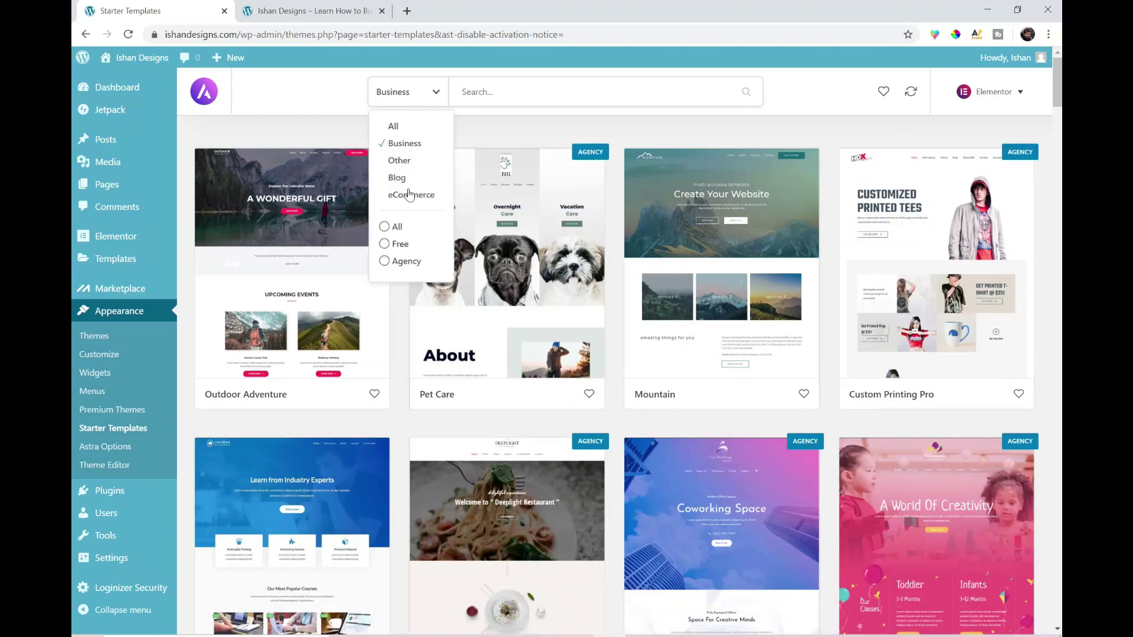
left_click(400, 245)
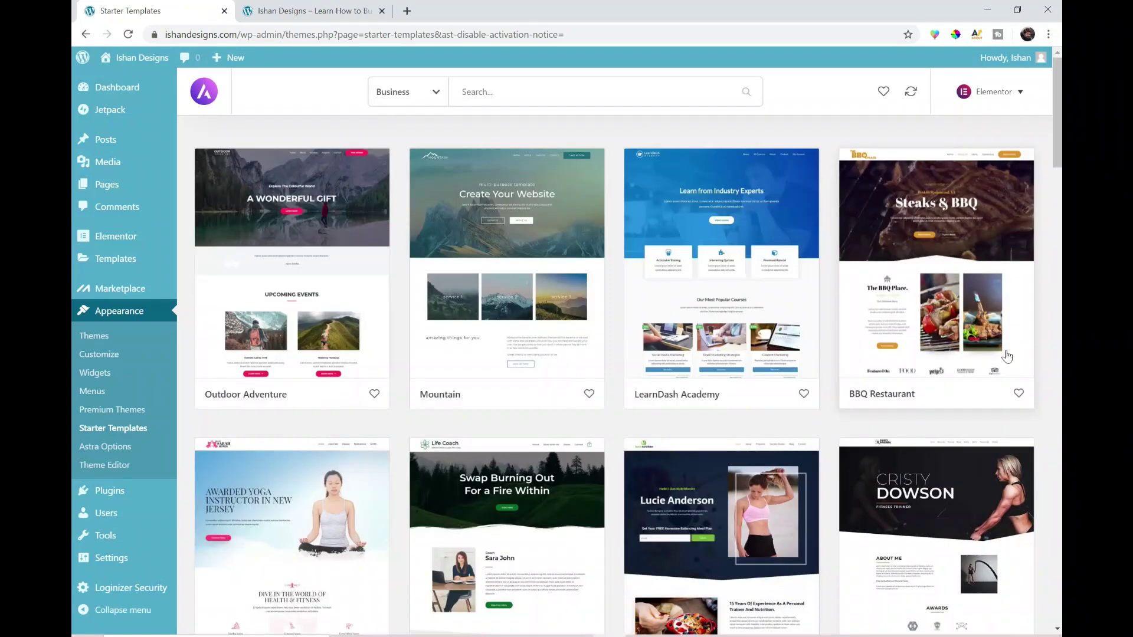
scroll(931, 285, "down", 19)
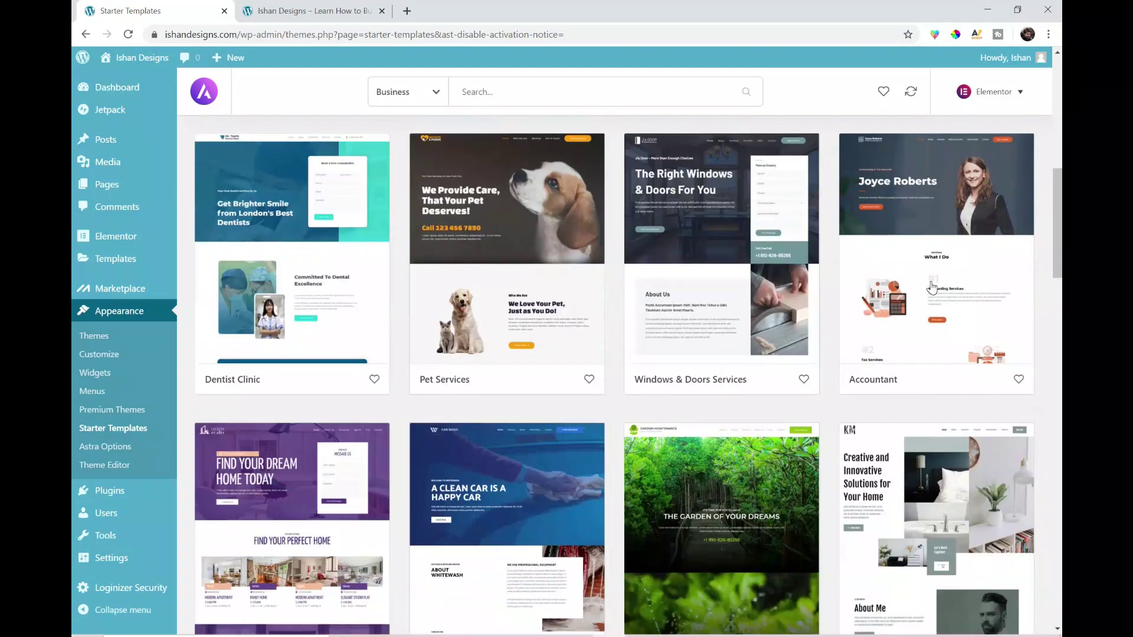
scroll(931, 287, "down", 8)
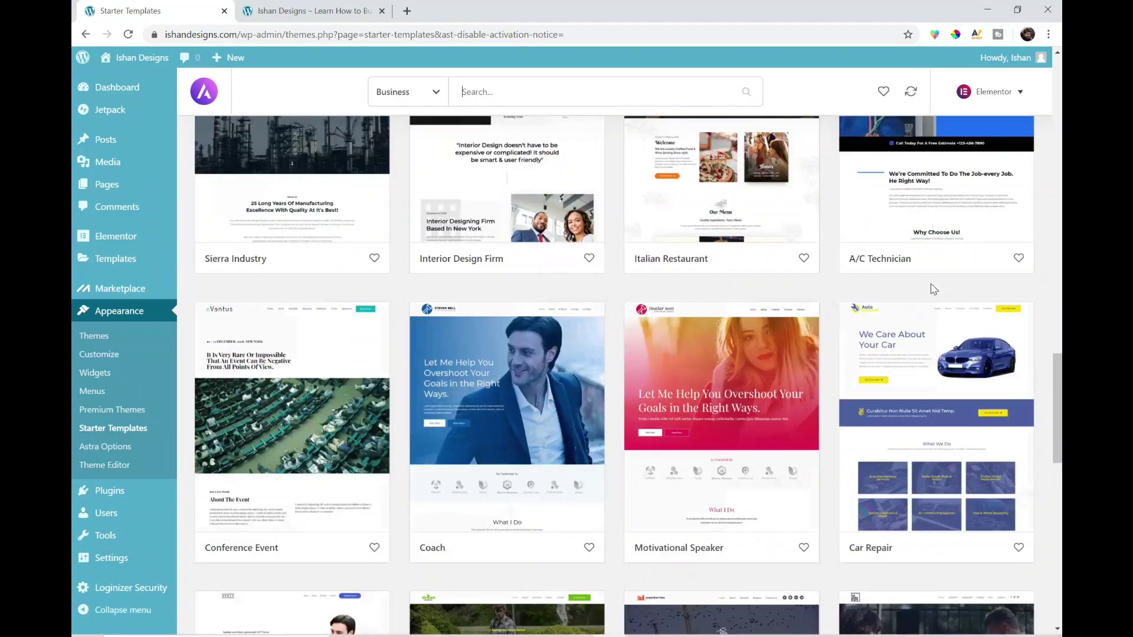
scroll(933, 289, "down", 5)
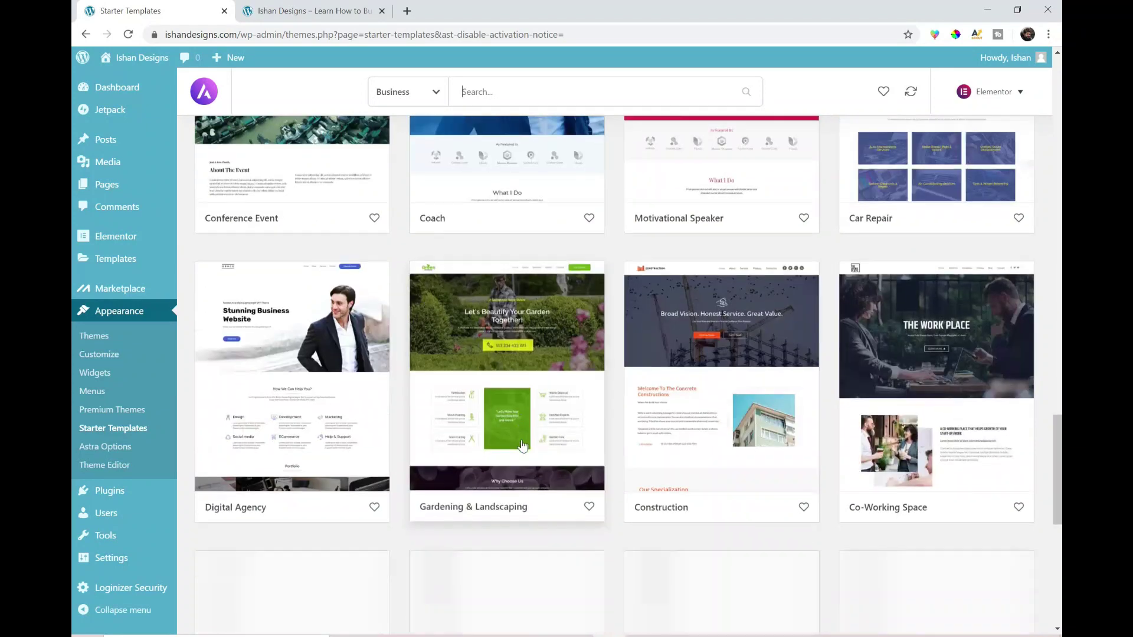
- Open the Digital Agency template and preview its demo home page
left_click(258, 370)
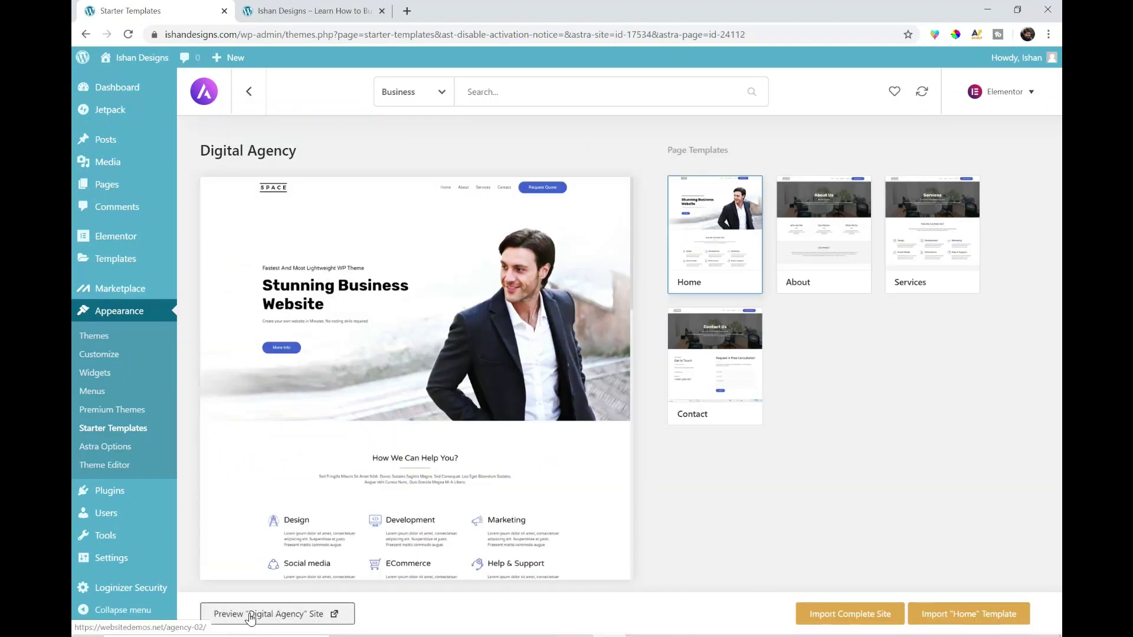
left_click(251, 613)
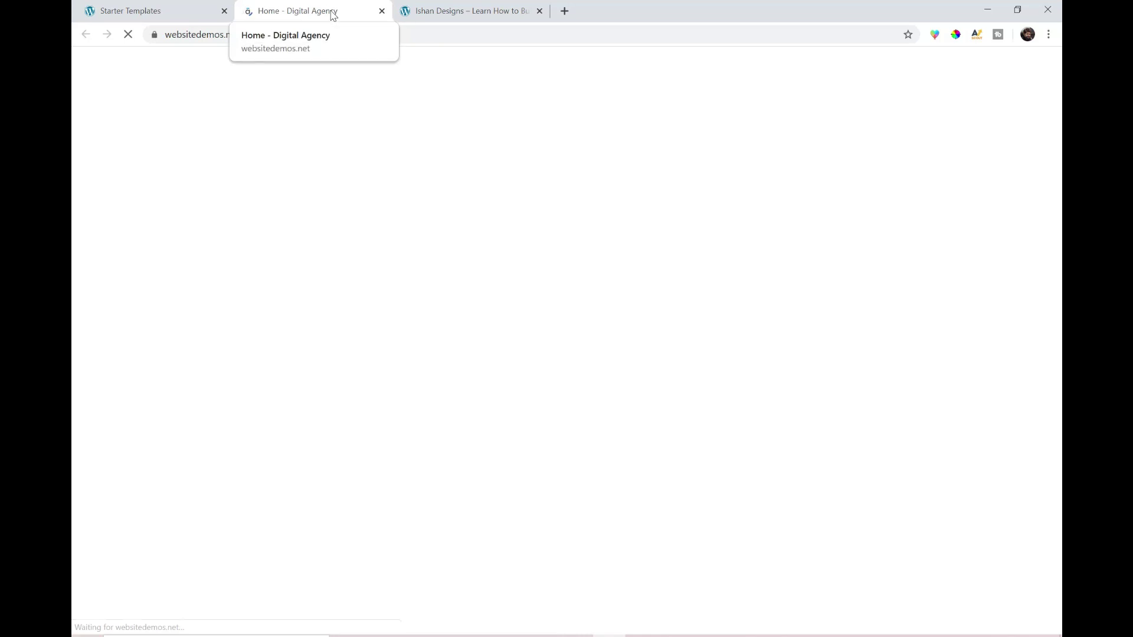
scroll(519, 194, "down", 20)
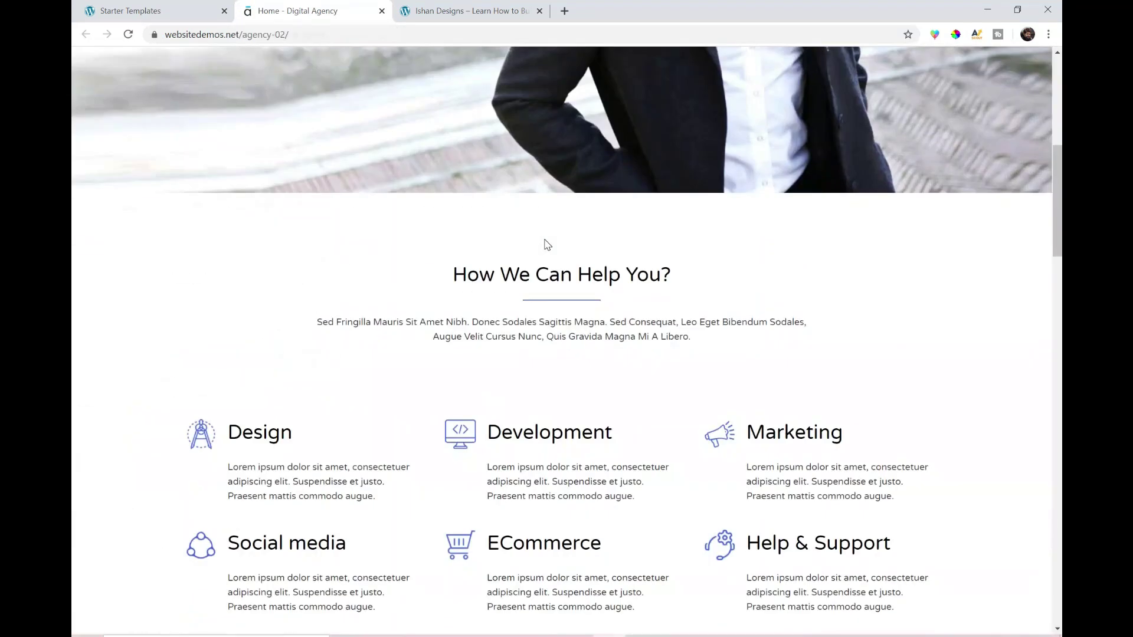
scroll(547, 243, "down", 18)
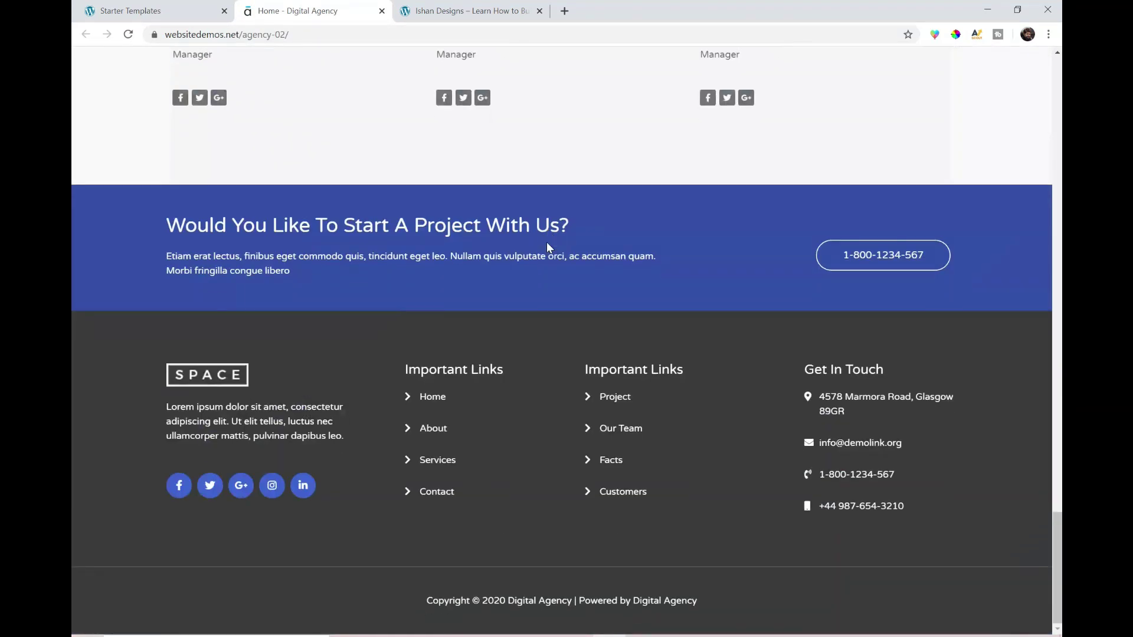
scroll(545, 245, "up", 15)
scroll(539, 260, "up", 15)
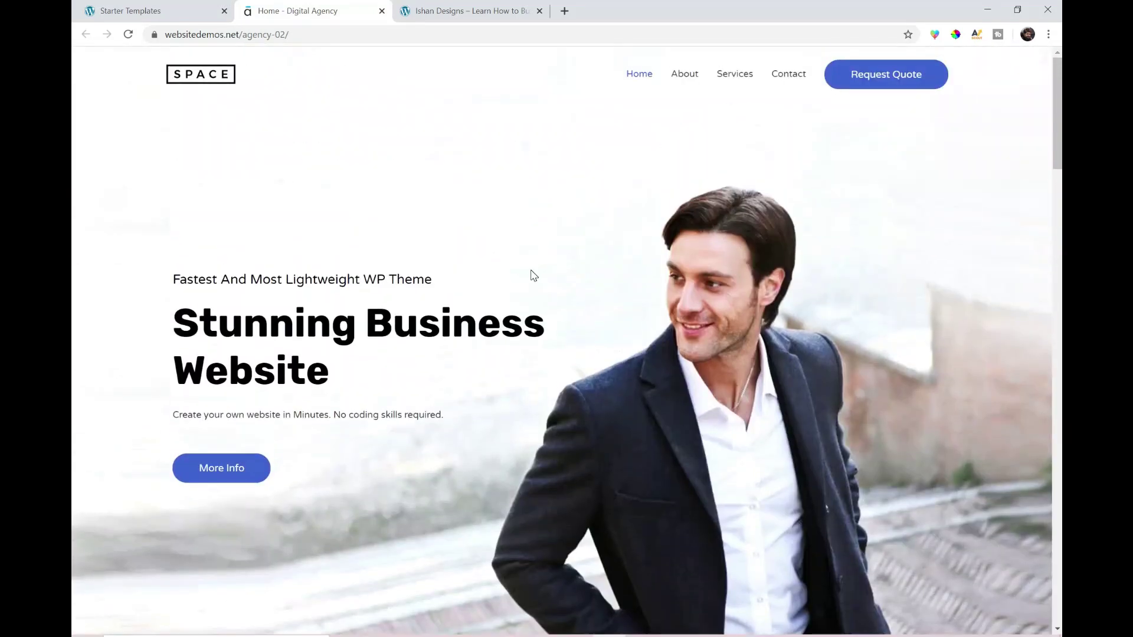
- Browse the demo's About and Services pages, then start the Digital Agency complete-site import
left_click(684, 74)
scroll(618, 124, "down", 20)
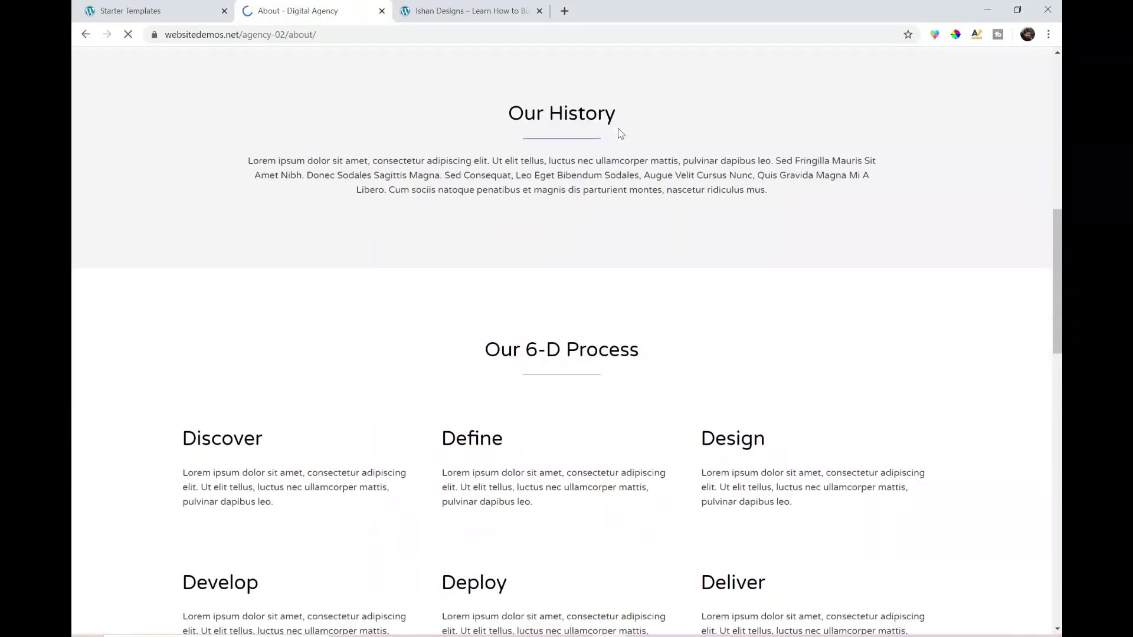
scroll(620, 134, "up", 6)
scroll(622, 138, "down", 12)
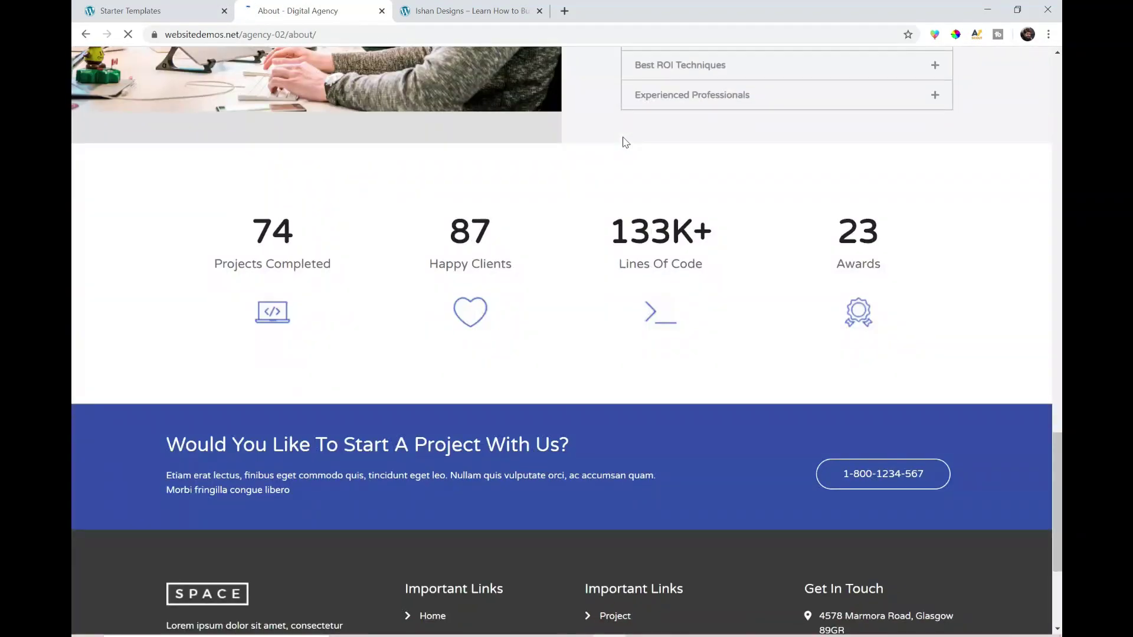
scroll(631, 134, "up", 17)
scroll(631, 134, "up", 13)
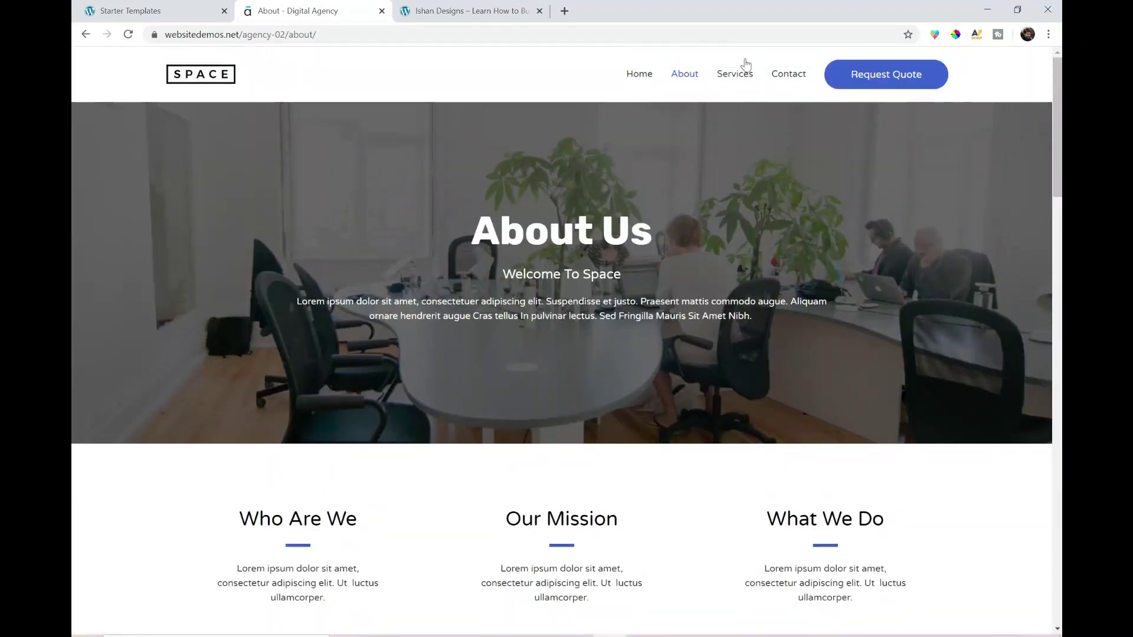
left_click(735, 74)
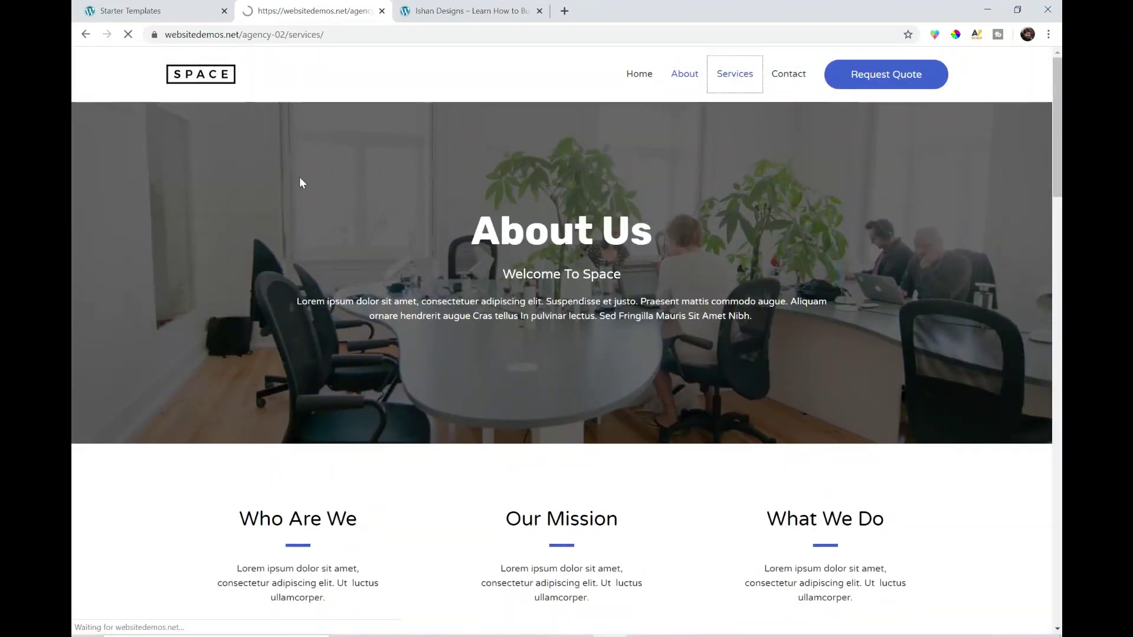
key("ctrl+shift+Tab")
left_click(862, 618)
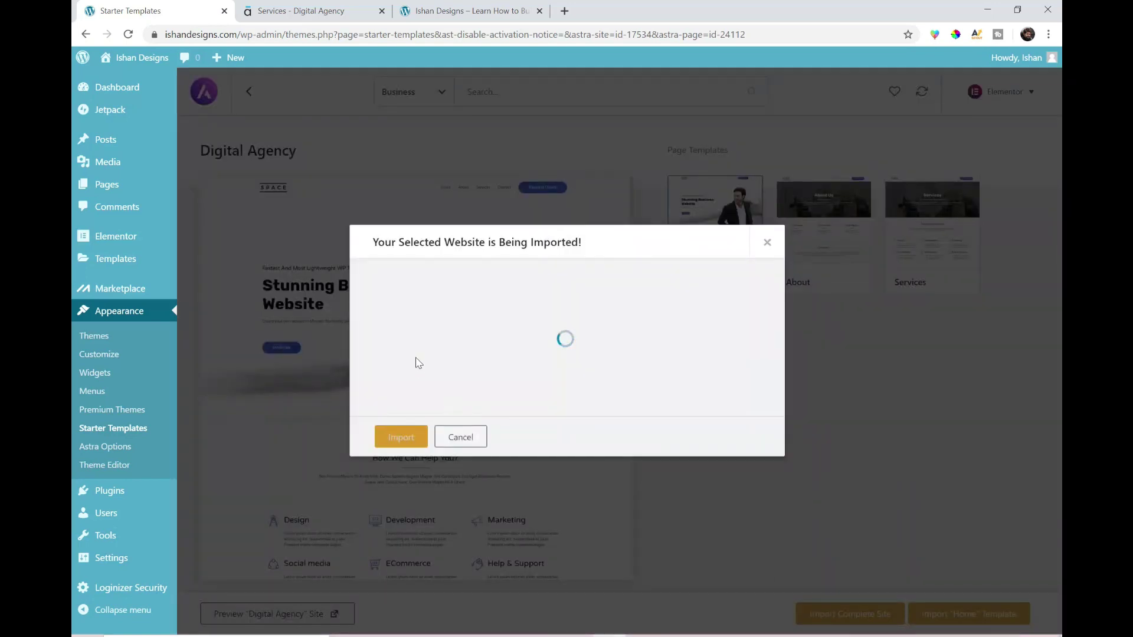
- Import the Digital Agency site with Delete Previously Imported Site ticked, then view it
left_click(379, 288)
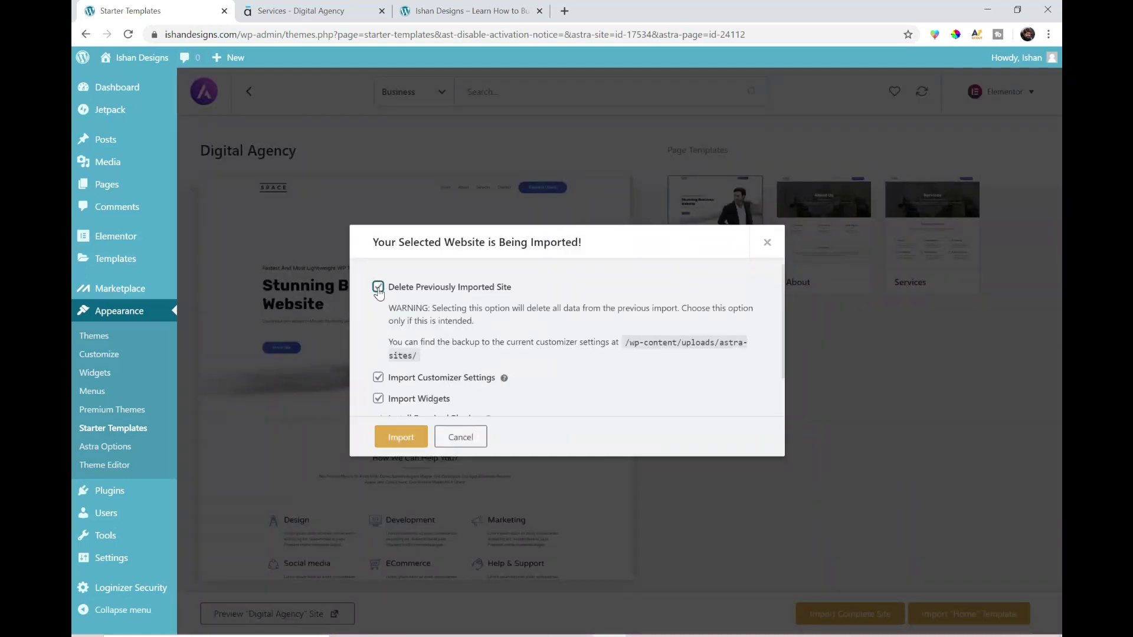
scroll(378, 292, "down", 1)
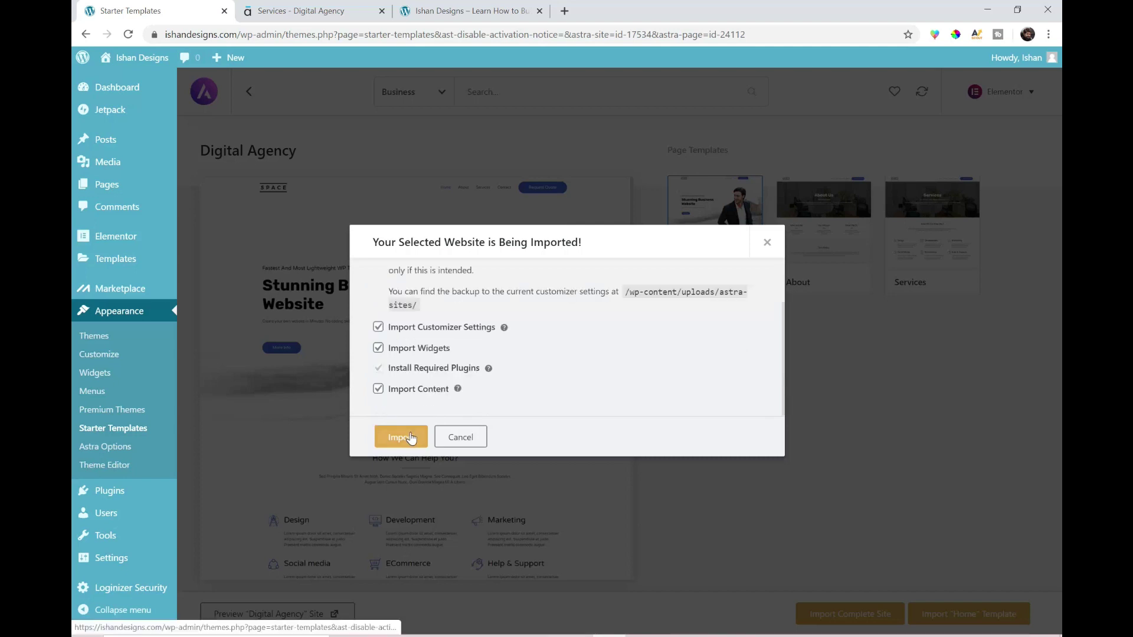
left_click(414, 440)
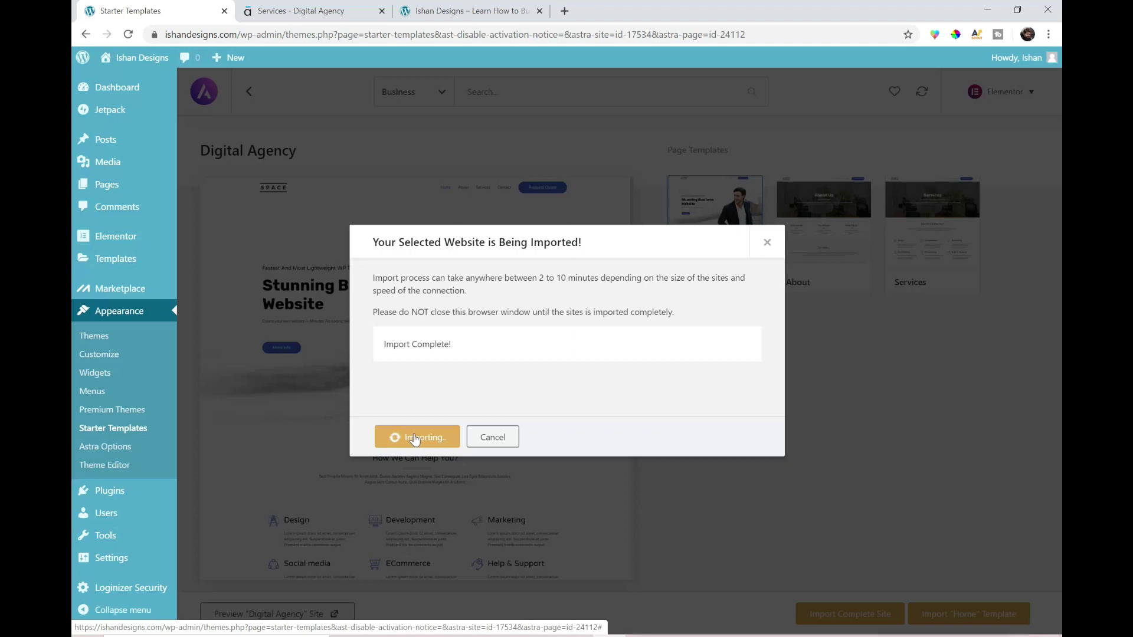
left_click(413, 438)
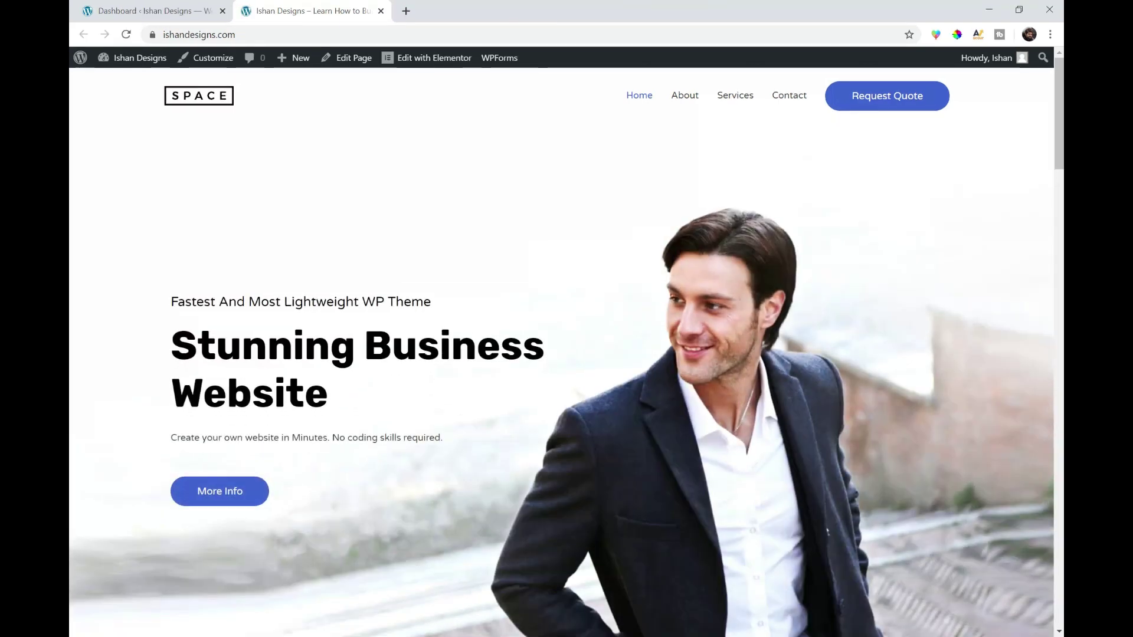
- Scroll through the imported Digital Agency home page and return to the top
scroll(199, 312, "down", 15)
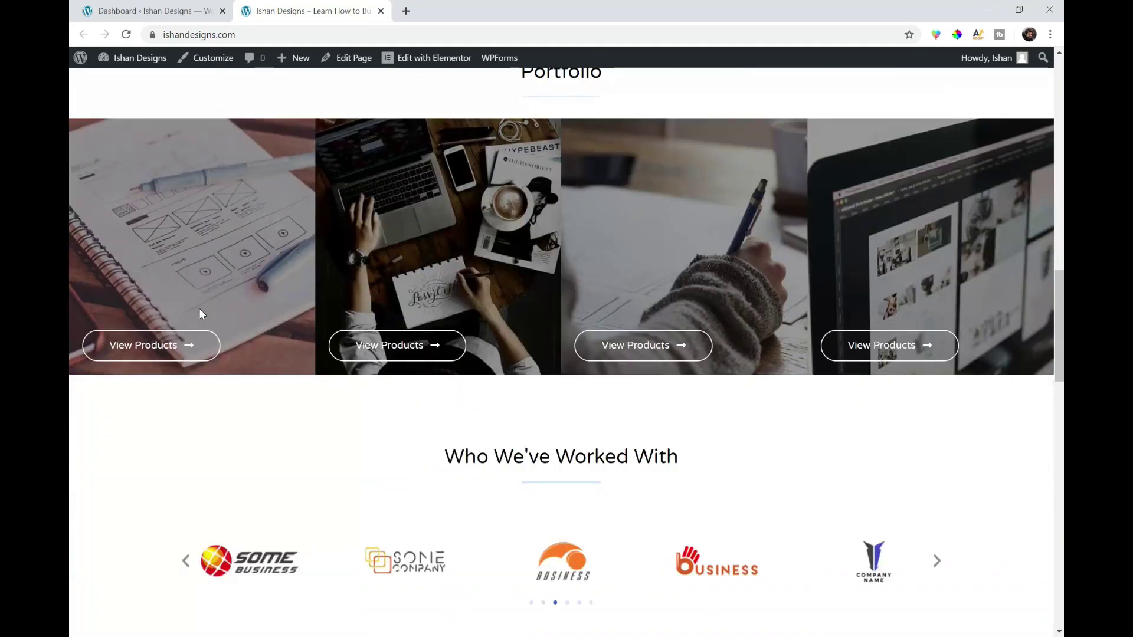
scroll(200, 308, "up", 15)
scroll(600, 308, "up", 2)
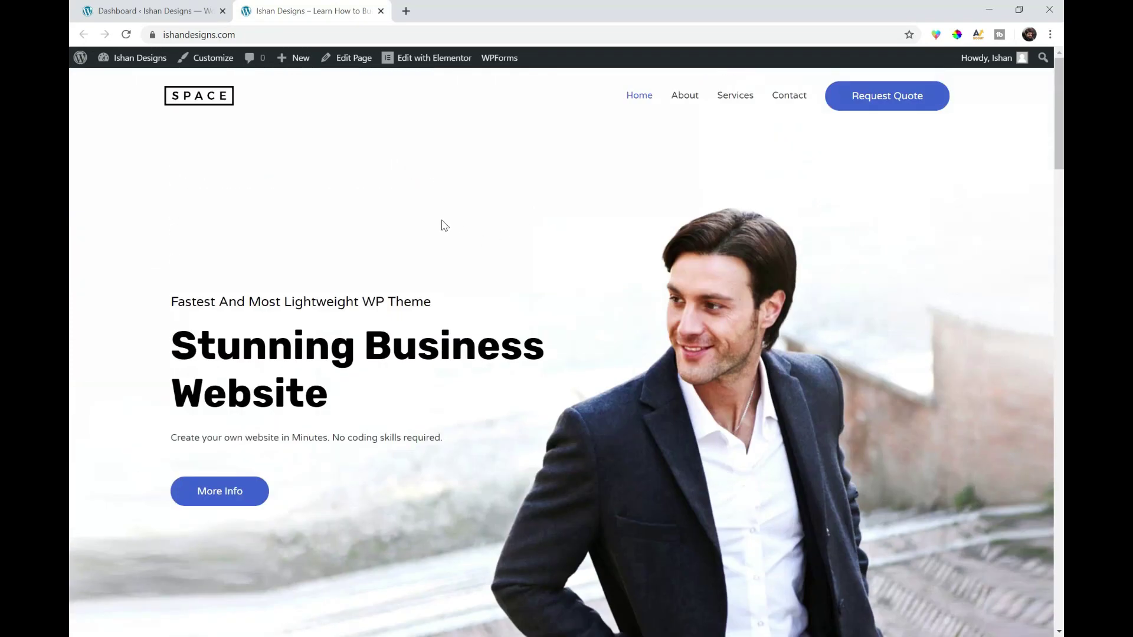
mouse_move(421, 65)
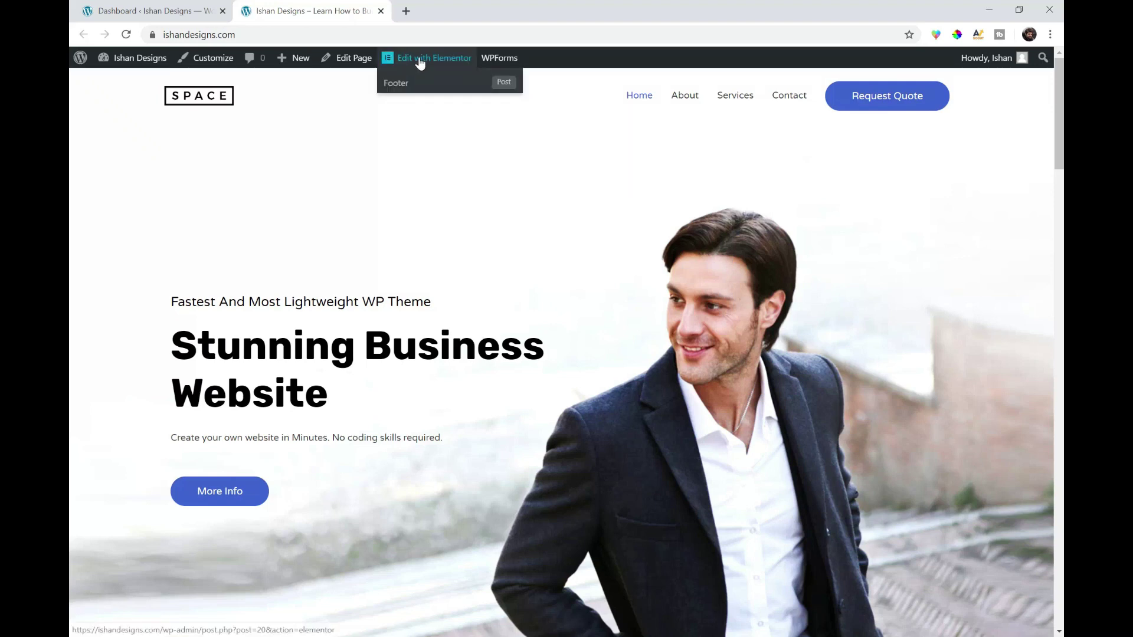
- In Elementor, replace the 'Stunning Business Website' hero heading with the owner's name
left_click(420, 64)
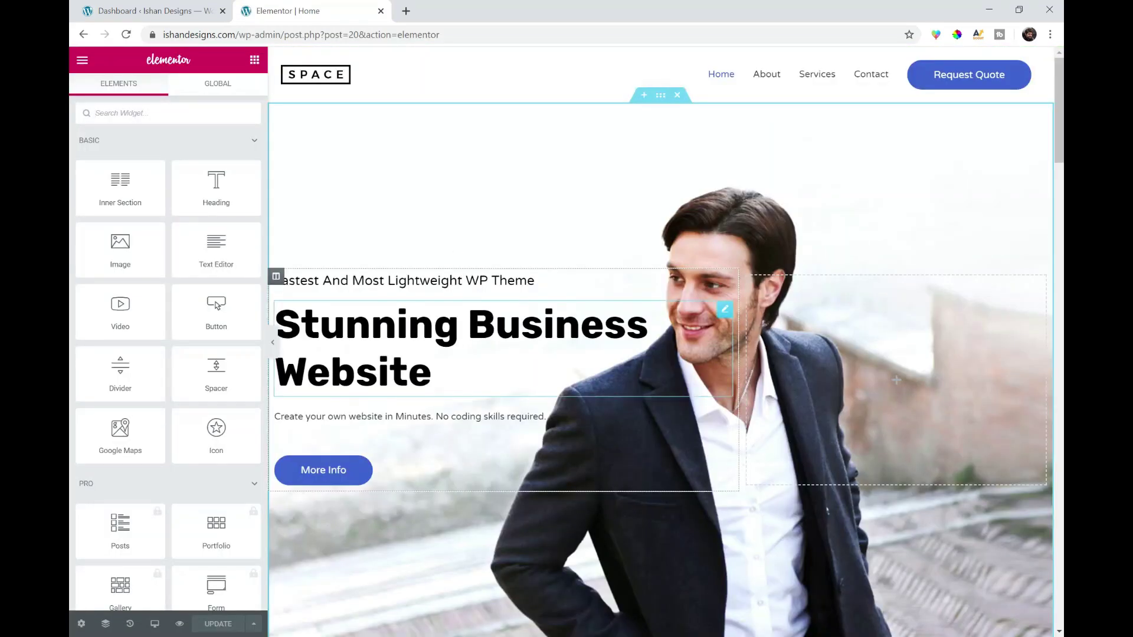
left_click(724, 309)
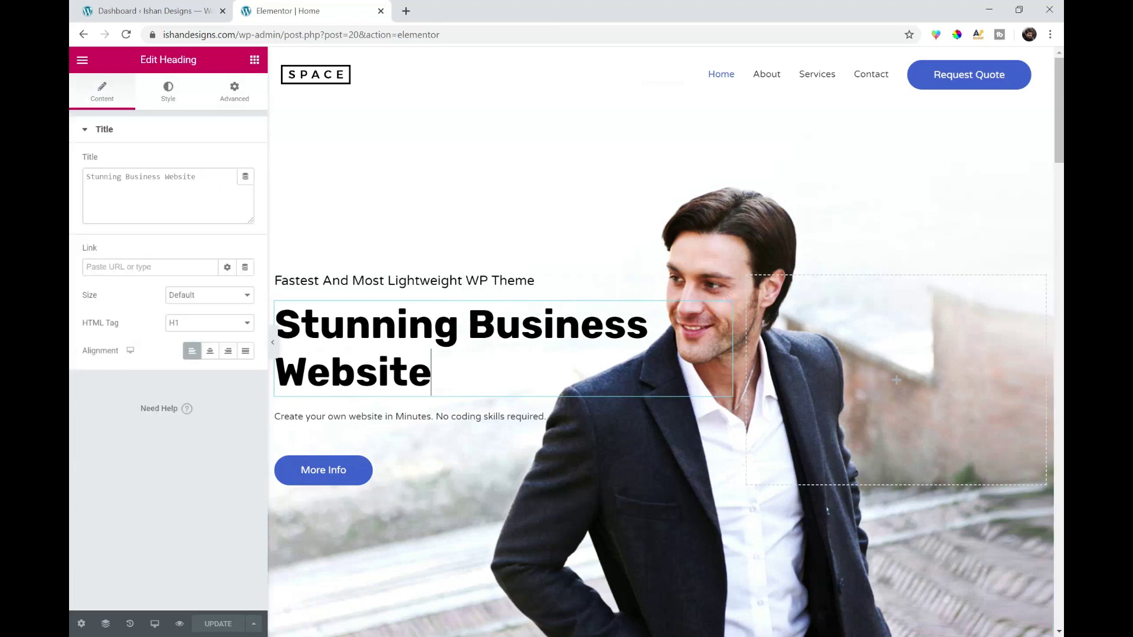
left_click_drag(251, 177, 71, 182)
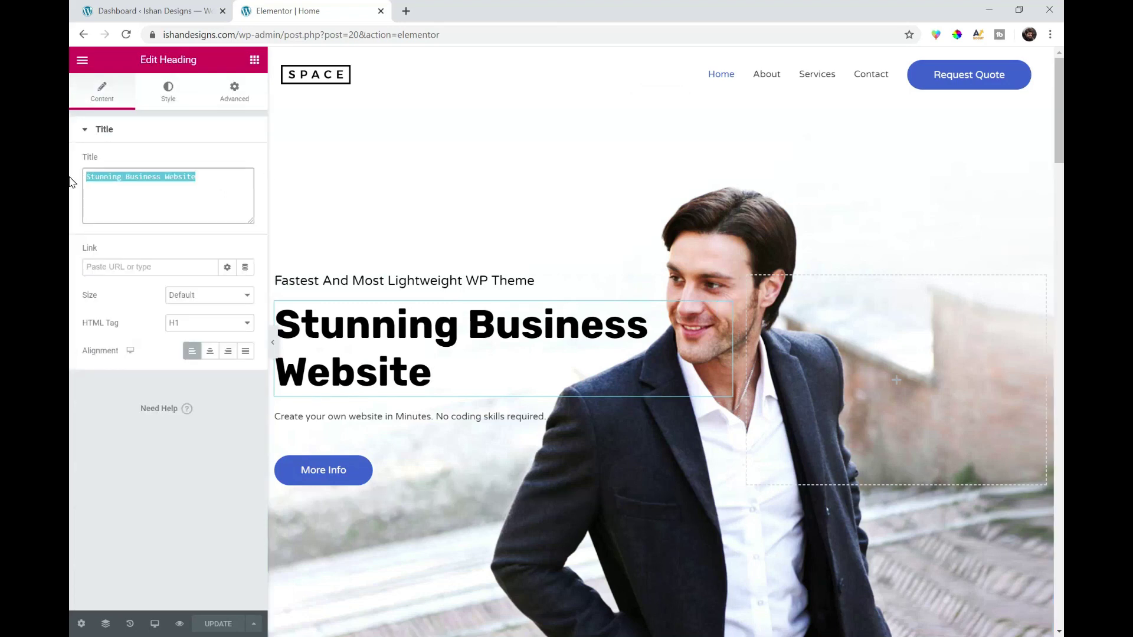
type("Ishan Sharma")
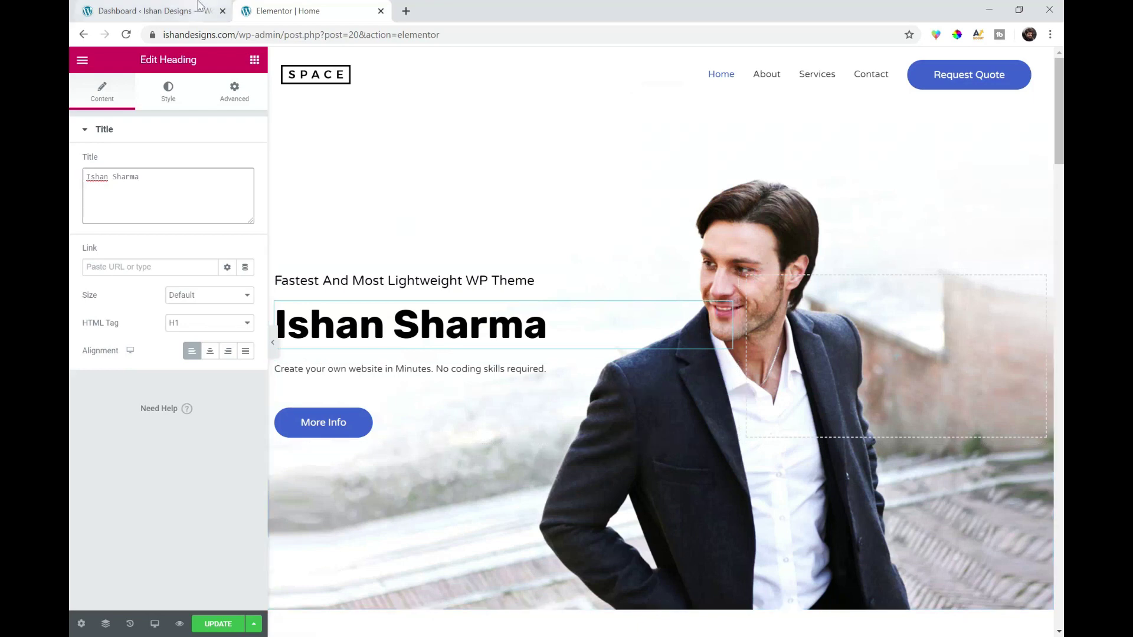
key("ctrl+1")
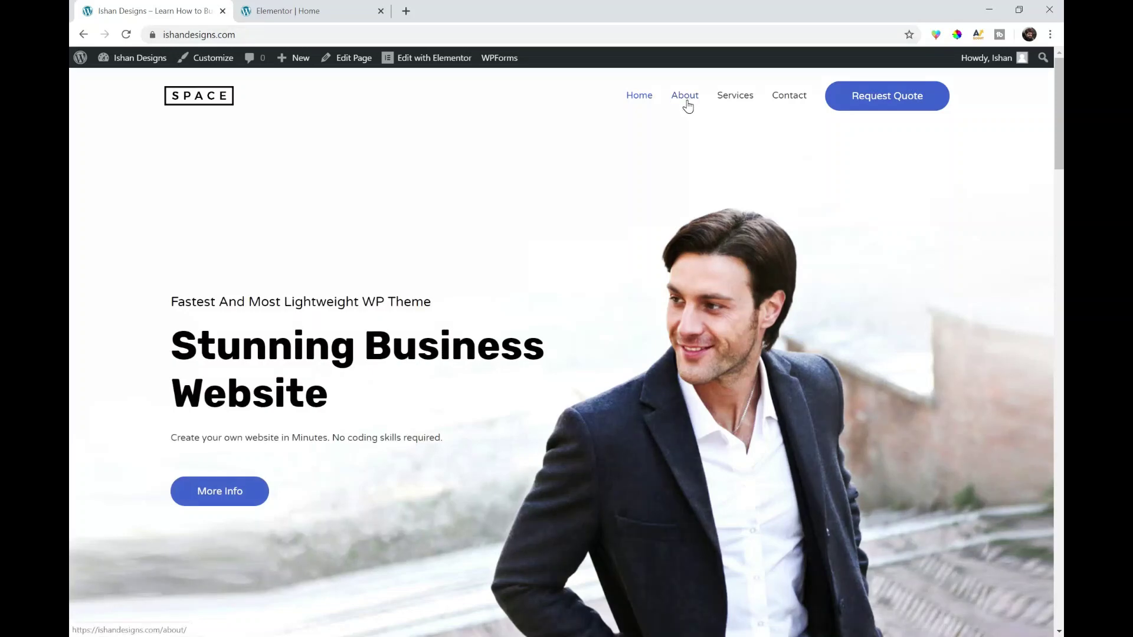
- Open the site's About page in the Elementor editor
left_click(686, 100)
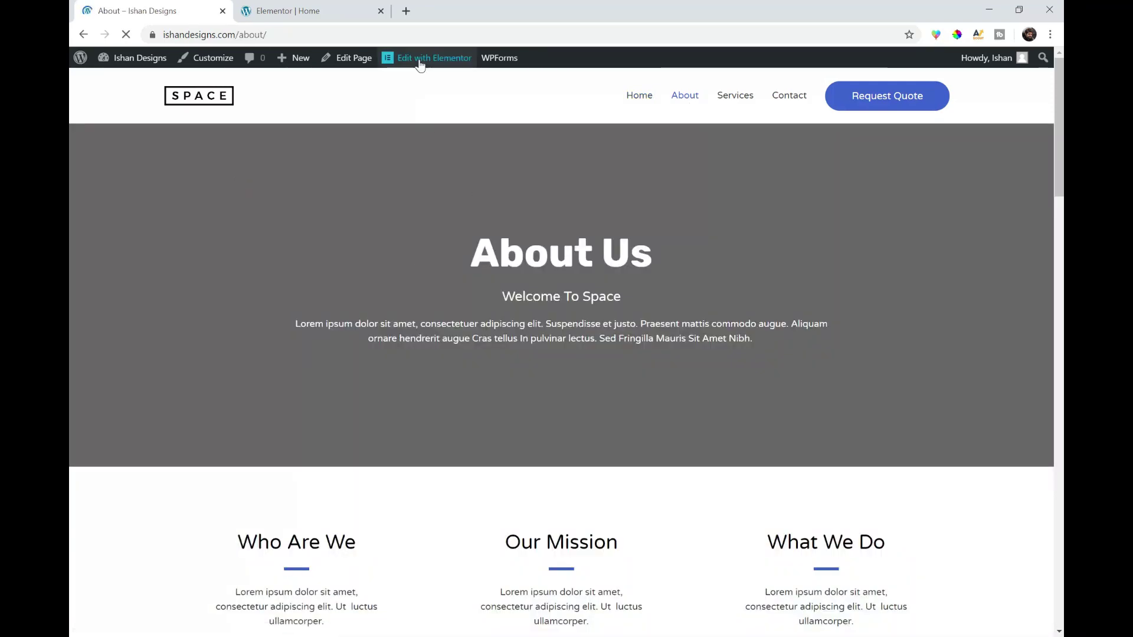
mouse_move(420, 65)
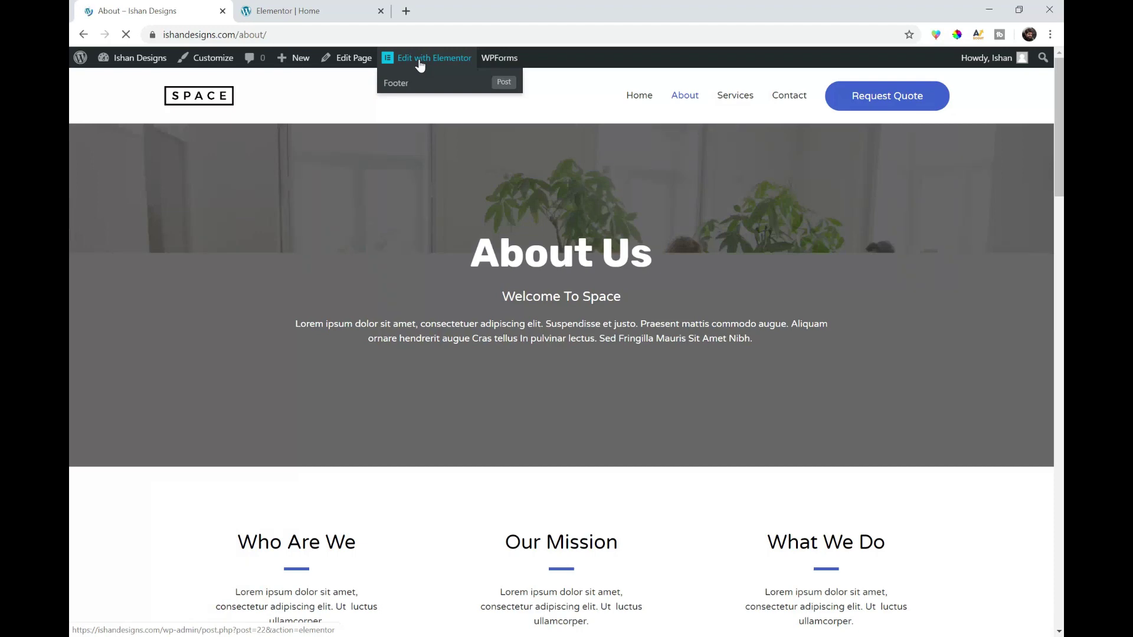
left_click(420, 59)
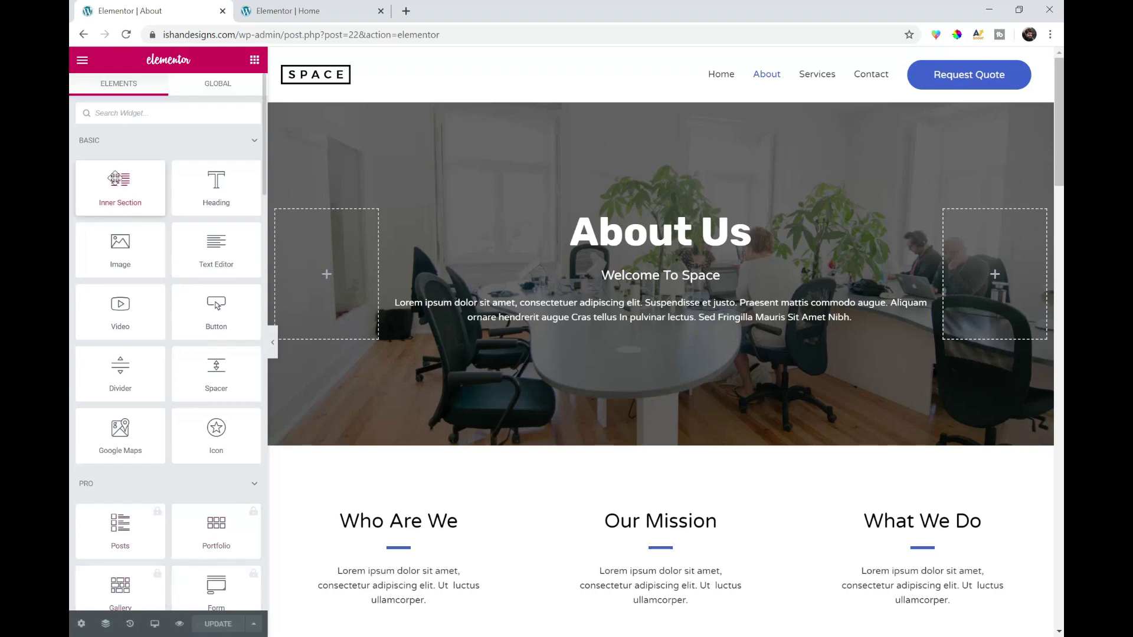
scroll(139, 161, "down", 5)
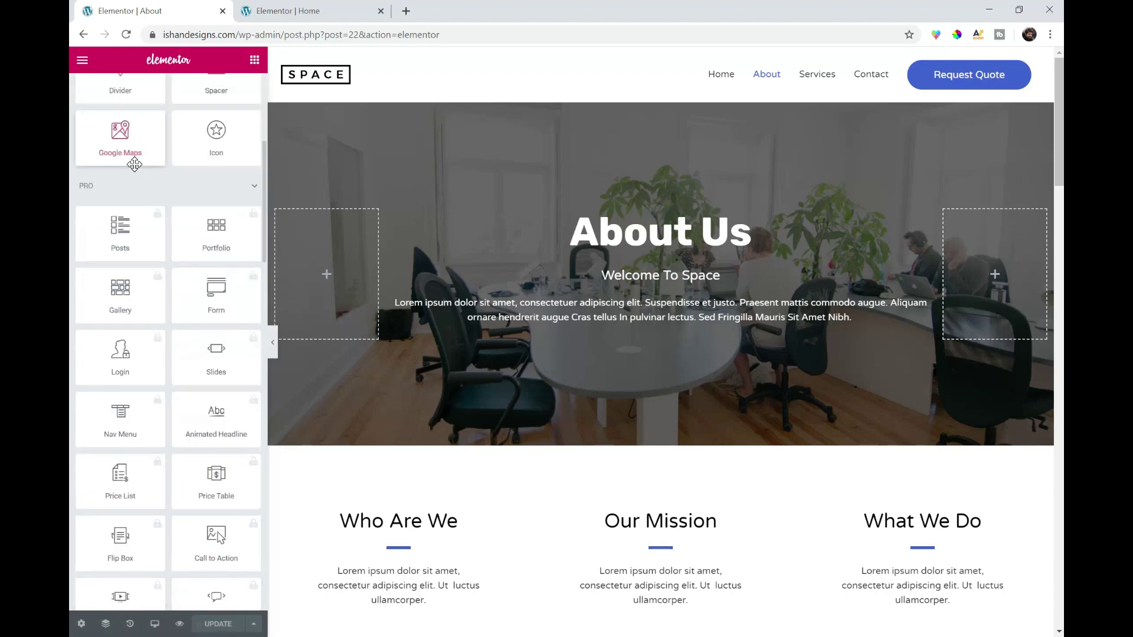
scroll(140, 157, "up", 5)
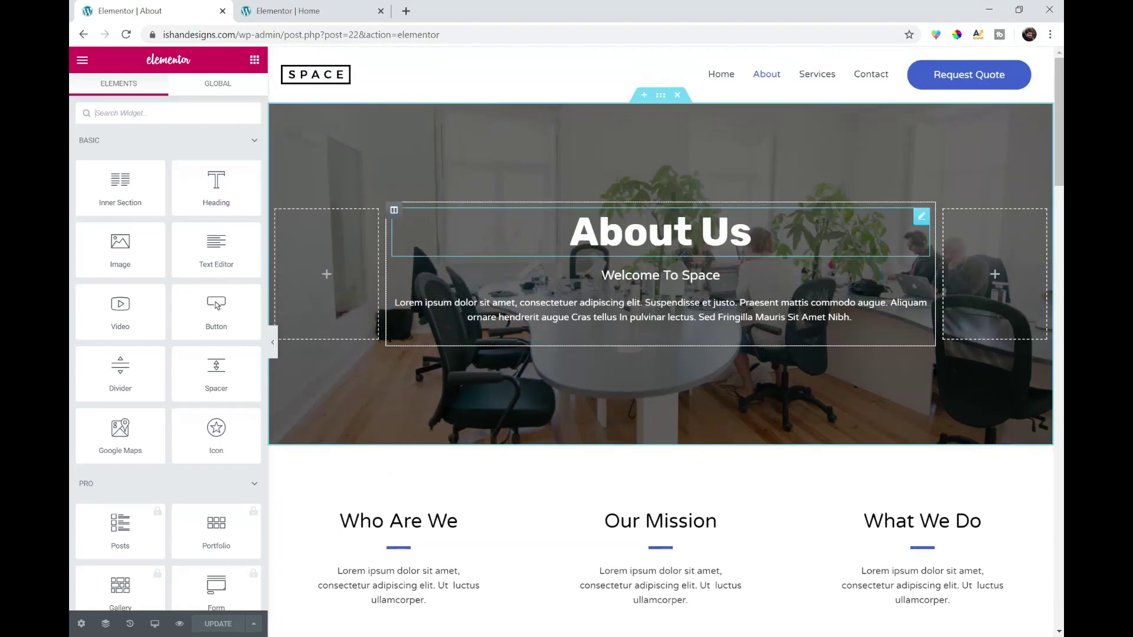
- Change the About page hero heading to 'Know About Us' and update the page
left_click(661, 232)
left_click_drag(122, 177, 71, 161)
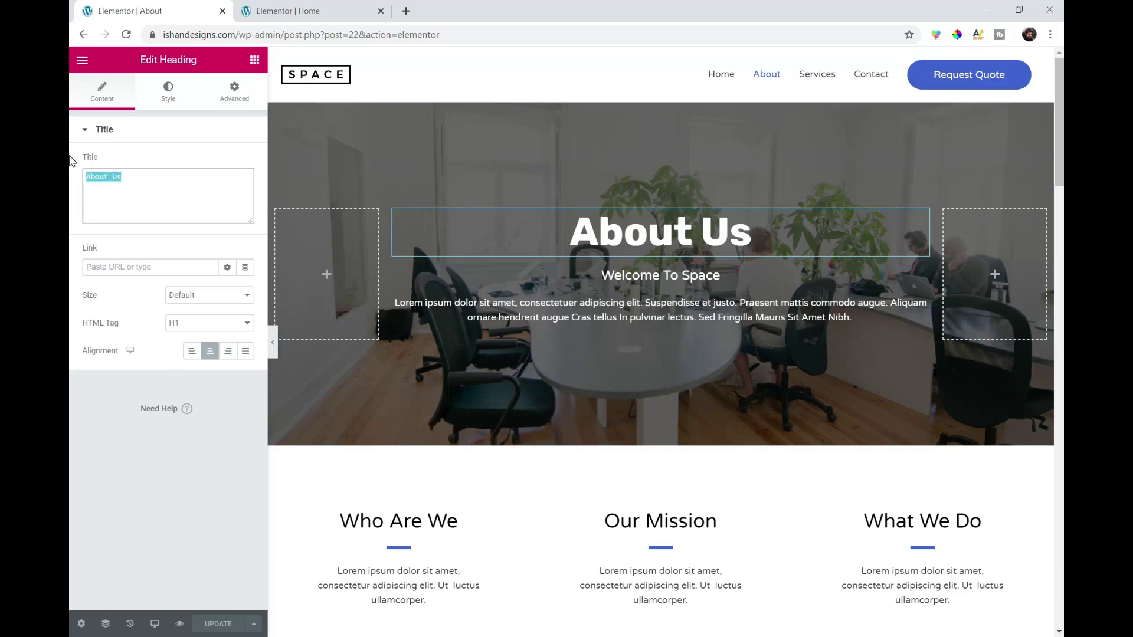
type("Know About Us")
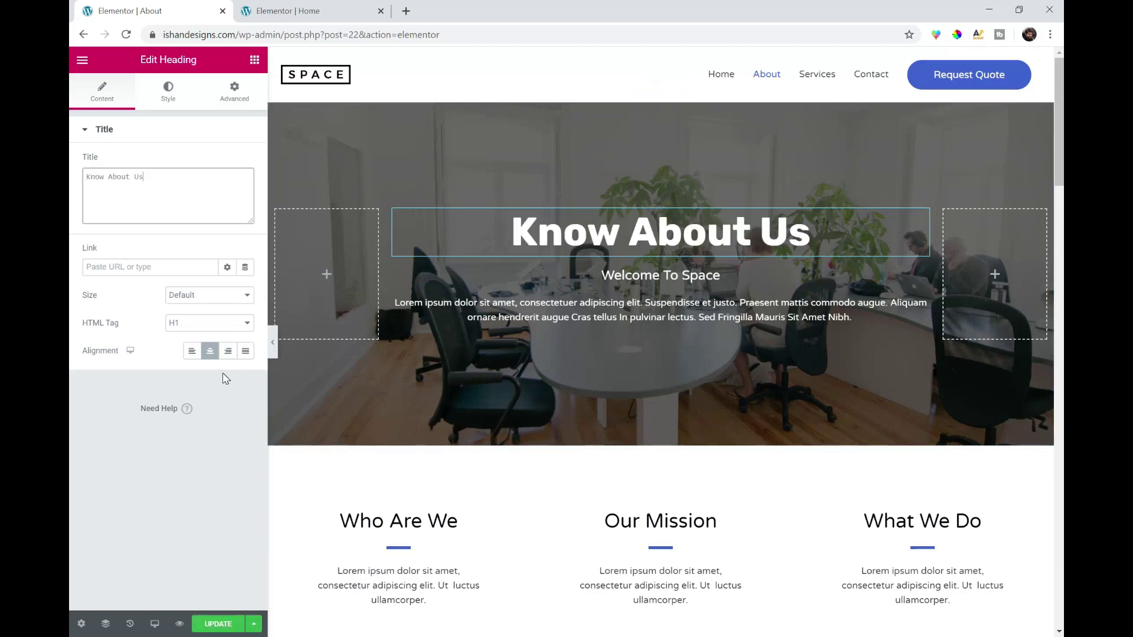
left_click(220, 624)
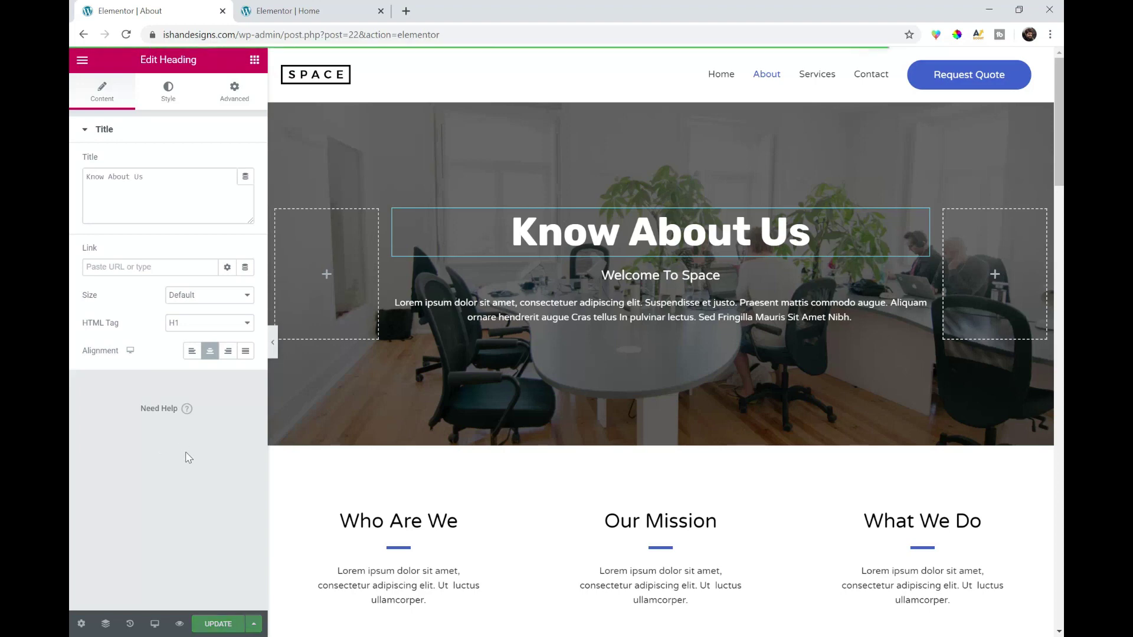
left_click(407, 11)
- Load ishandesigns.com, view the live About page's 'Know About Us' heading, and return to Elementor
type("i")
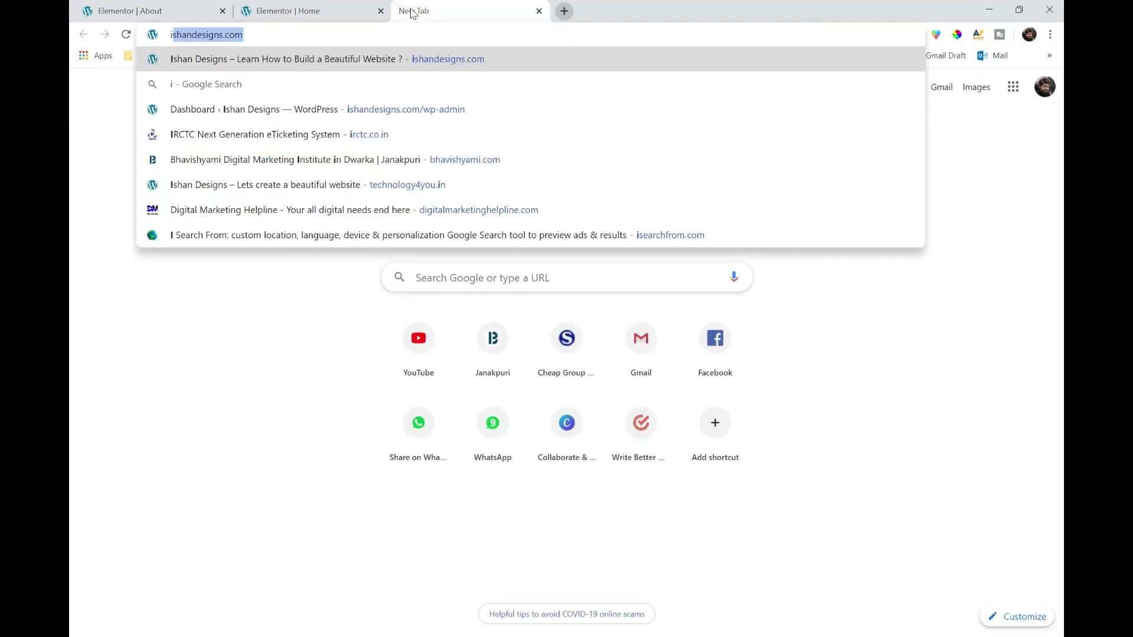
type("shan")
key("Return")
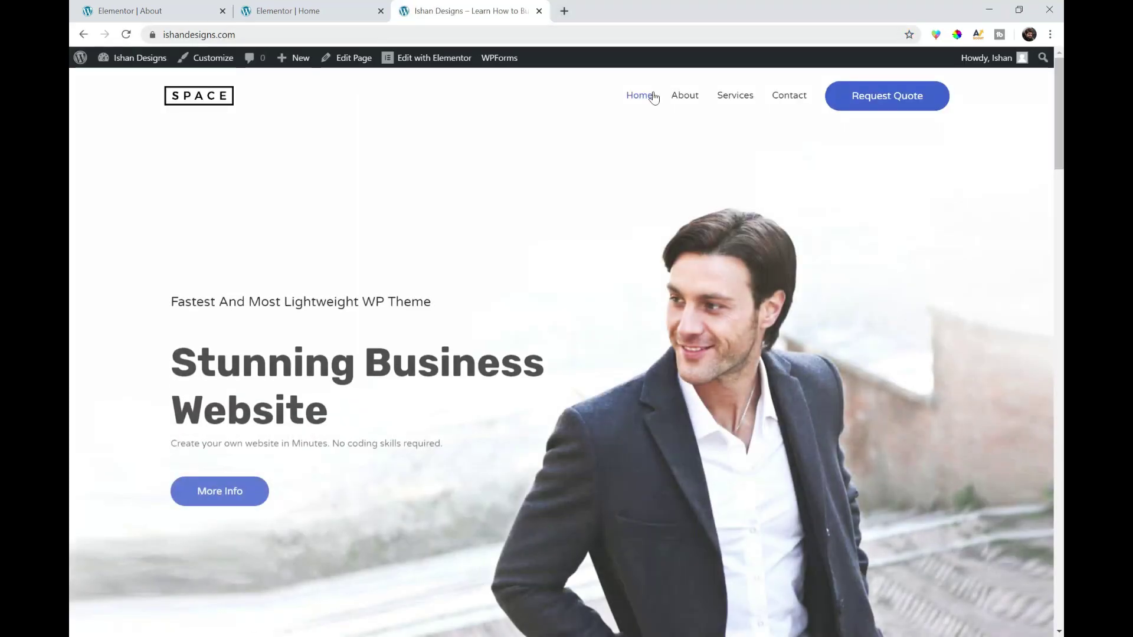
left_click(676, 98)
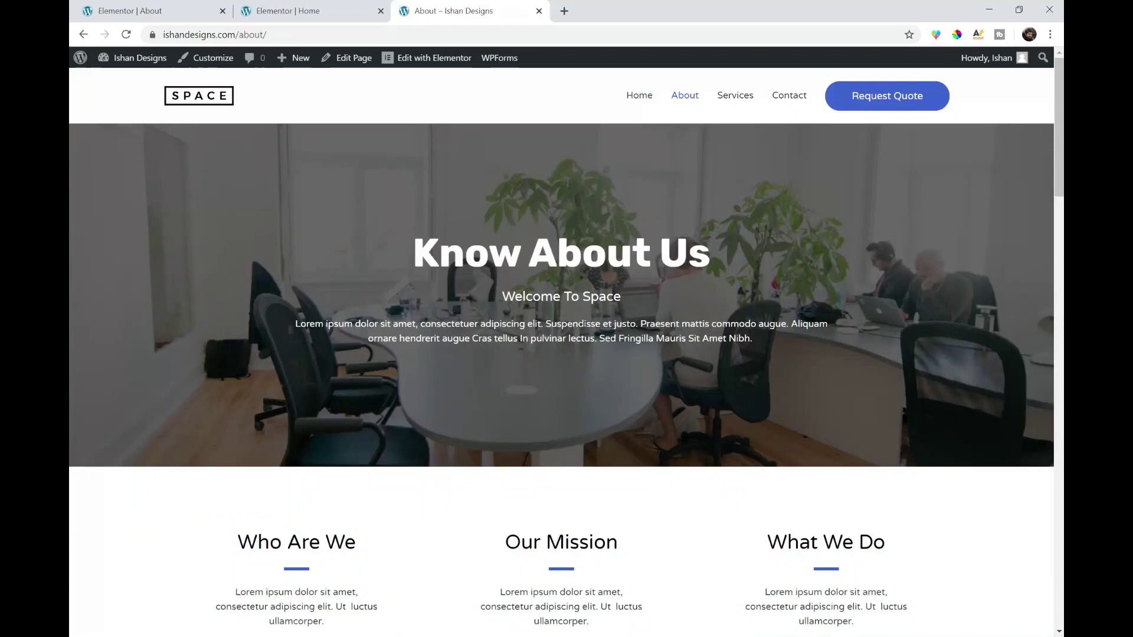
scroll(431, 315, "down", 5)
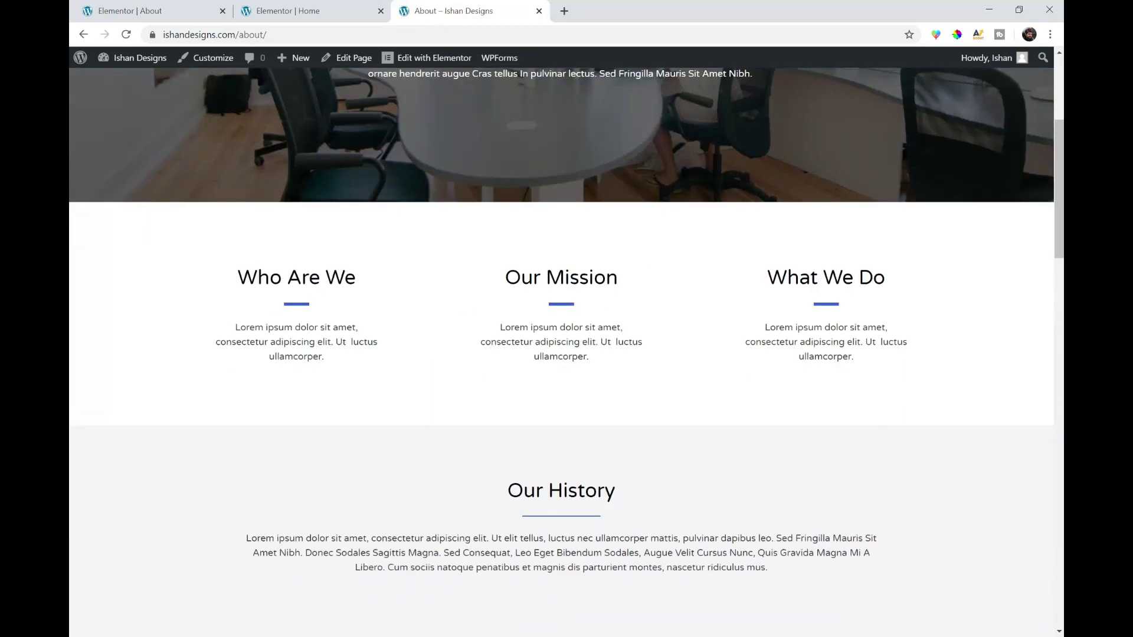
scroll(804, 337, "down", 12)
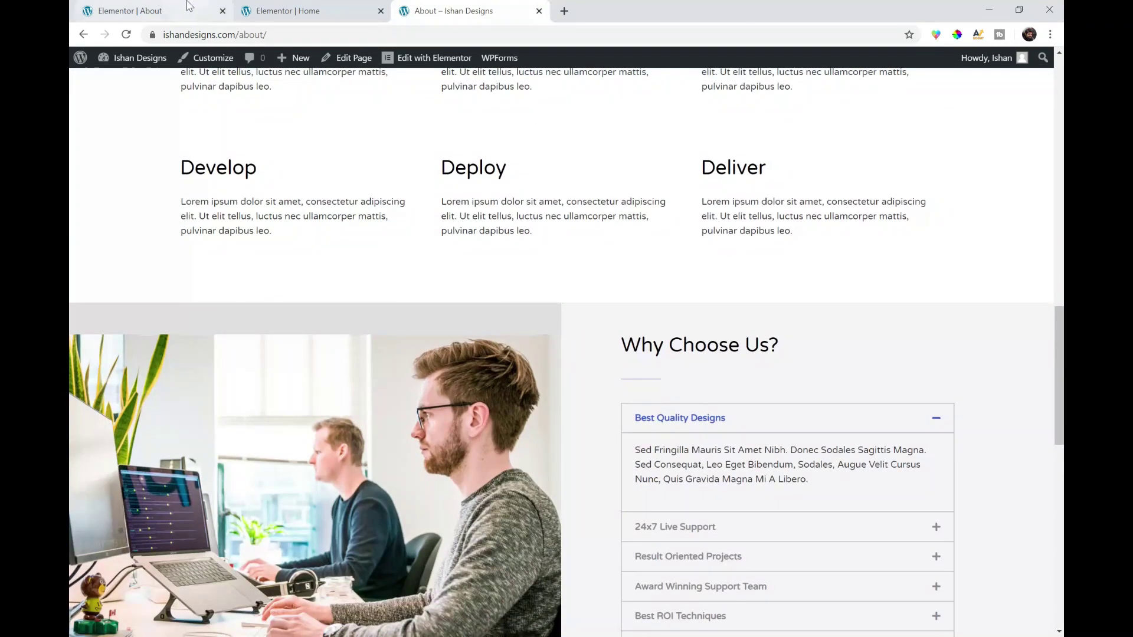
left_click(189, 6)
scroll(525, 277, "down", 5)
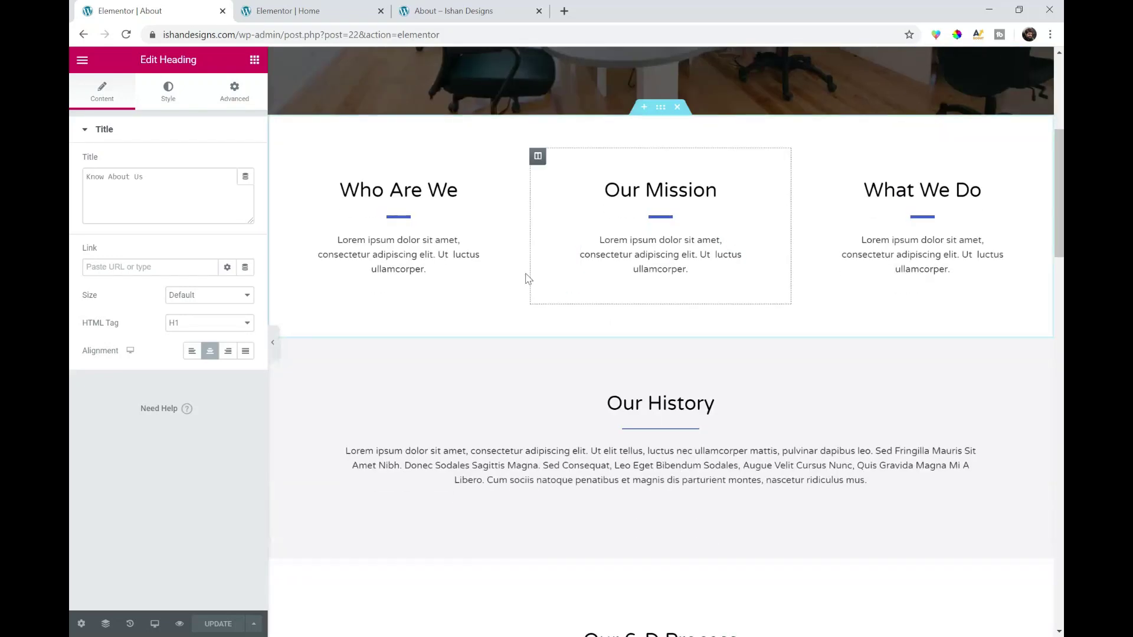
- Inspect the divider and body text widgets under 'Who Are We' in Elementor
left_click(450, 224)
left_click(472, 240)
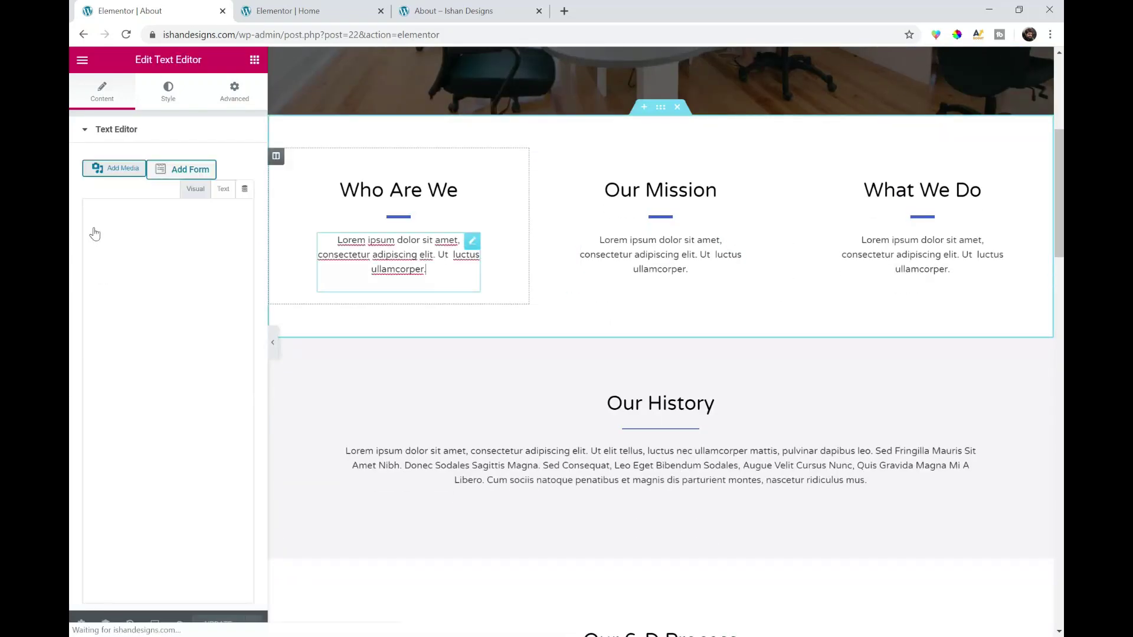
key("ctrl+a")
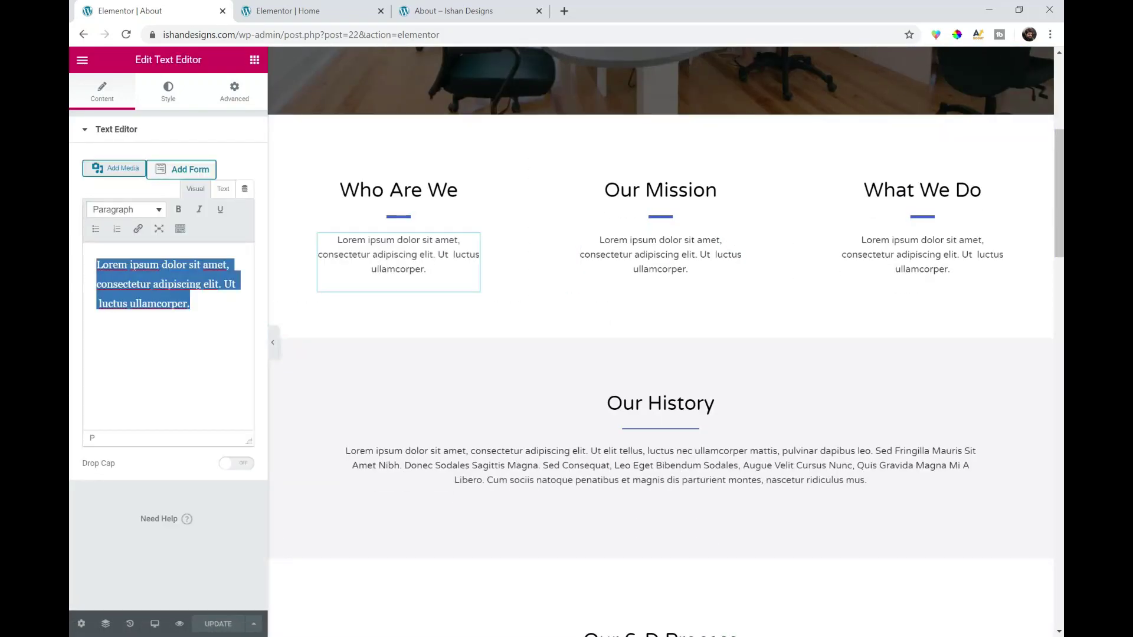
scroll(470, 221, "up", 5)
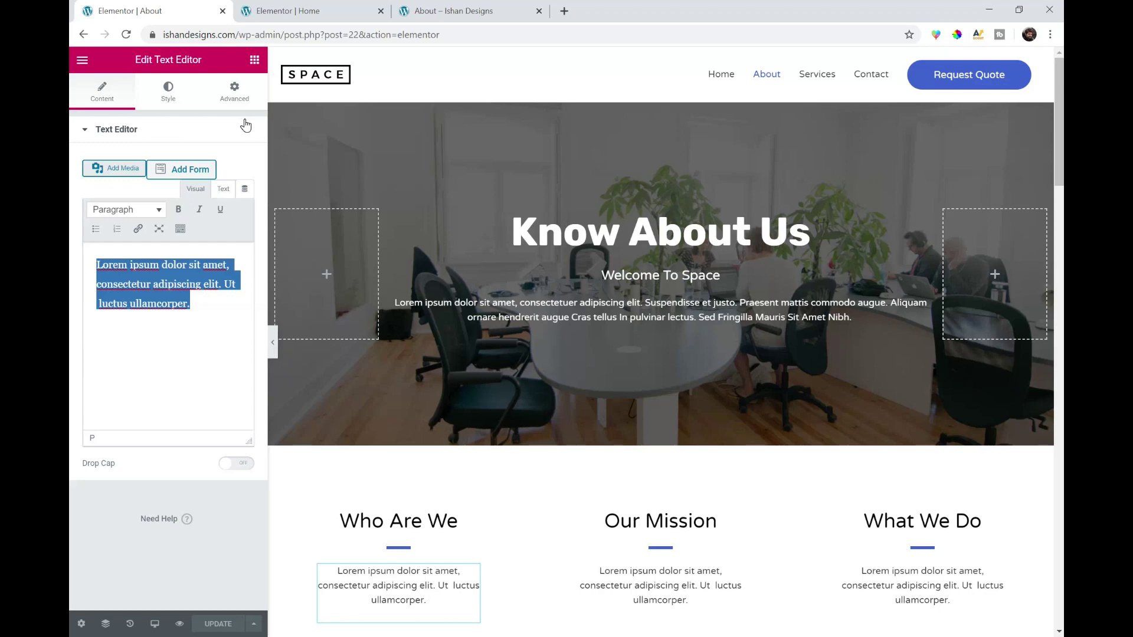
scroll(518, 319, "down", 5)
- Select the 'Who Are We' heading title, then check the live About page
left_click(399, 276)
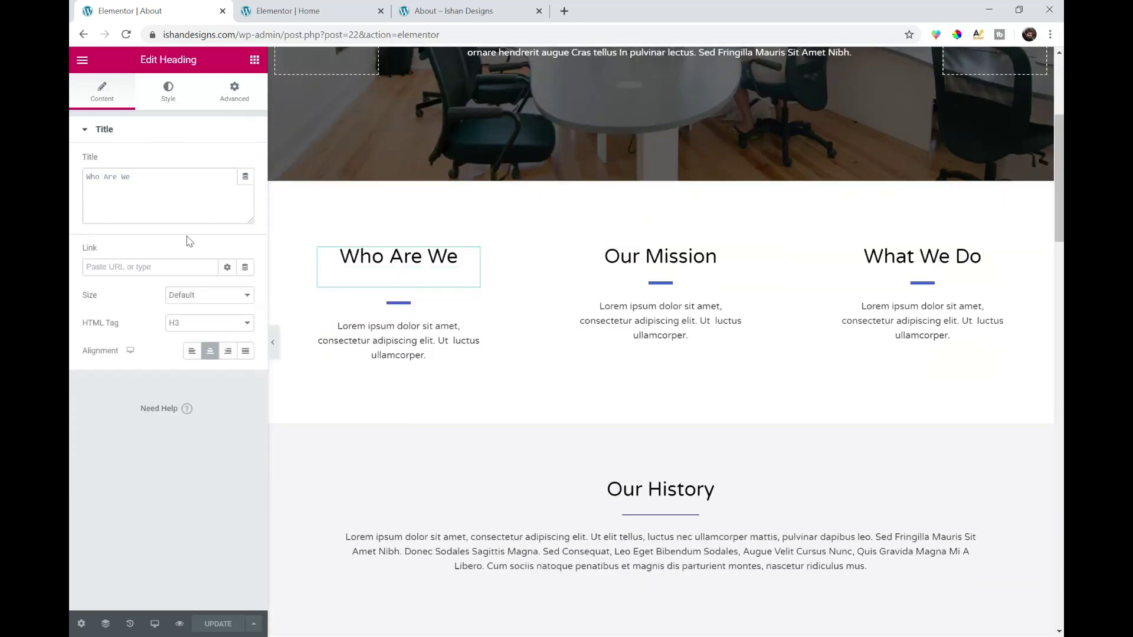
left_click_drag(135, 177, 76, 155)
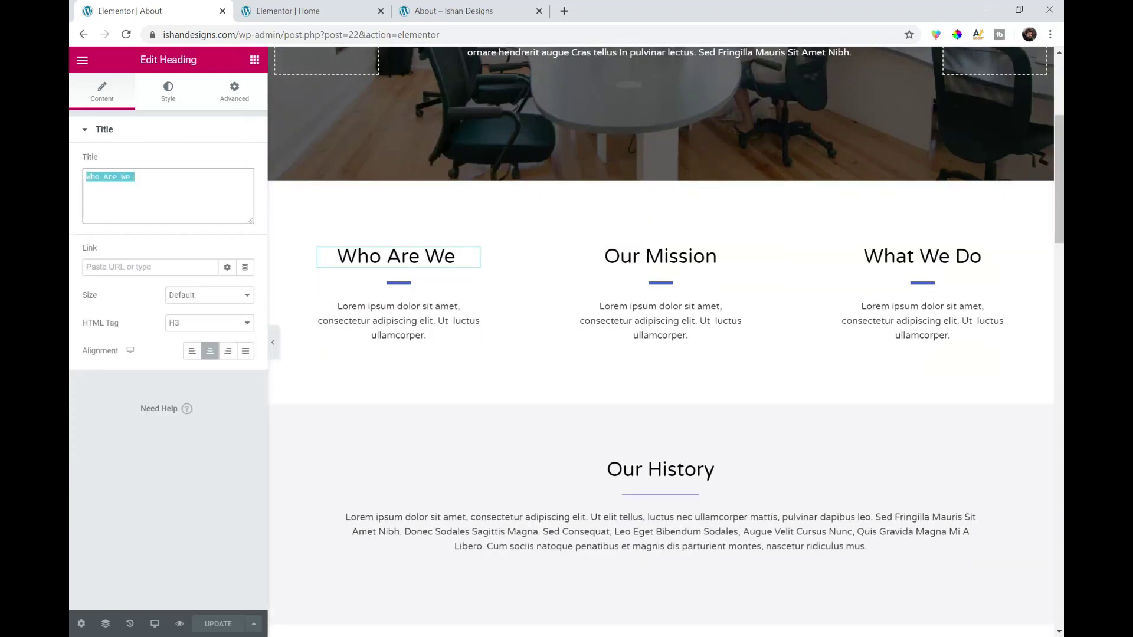
left_click(464, 6)
scroll(425, 179, "up", 15)
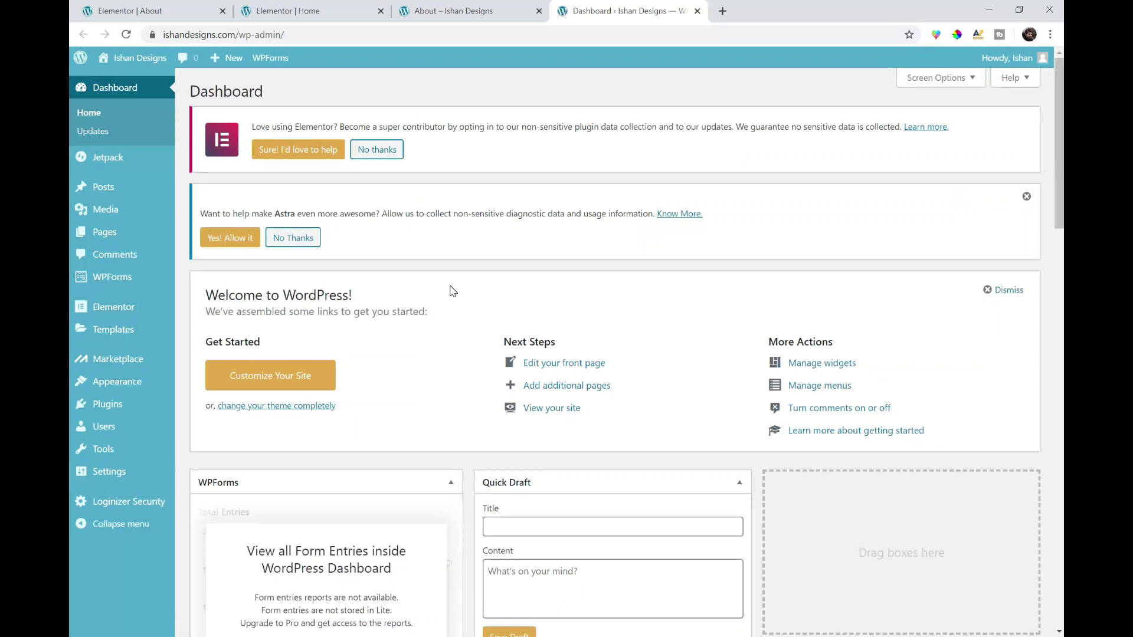
- Untick 'Discourage search engines from indexing this site' in Reading settings and save
left_click(466, 10)
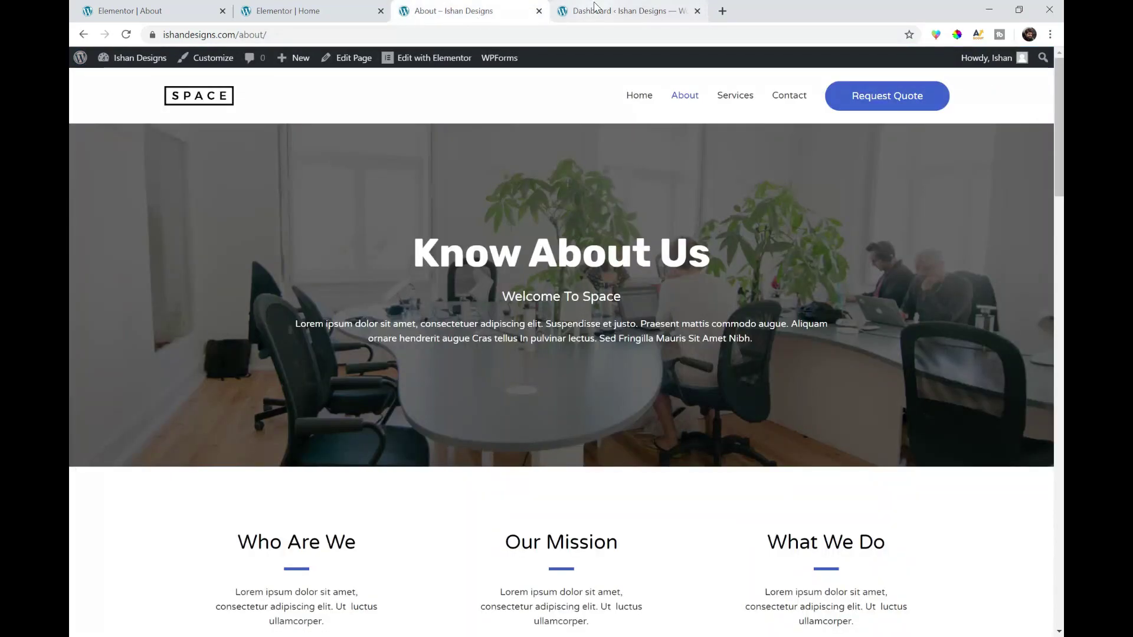
left_click(595, 8)
mouse_move(118, 475)
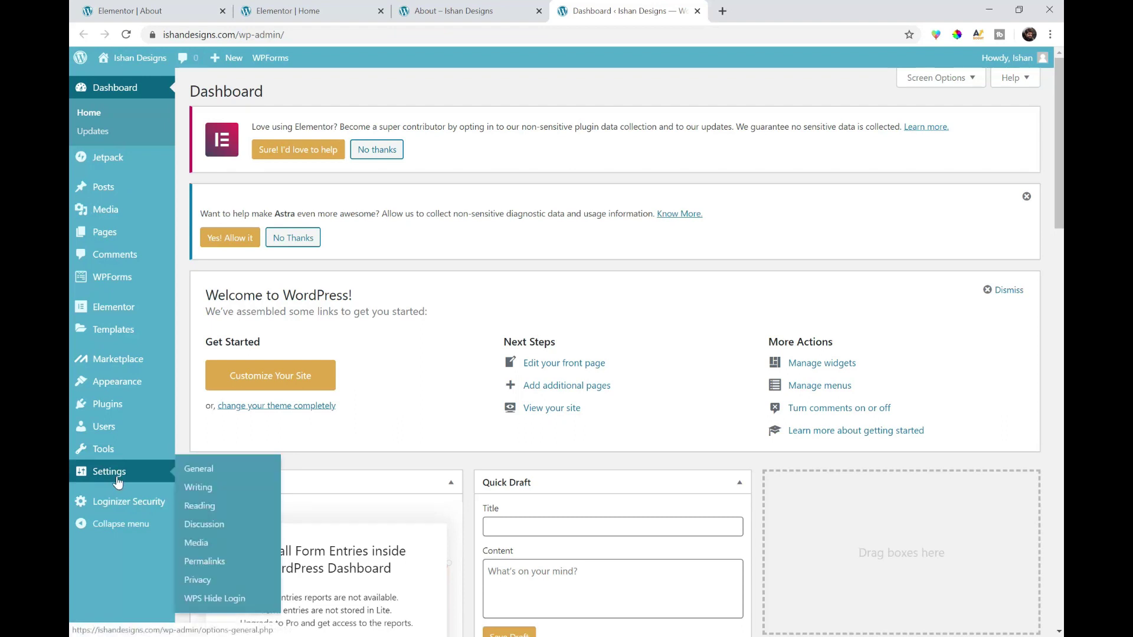
left_click(204, 507)
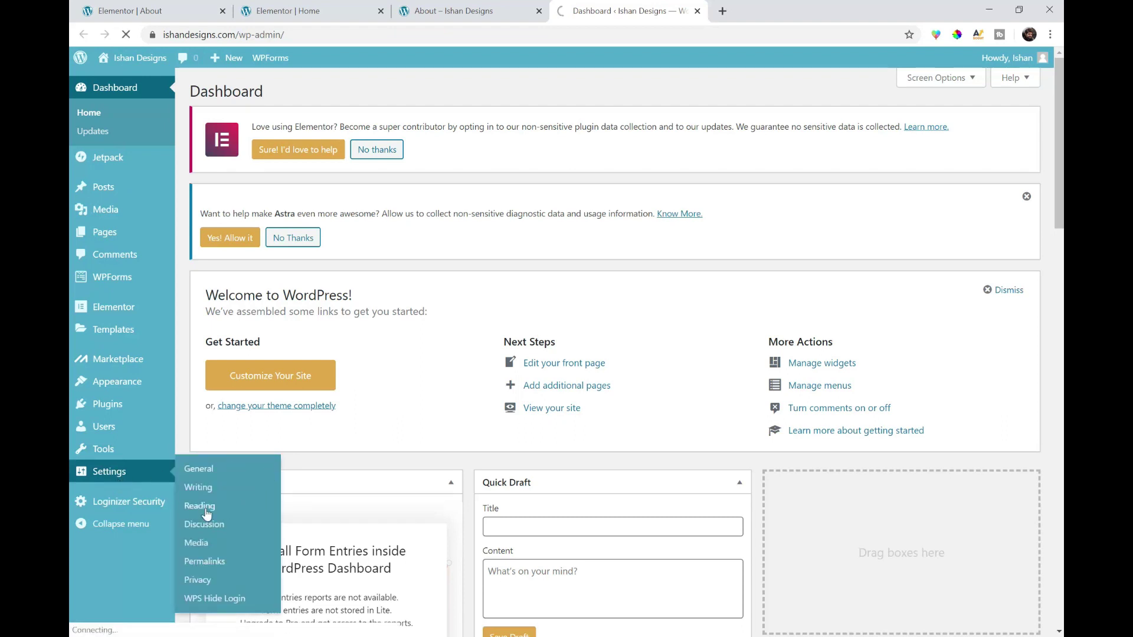
scroll(531, 331, "down", 2)
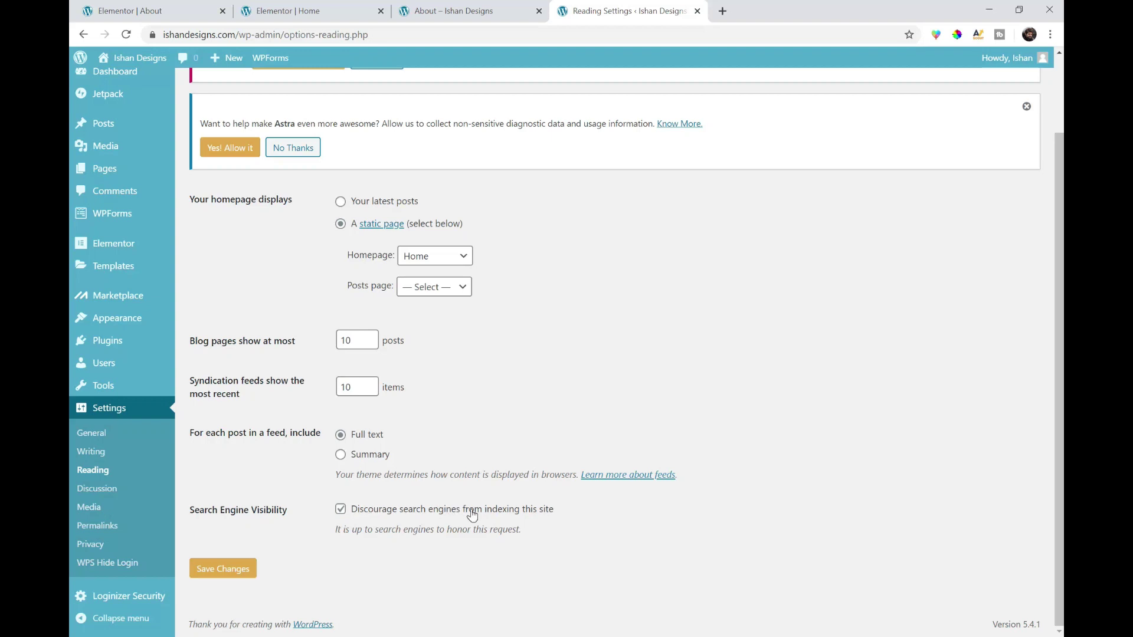
left_click(341, 509)
left_click(233, 572)
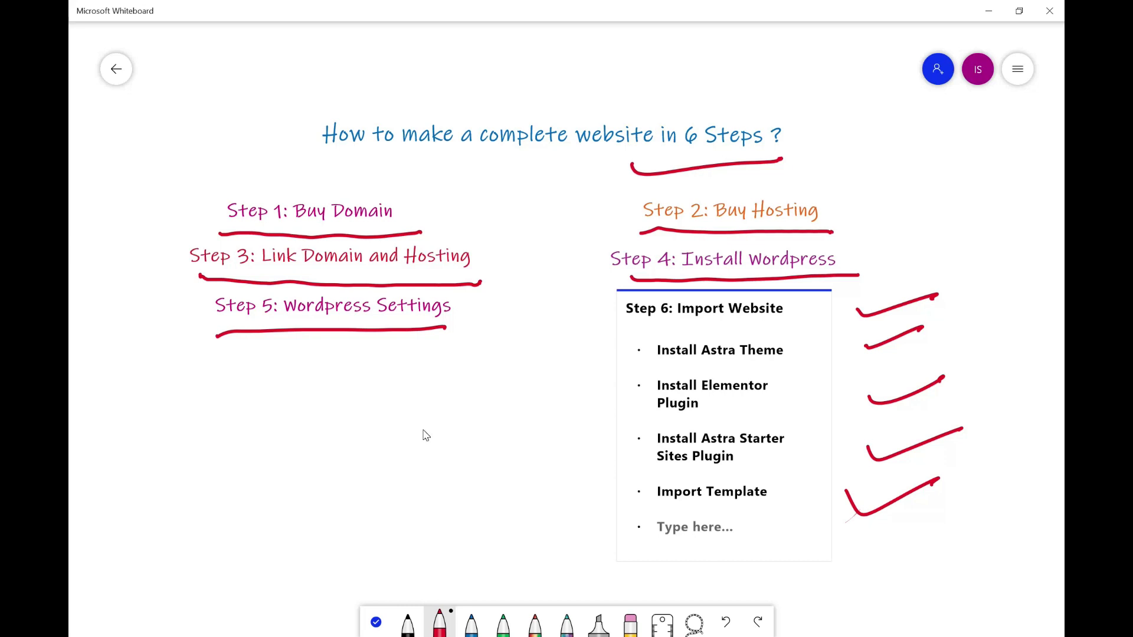
- Draw red checkmarks beside Steps 1–5 and the Step 6: Import Website box
left_click_drag(166, 214, 230, 192)
left_click_drag(589, 224, 658, 194)
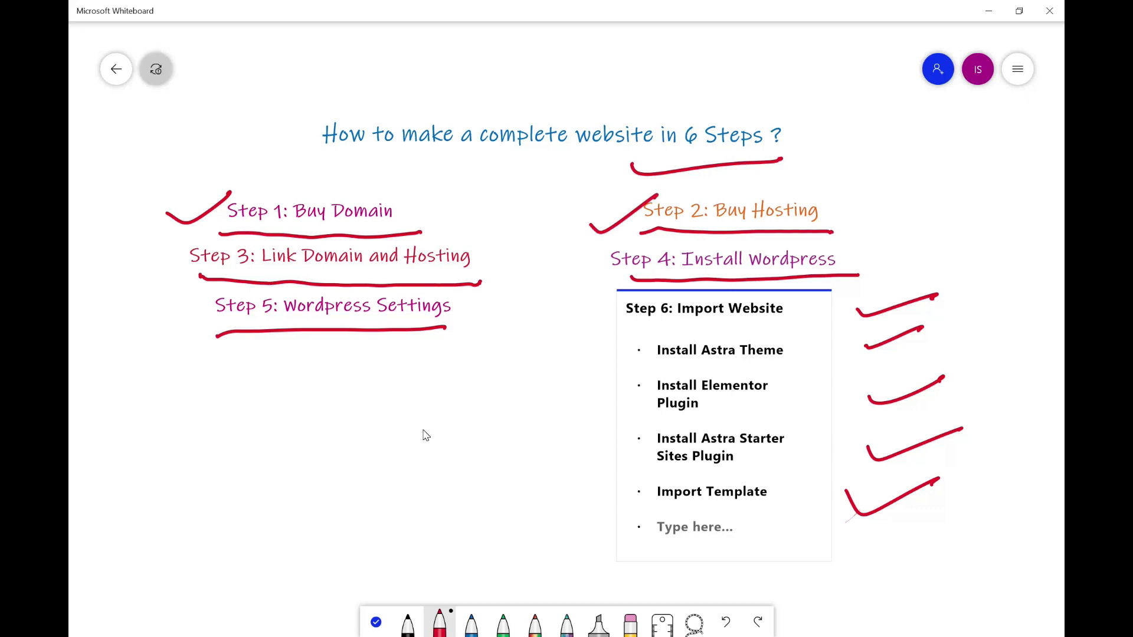
left_click_drag(144, 276, 202, 249)
left_click_drag(563, 262, 626, 237)
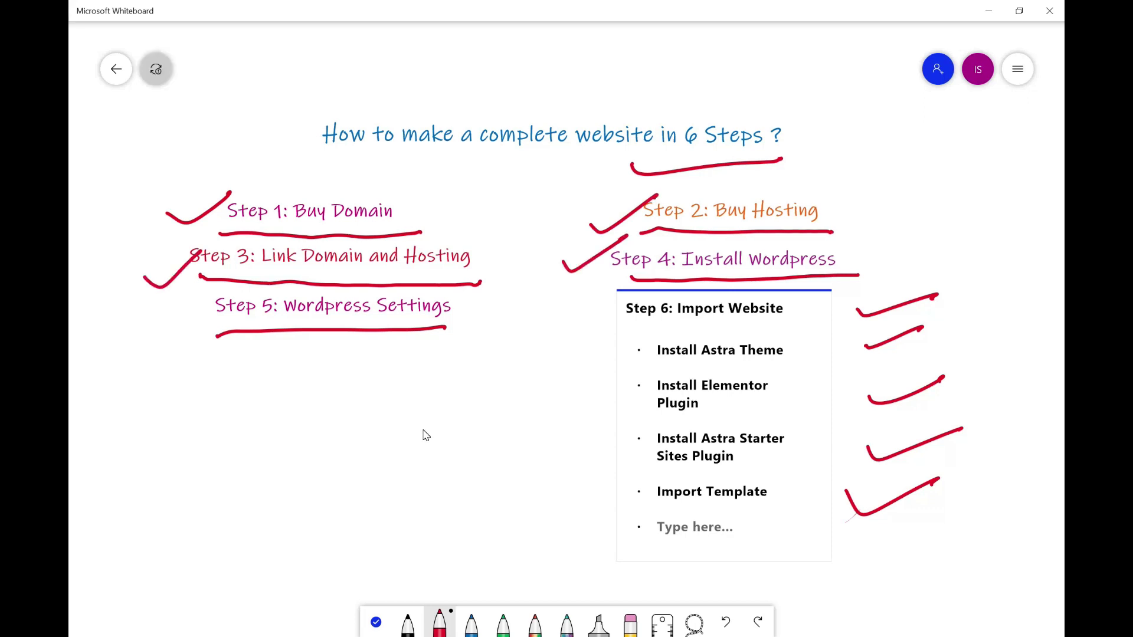
mouse_move(131, 341)
left_mouse_down()
mouse_move(152, 345)
mouse_move(201, 303)
left_mouse_up()
left_click_drag(547, 316, 601, 291)
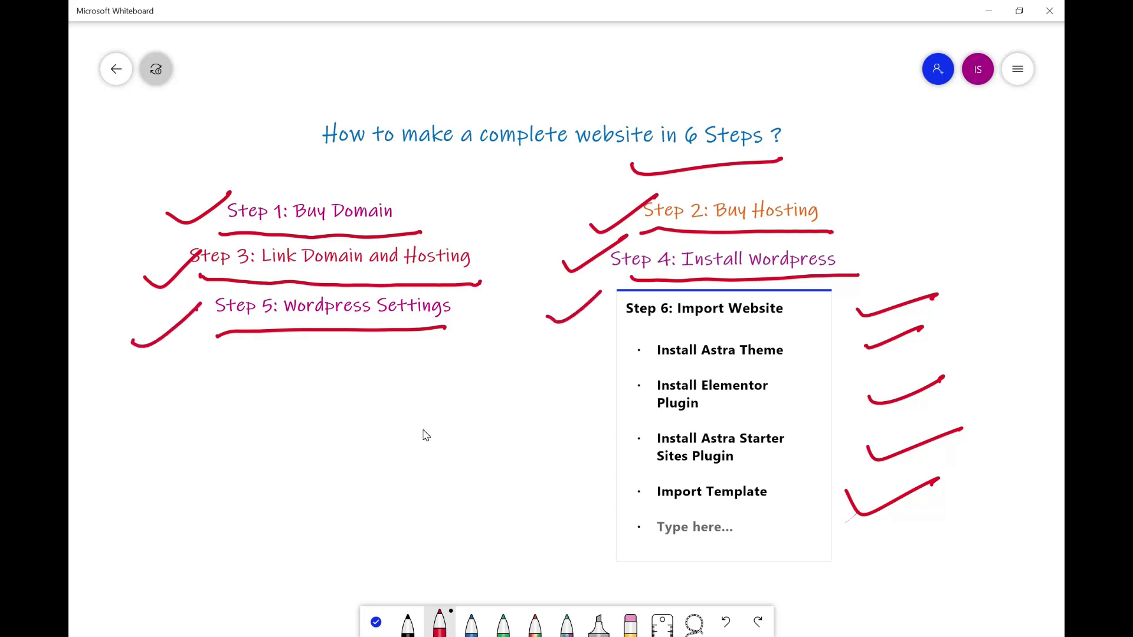